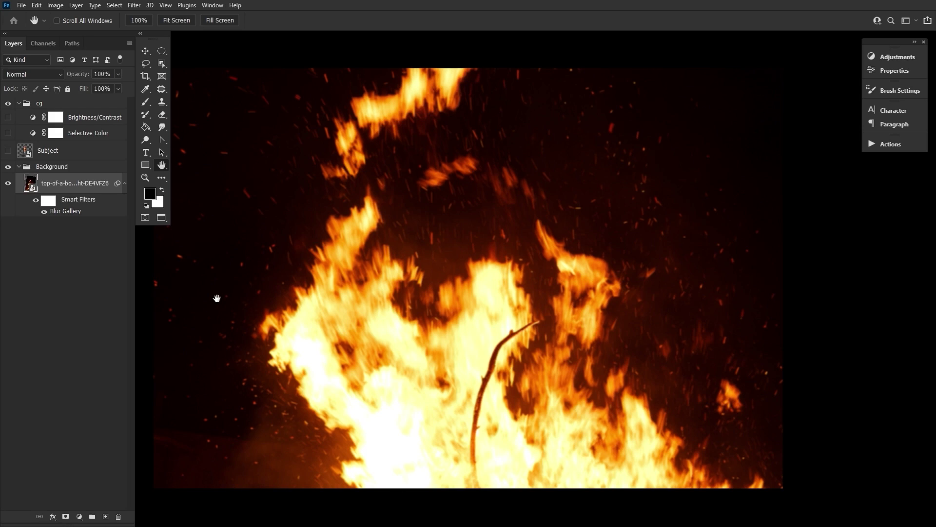
Review the Field Blur and bokeh settings of the fire layer's Blur Gallery smart filter.
double_click(70, 212)
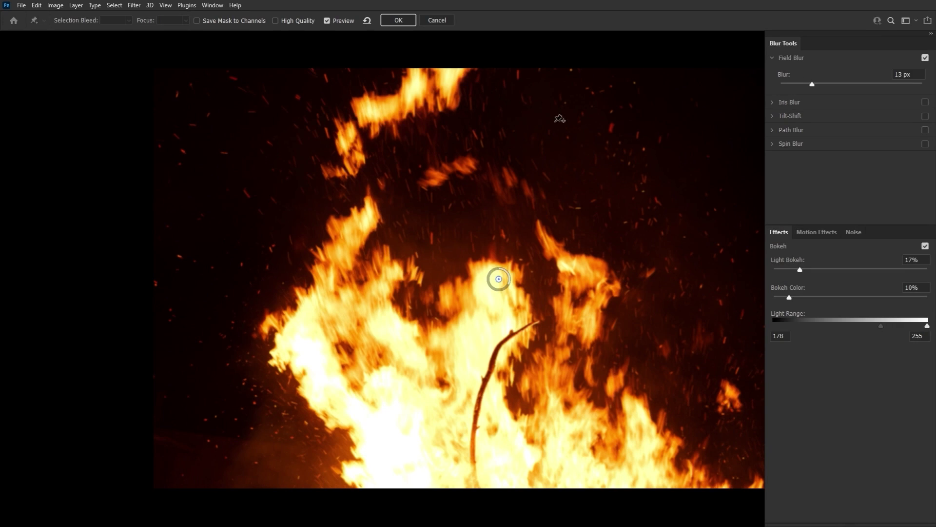
left_click(397, 22)
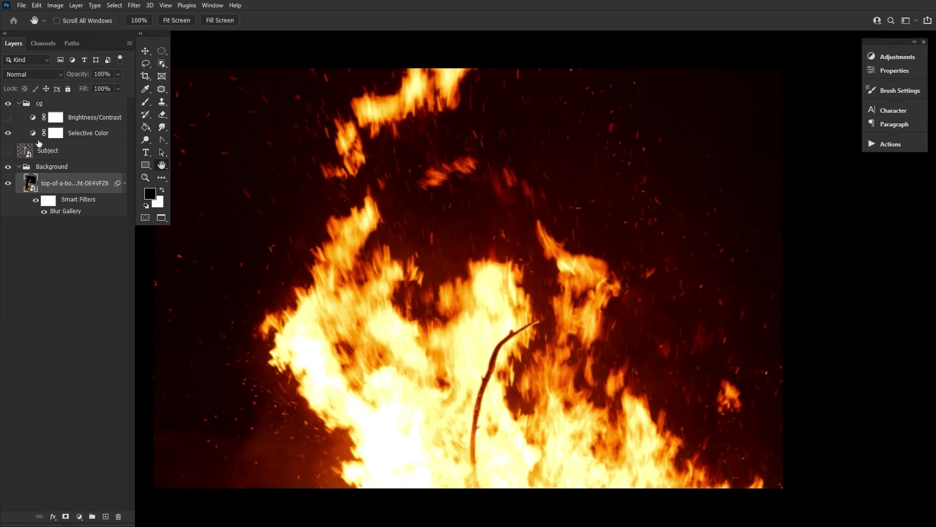
Examine the Selective Color adjustment's settings for the Neutrals and Blacks.
double_click(33, 133)
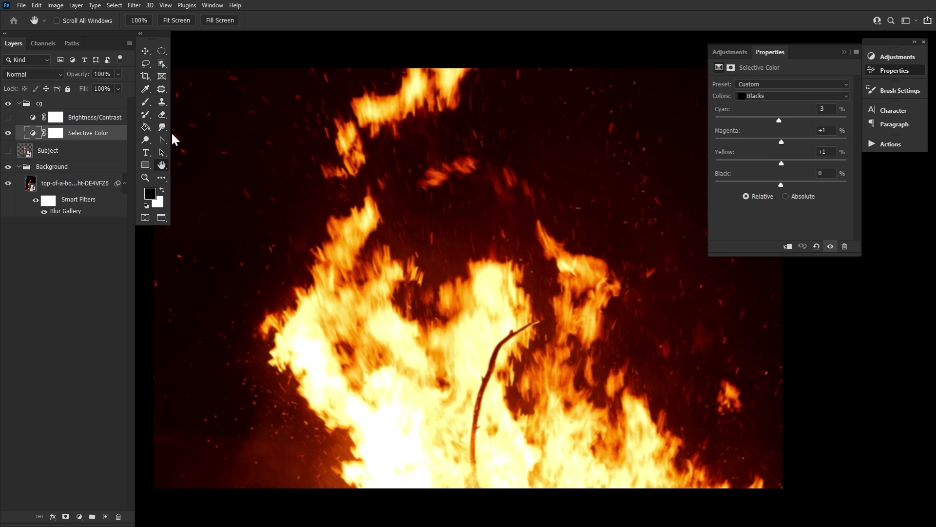
left_click(751, 97)
left_click(743, 101)
left_click(736, 95)
left_click(736, 113)
left_click(736, 94)
left_click(741, 166)
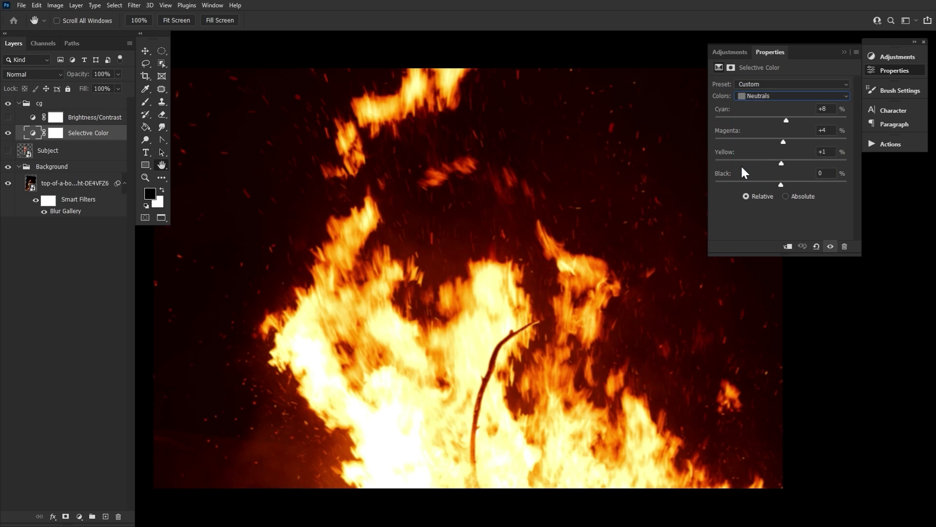
left_click(742, 95)
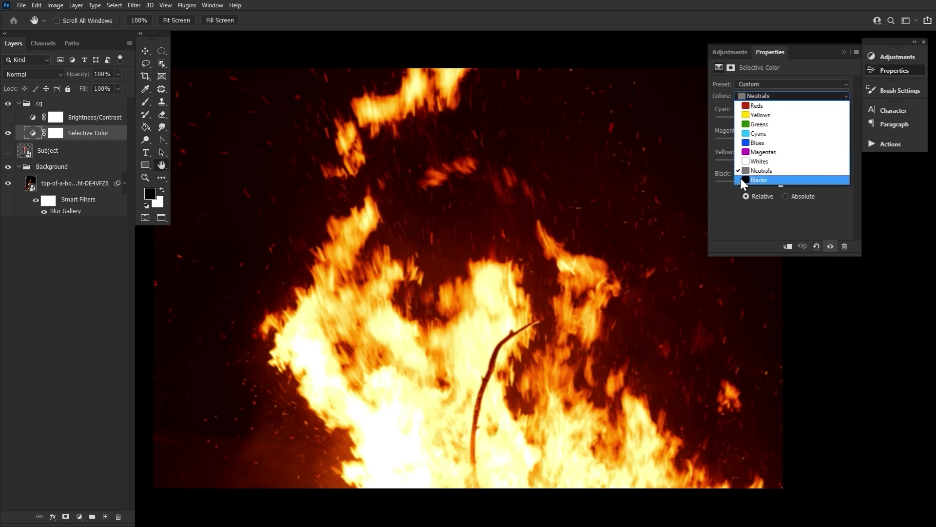
left_click(739, 177)
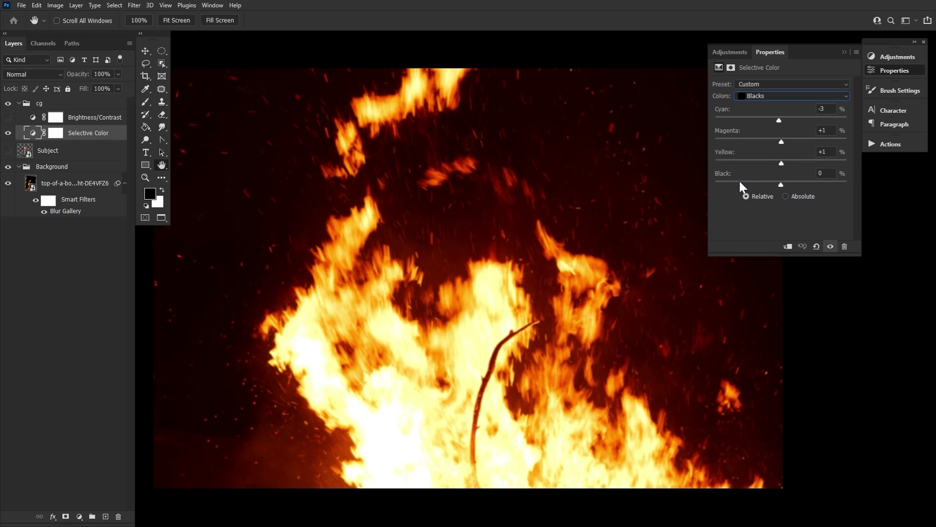
Make the Brightness/Contrast adjustment layer visible and review its settings.
left_click(9, 118)
left_click(33, 118)
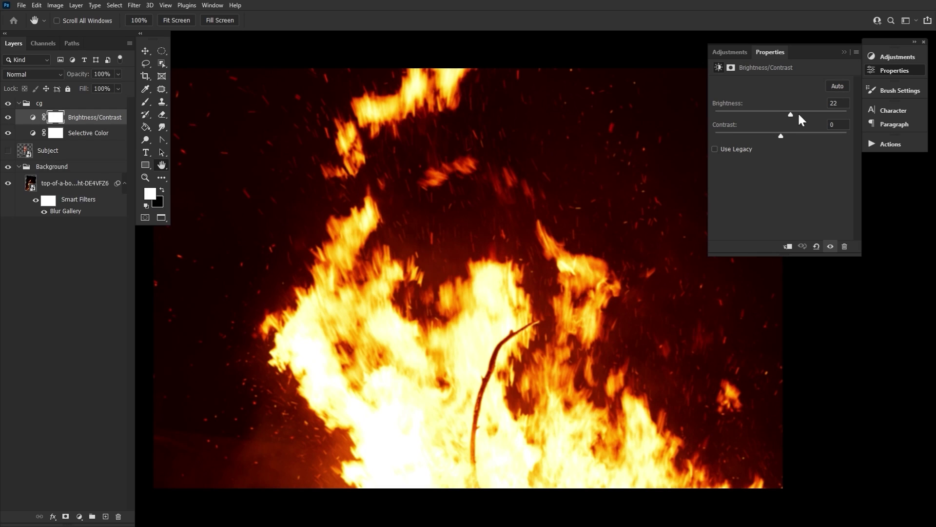
left_click(878, 71)
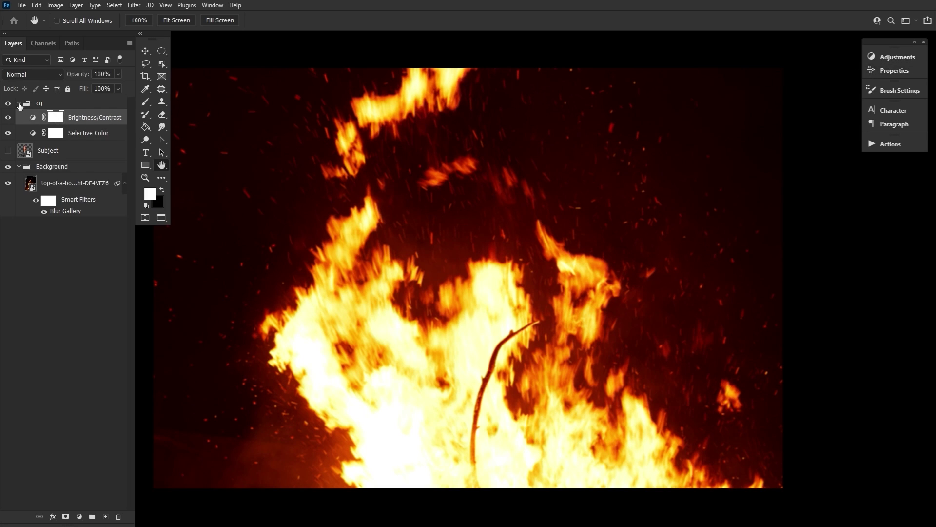
Collapse and lock the cg group, and make the Subject layer visible.
left_click(19, 104)
left_click(69, 89)
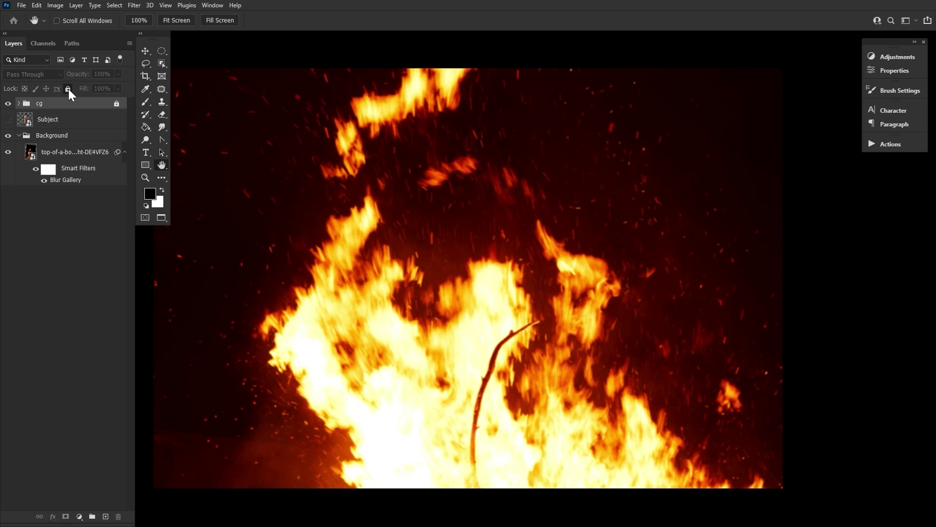
left_click(8, 120)
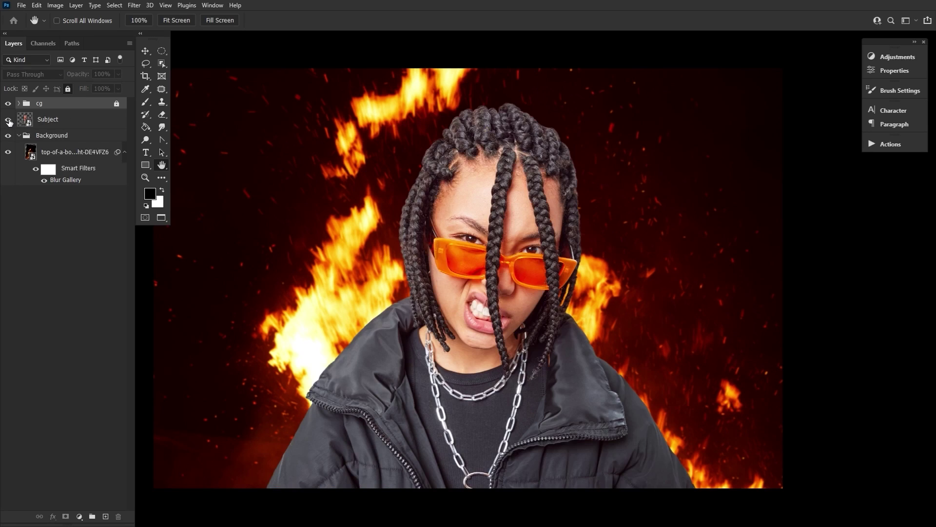
Darken the Subject layer with Curves, lowering the white point and placing a midtone point at input 199, output 123.
left_click(74, 123)
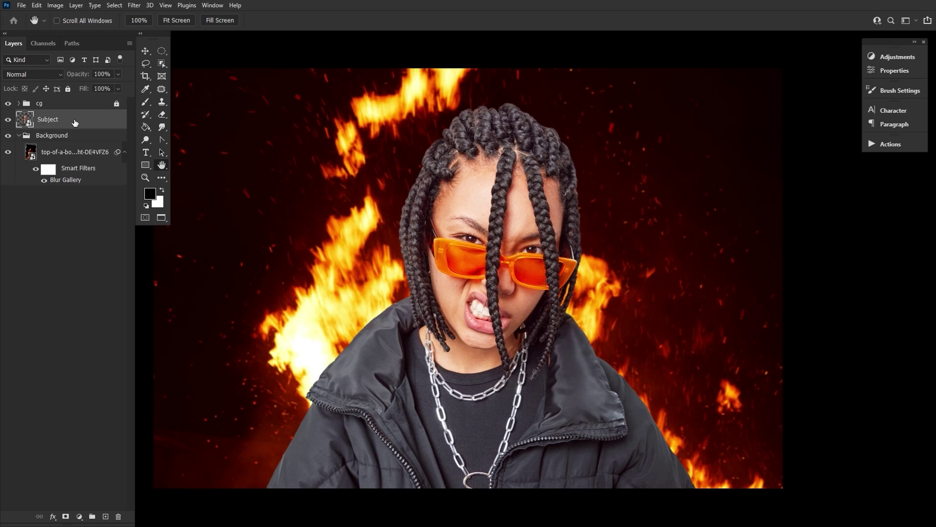
left_click(57, 7)
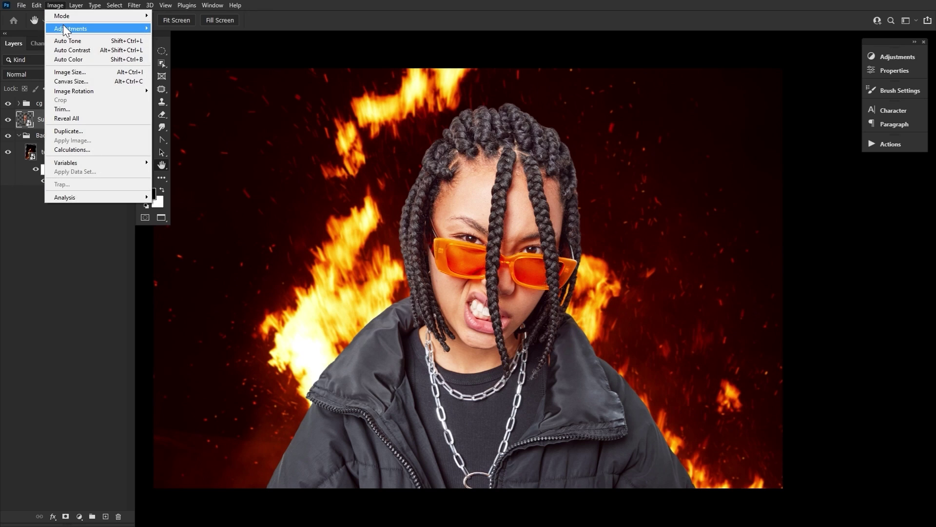
mouse_move(65, 30)
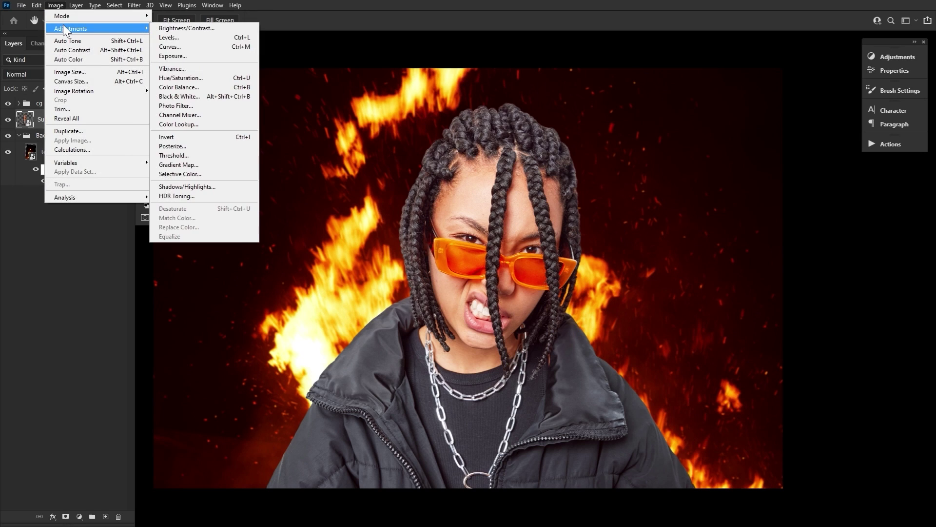
left_click(196, 46)
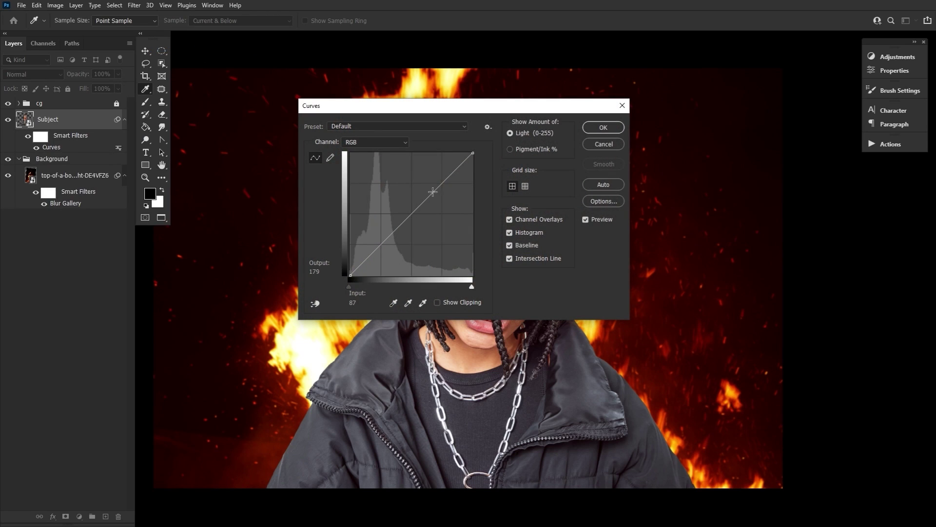
left_click_drag(473, 153, 447, 217)
left_click_drag(460, 107, 272, 149)
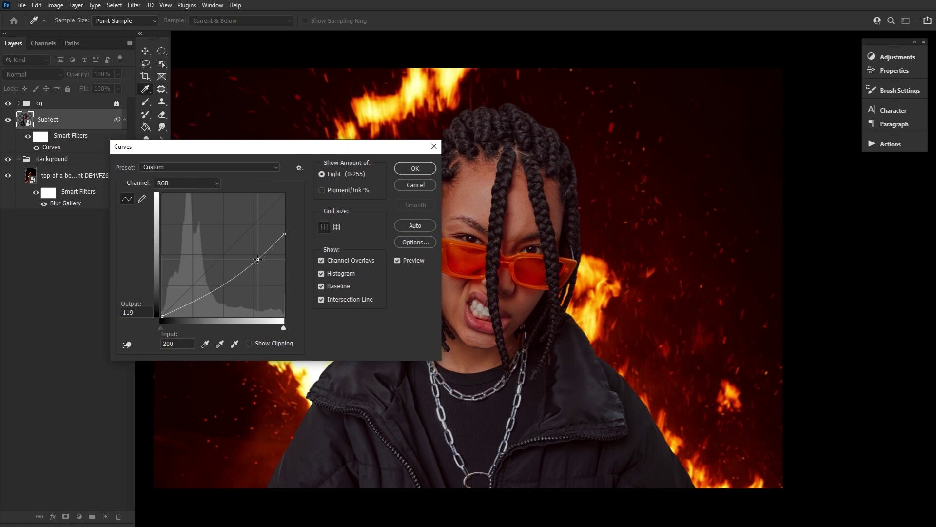
left_click_drag(258, 259, 257, 257)
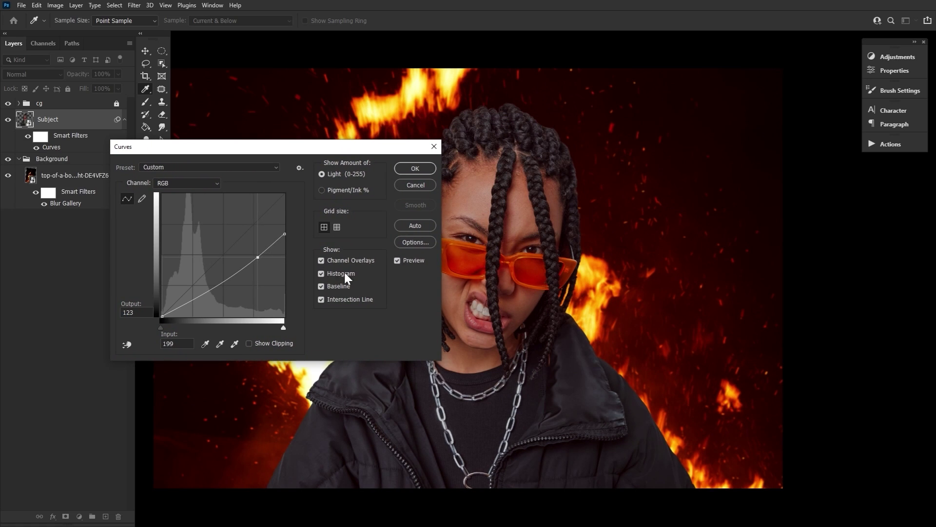
left_click(403, 261)
left_click(404, 260)
left_click(412, 168)
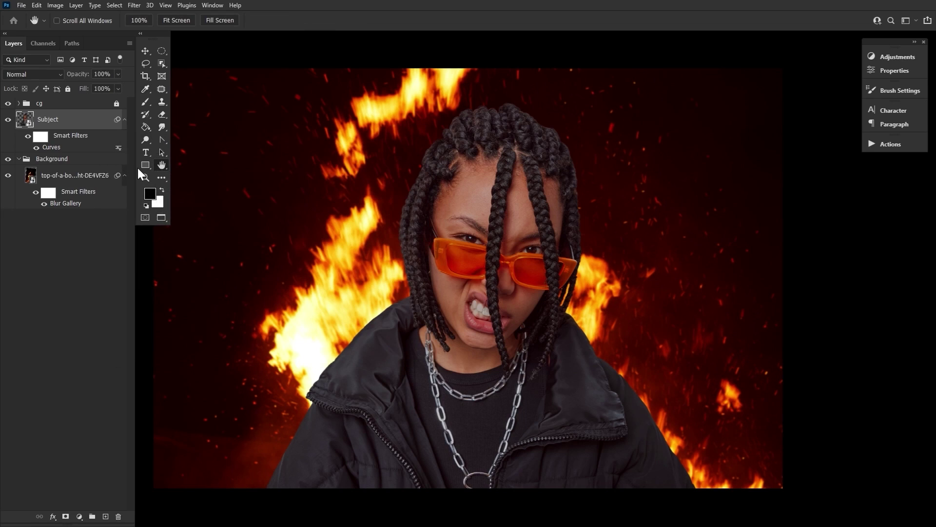
Refine the Subject's Curves filter by lowering the white point slightly and moving the midtone point to input 215, output 131.
double_click(58, 148)
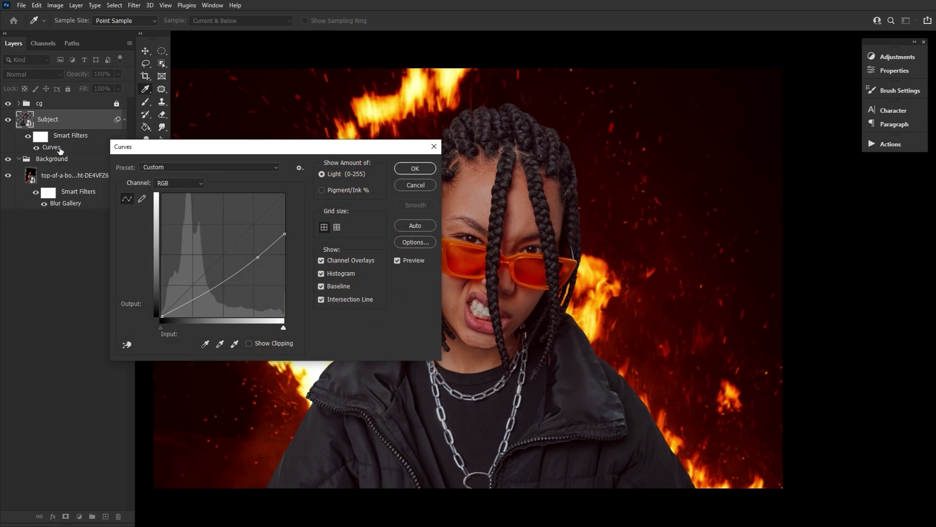
left_click_drag(284, 234, 285, 232)
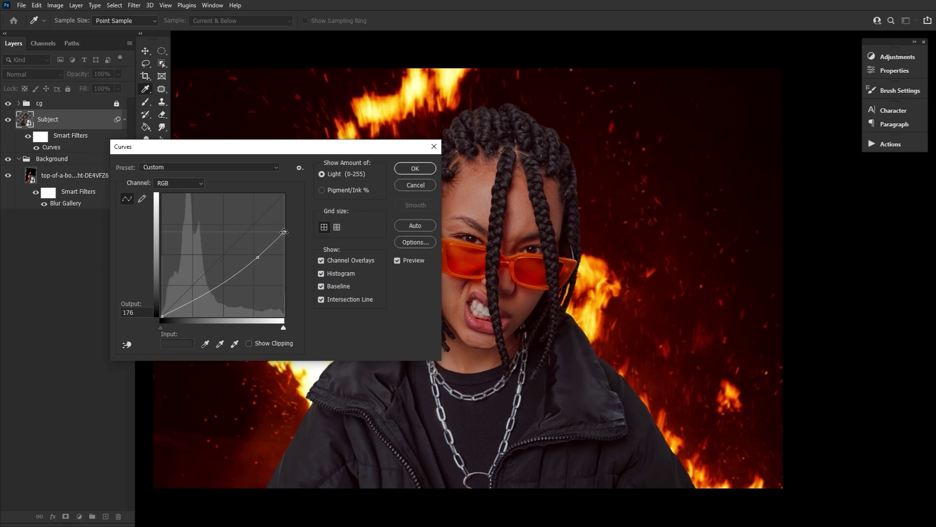
left_click_drag(285, 232, 287, 238)
left_click(258, 257)
left_click_drag(258, 258, 266, 254)
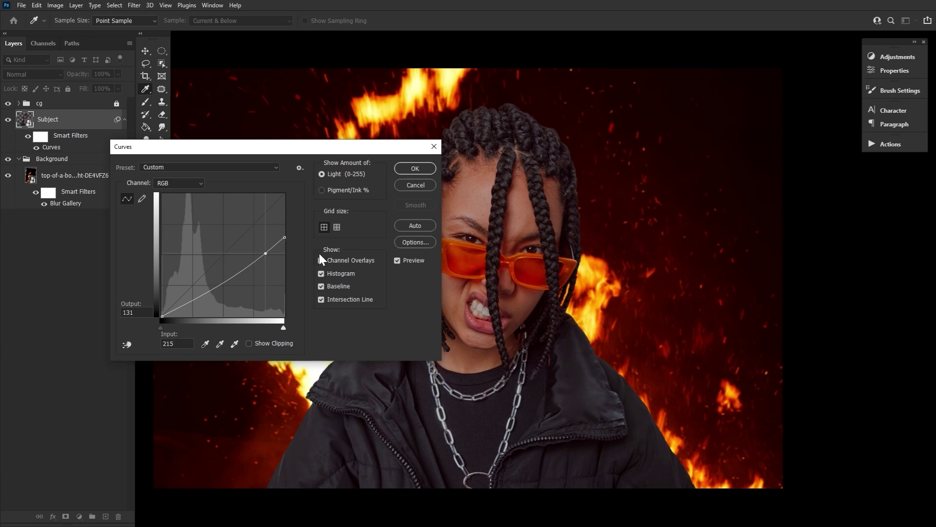
left_click(400, 169)
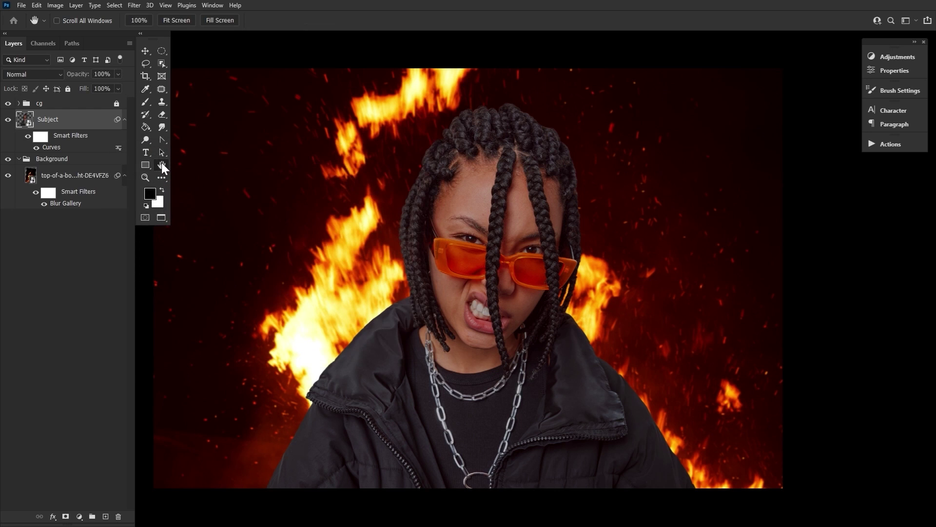
Add a Solid Color fill layer in very dark blue (#0c0e22) above the Subject layer.
left_click(80, 516)
left_click(101, 349)
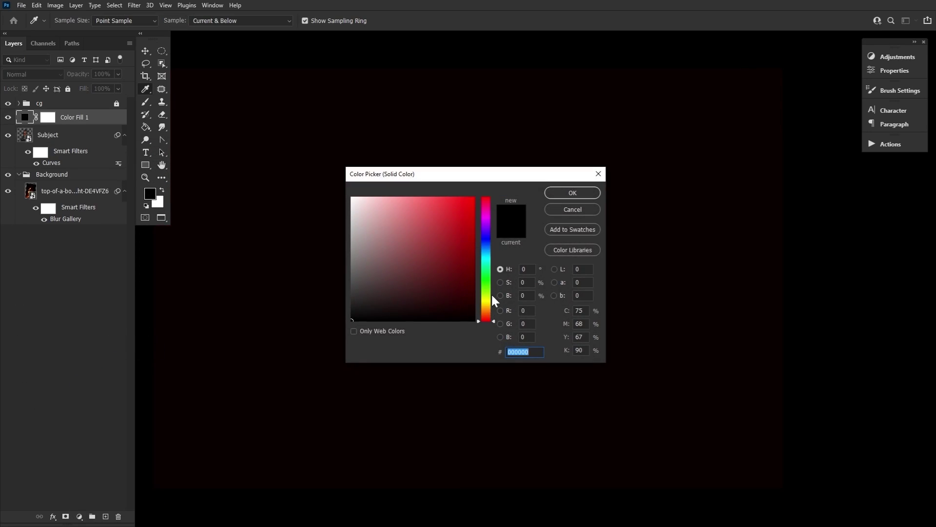
left_click_drag(485, 241, 431, 305)
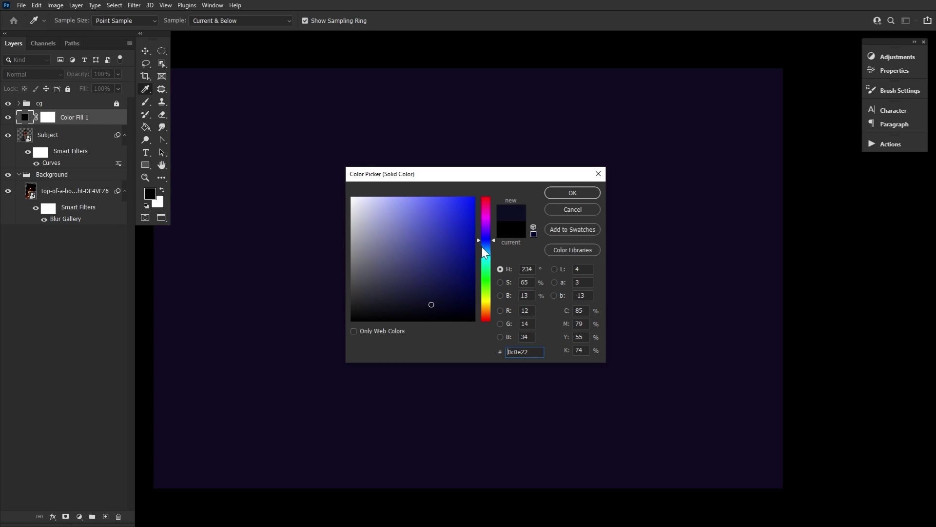
left_click(556, 193)
key("h")
Set the color fill layer's blend mode to Multiply and clip it to the Subject layer.
left_click(53, 76)
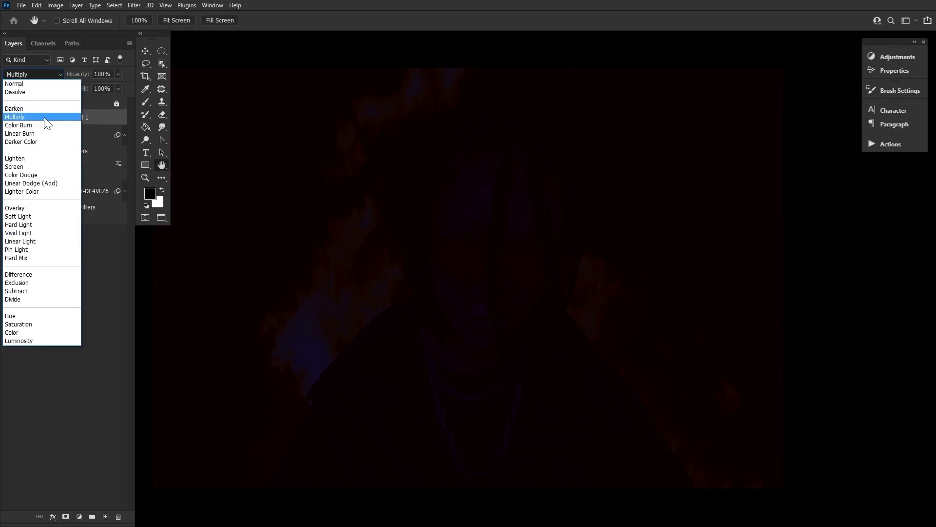
left_click(44, 117)
left_click(91, 126, "alt")
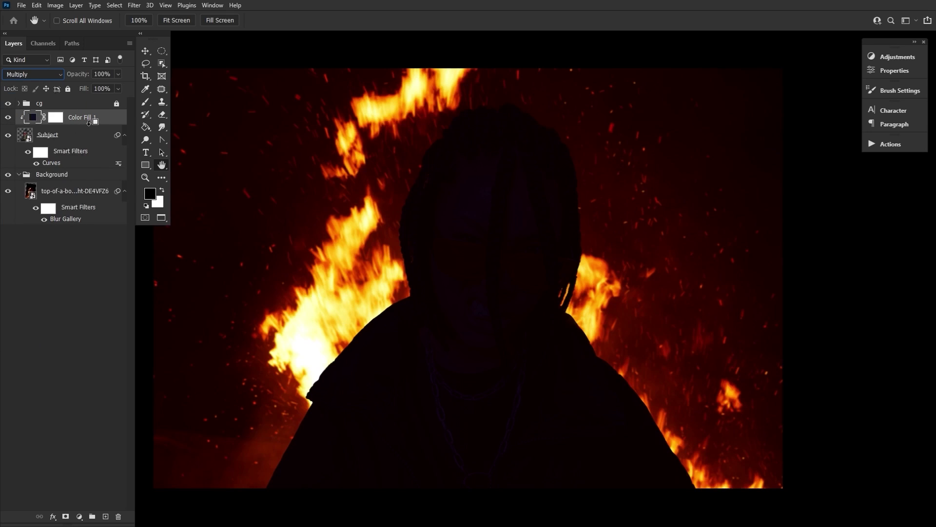
Set the fill layer's color to dark blue #131525.
double_click(33, 118)
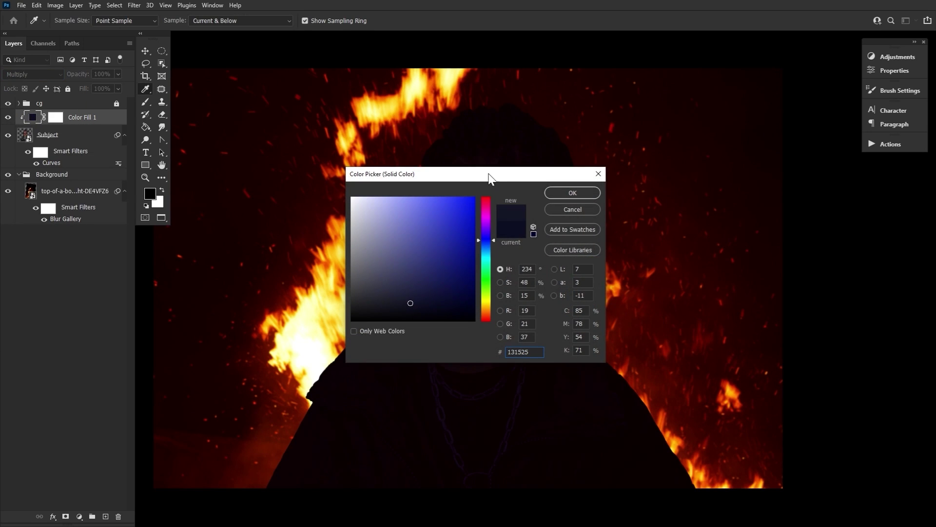
left_click_drag(489, 176, 327, 217)
left_click(410, 235)
key("h")
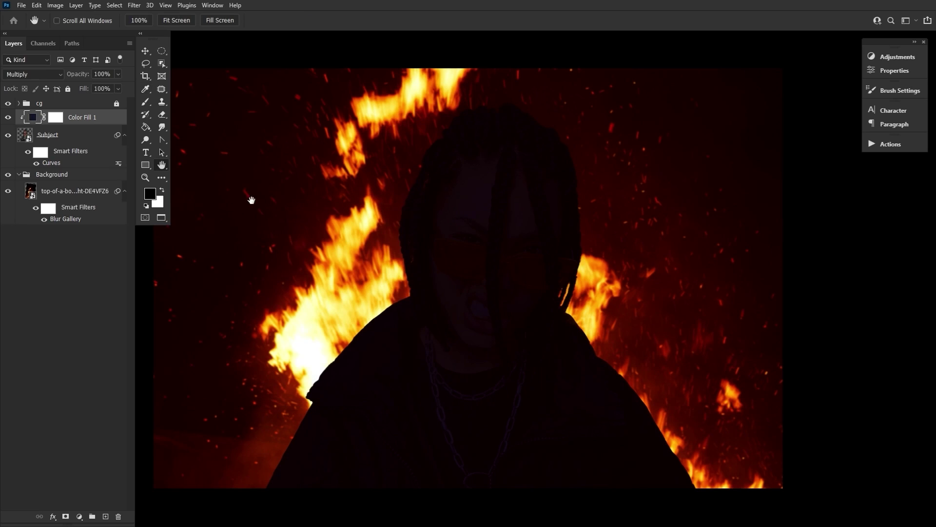
Split the fill layer's Blend If white slider for the underlying layer to 112 / 255.
double_click(115, 120)
left_click_drag(423, 166, 286, 138)
left_click_drag(397, 343, 278, 349)
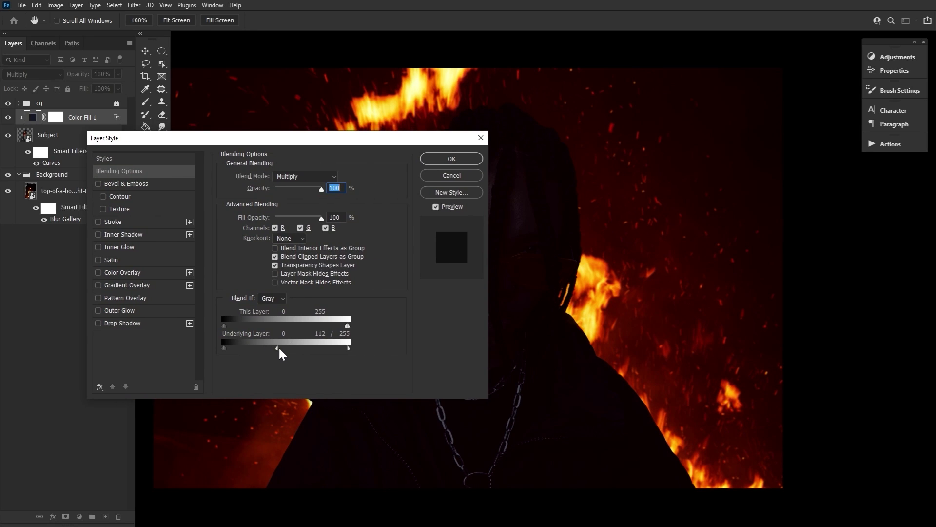
left_click_drag(422, 139, 381, 143)
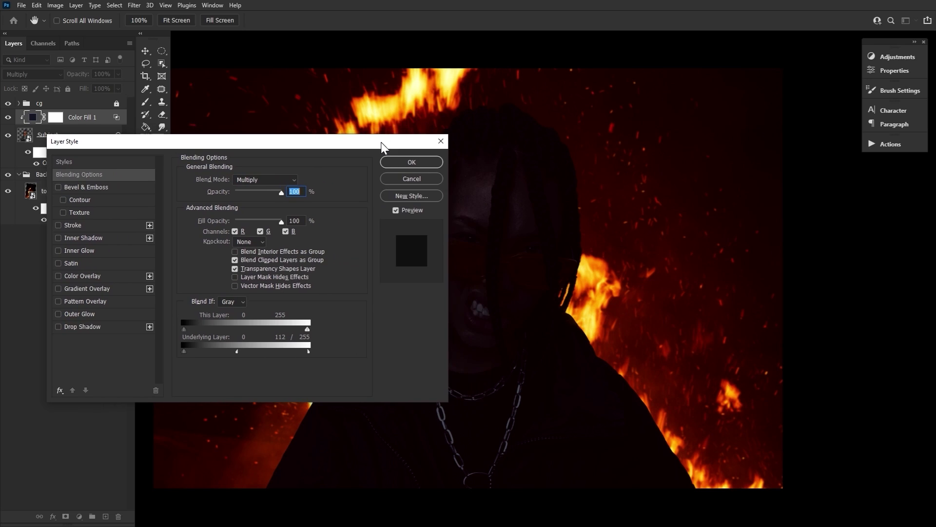
left_click(416, 161)
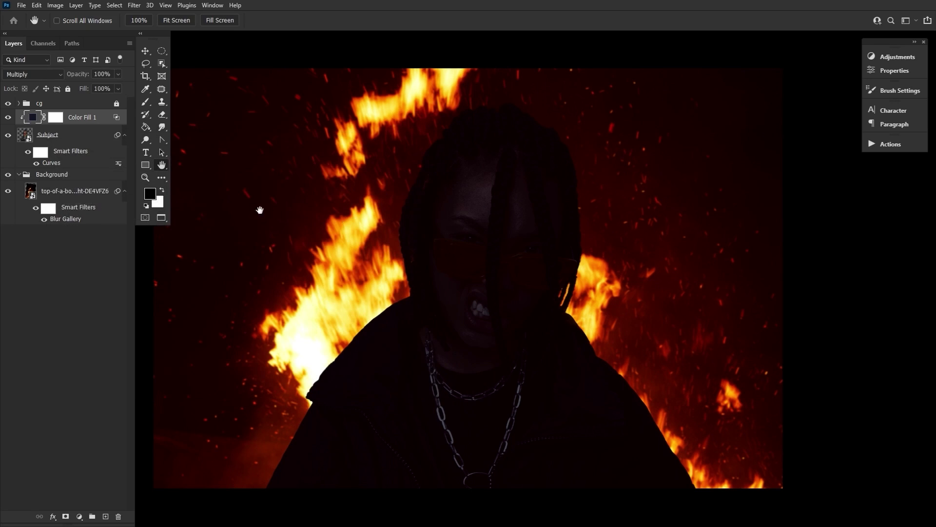
Invert the color fill layer's mask to black.
left_click(58, 118)
key("ctrl+i")
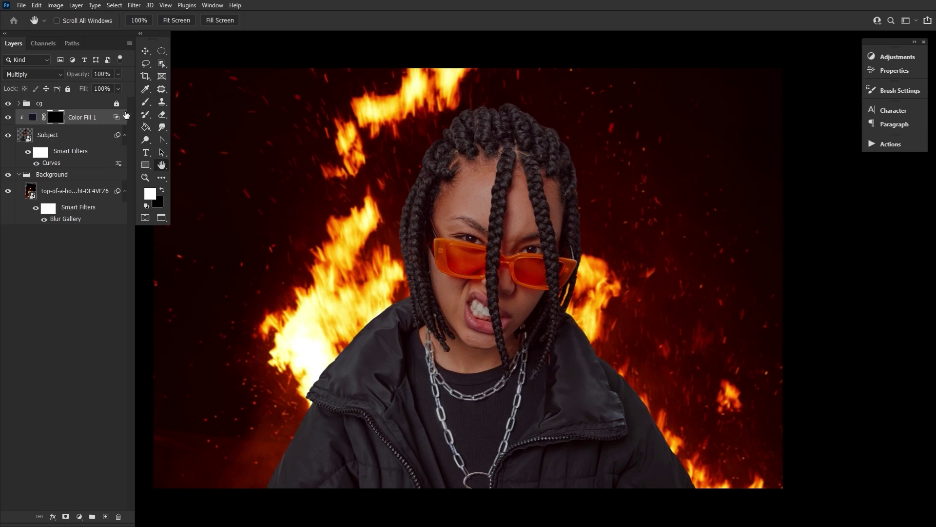
Select the Brush tool with a Soft Round tip at 70% hardness and reduce its size to 800 px.
left_click(146, 102)
left_click(62, 22)
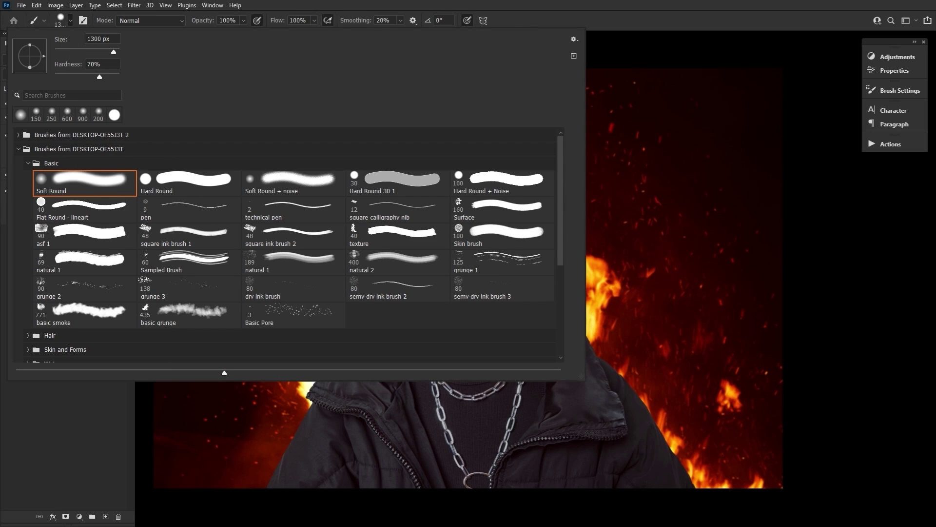
left_click(839, 293)
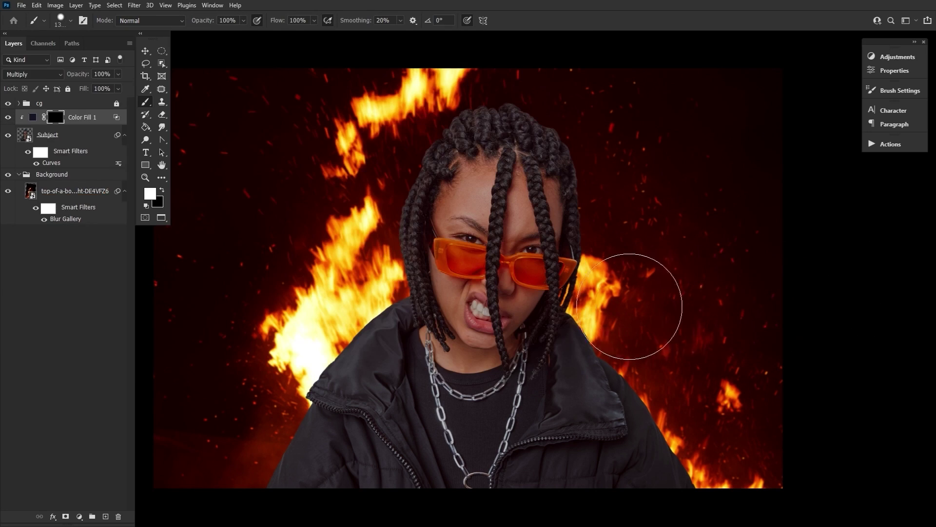
key("bracketleft")
key("bracketleft")
key("bracketleft")
key("bracketleft")
key("bracketleft")
key("bracketleft")
key("bracketleft")
key("bracketleft")
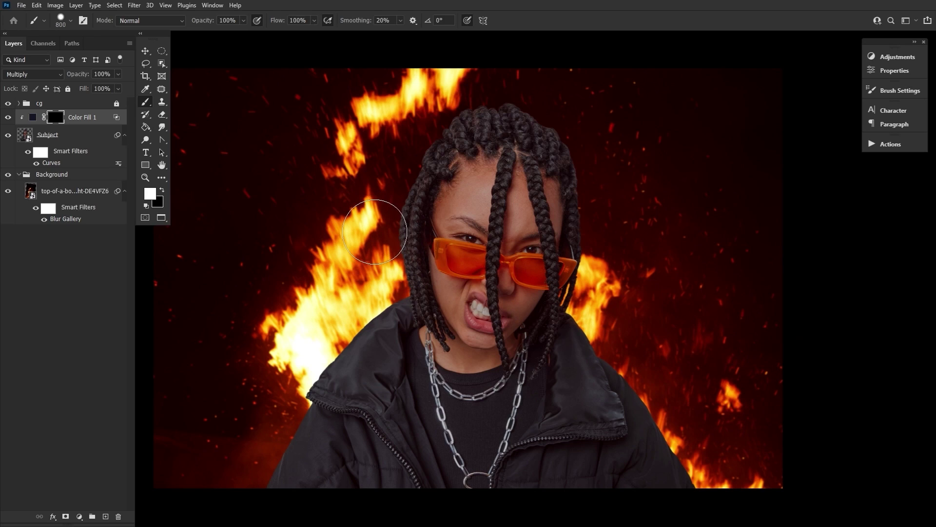
Paint white on the color fill layer's mask to shadow the middle of the chest and the inner jacket.
key("bracketright")
key("bracketright")
key("bracketright")
key("bracketright")
key("bracketright")
mouse_move(468, 446)
left_mouse_down()
mouse_move(428, 470)
mouse_move(472, 496)
mouse_move(409, 385)
mouse_move(608, 359)
left_mouse_up()
key("r")
key("space")
left_click_drag(550, 334, 422, 399)
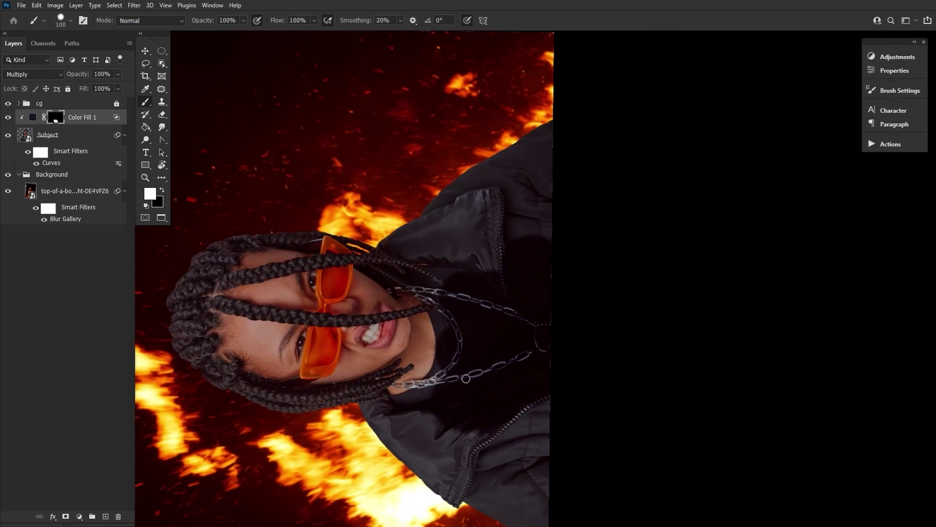
Extend the painted shadow over the neck and the area around the chain necklace with a smaller brush.
key("bracketright")
mouse_move(441, 361)
left_mouse_down()
mouse_move(282, 322)
mouse_move(480, 314)
mouse_move(421, 288)
left_mouse_up()
key("bracketleft")
key("bracketleft")
key("bracketleft")
key("bracketleft")
key("r")
key("bracketleft")
key("bracketleft")
key("bracketleft")
key("bracketleft")
key("bracketleft")
key("bracketleft")
key("bracketleft")
key("bracketleft")
key("bracketleft")
Paint the shadow between the lower chains and across the face and sunglasses on the fill mask.
key("x")
key("x")
key("bracketright")
key("bracketright")
key("bracketright")
key("bracketright")
key("bracketright")
key("bracketright")
mouse_move(520, 310)
left_mouse_down()
mouse_move(490, 310)
mouse_move(526, 344)
left_mouse_up()
key("bracketright")
key("bracketright")
key("bracketright")
key("bracketright")
key("bracketright")
mouse_move(370, 301)
left_mouse_down()
mouse_move(315, 364)
mouse_move(289, 319)
left_mouse_up()
Refine the shadow around the face and inner braids on the mask, leaving the outer braids lit.
key("bracketleft")
key("bracketleft")
key("bracketleft")
key("bracketleft")
key("bracketleft")
key("bracketleft")
key("bracketleft")
key("bracketleft")
key("bracketright")
key("bracketright")
key("bracketright")
key("bracketright")
key("bracketright")
key("Escape")
key("space")
mouse_move(416, 174)
left_mouse_down()
mouse_move(416, 260)
mouse_move(433, 234)
left_mouse_up()
key("bracketleft")
key("bracketleft")
key("bracketleft")
key("bracketleft")
mouse_move(355, 382)
left_mouse_down()
mouse_move(338, 347)
mouse_move(348, 305)
mouse_move(318, 378)
mouse_move(321, 344)
mouse_move(340, 313)
mouse_move(362, 312)
left_mouse_up()
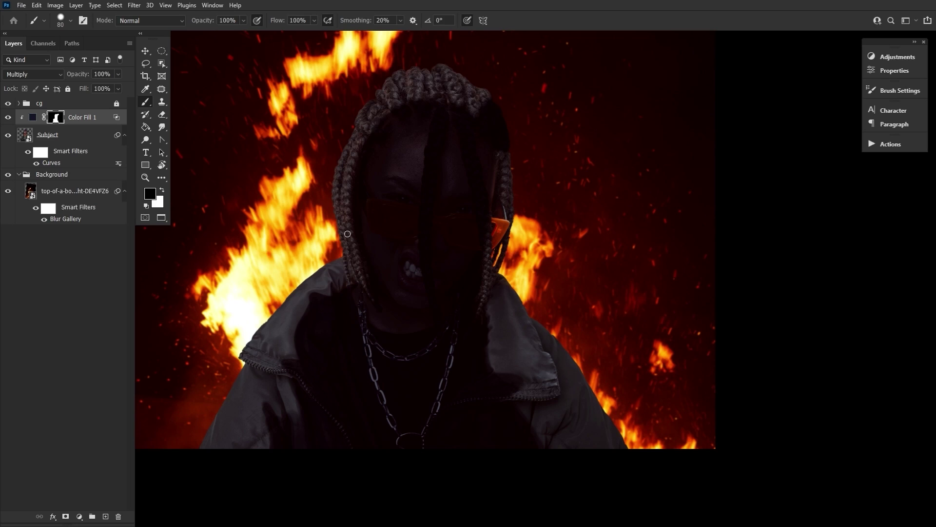
Alternate white and black painting on the mask to clean up the shadow's edge on the jacket front and the braids.
key("x")
key("bracketright")
key("bracketright")
key("bracketright")
key("bracketright")
key("bracketright")
key("bracketright")
key("bracketright")
left_click_drag(454, 317, 411, 444)
key("x")
left_click_drag(460, 272, 448, 236)
key("x")
mouse_move(454, 347)
left_mouse_down()
mouse_move(446, 361)
mouse_move(434, 319)
left_mouse_up()
Clear the shadow from the outer braids and cover the uncovered corner of the sunglasses on the mask.
key("x")
key("bracketleft")
key("bracketleft")
key("bracketleft")
key("x")
key("bracketleft")
key("bracketleft")
key("bracketleft")
mouse_move(403, 221)
left_mouse_down()
mouse_move(433, 228)
mouse_move(545, 141)
left_mouse_up()
Touch up the shadow on the lower jacket and along the inner collar, varying the brush size.
key("bracketright")
key("bracketright")
key("bracketright")
key("bracketright")
key("bracketright")
key("bracketright")
key("bracketright")
key("bracketright")
key("bracketright")
key("bracketright")
key("bracketright")
key("bracketright")
key("bracketleft")
key("bracketleft")
key("bracketleft")
key("bracketleft")
key("bracketleft")
key("bracketleft")
key("bracketleft")
key("bracketleft")
key("bracketleft")
key("bracketleft")
mouse_move(603, 465)
left_mouse_down()
mouse_move(476, 431)
mouse_move(490, 476)
left_mouse_up()
left_click_drag(492, 381, 555, 375)
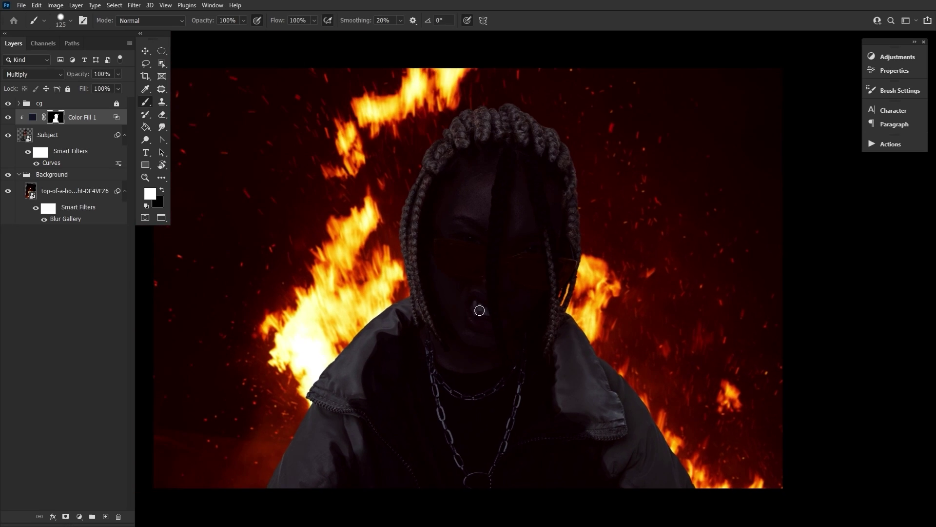
Darken the remaining braid beside the face on the mask and set the color fill layer's opacity to 74%.
key("bracketright")
key("bracketright")
key("bracketright")
key("bracketright")
key("bracketright")
key("bracketright")
key("bracketright")
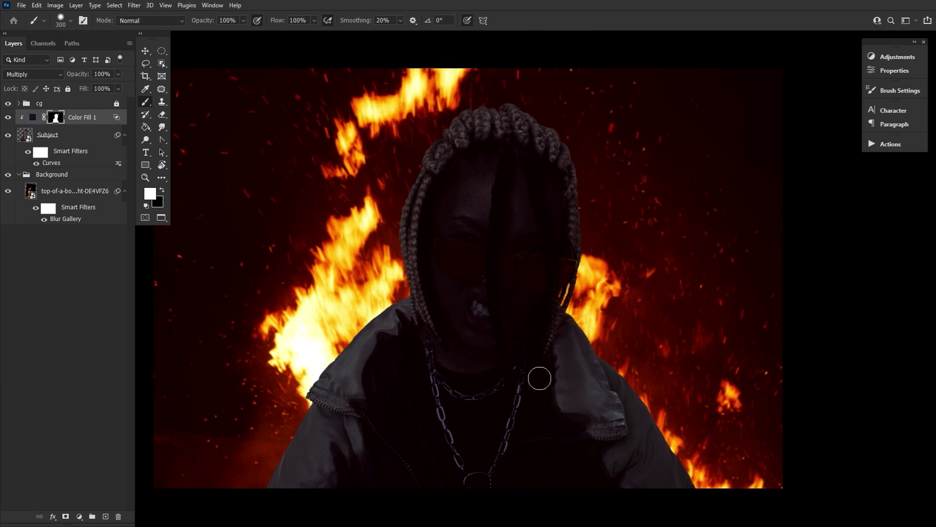
key("bracketright")
key("bracketright")
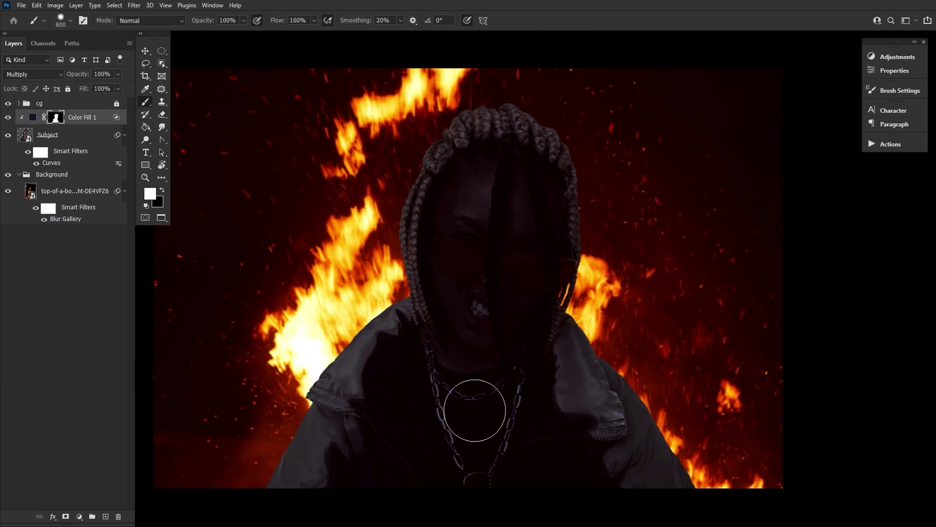
left_click_drag(81, 76, 75, 78)
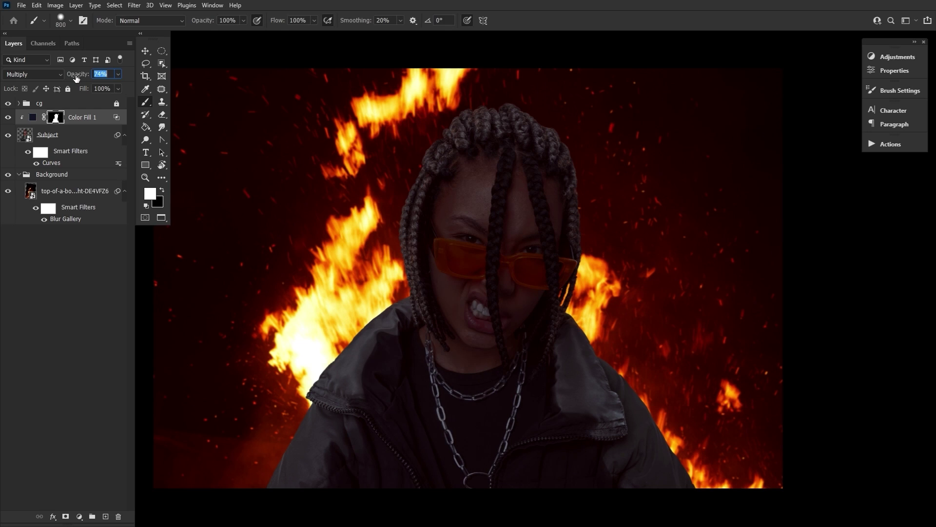
key("bracketleft")
key("bracketleft")
key("bracketleft")
key("bracketleft")
key("bracketleft")
key("bracketleft")
key("bracketleft")
key("bracketleft")
key("bracketleft")
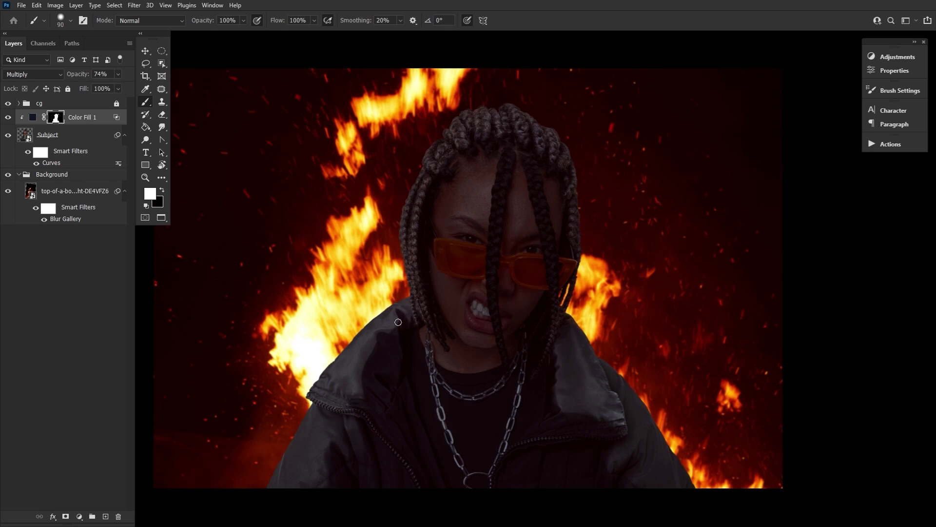
key("bracketright")
key("bracketright")
key("bracketright")
key("bracketright")
key("bracketright")
key("bracketright")
key("bracketright")
key("bracketright")
key("bracketleft")
key("bracketleft")
key("bracketleft")
key("bracketleft")
key("bracketleft")
key("bracketleft")
key("bracketleft")
key("bracketright")
key("bracketright")
key("bracketright")
key("bracketright")
Duplicate the masked color fill layer and delete the copy's layer mask.
left_click_drag(160, 164, 180, 162)
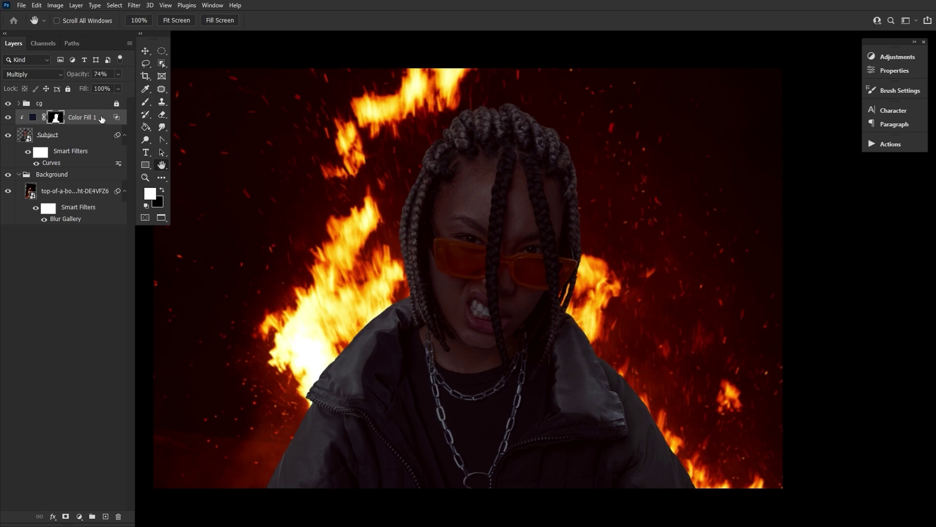
key("ctrl+j")
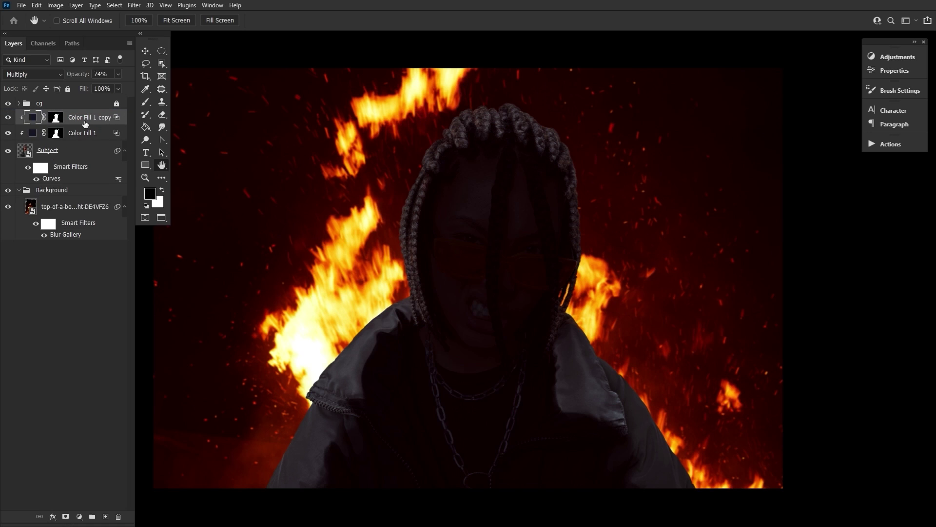
right_click(58, 121)
left_click(78, 132)
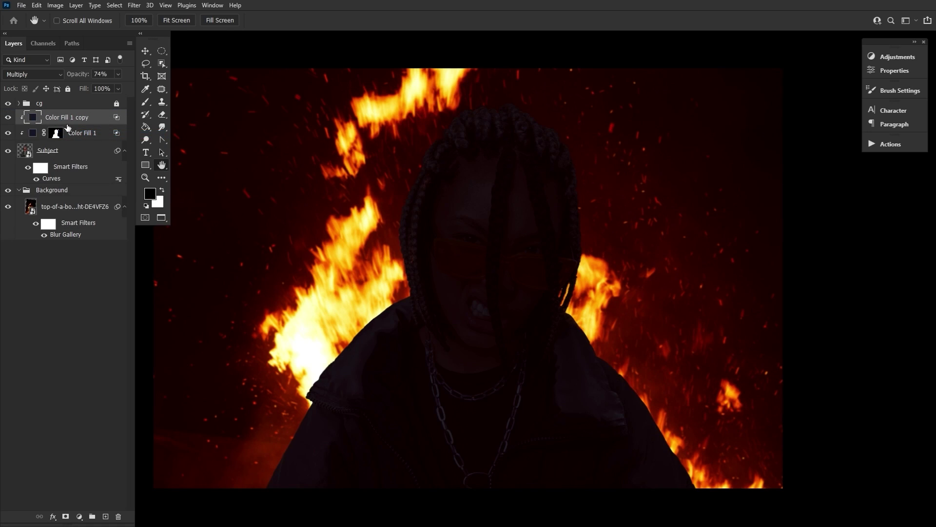
Split the copied fill's Blend If Underlying Layer highlight point to 45 / 86 and give the layer a black mask.
double_click(117, 120)
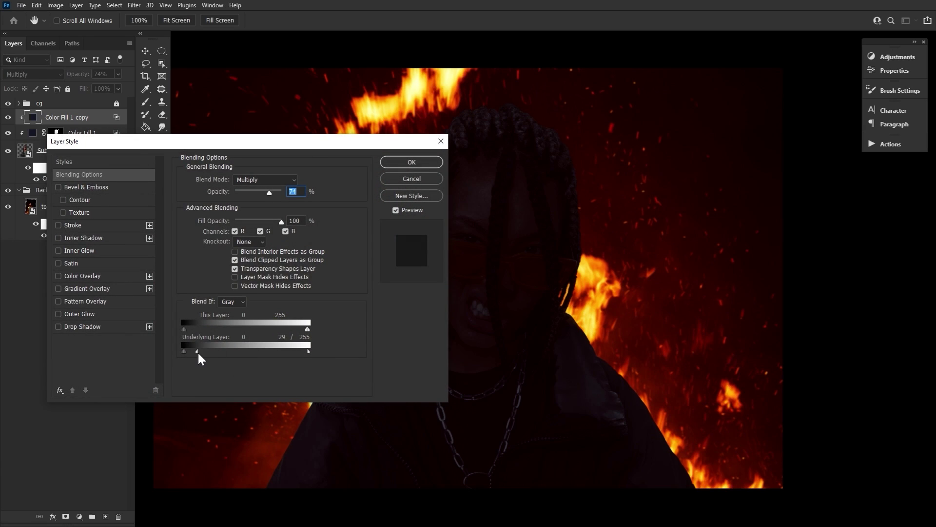
left_click_drag(197, 351, 249, 351)
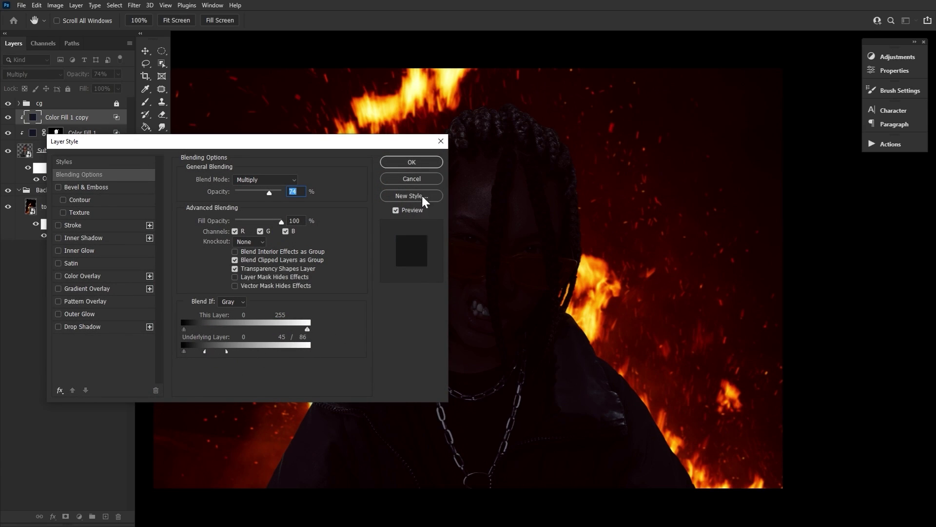
left_click(409, 162)
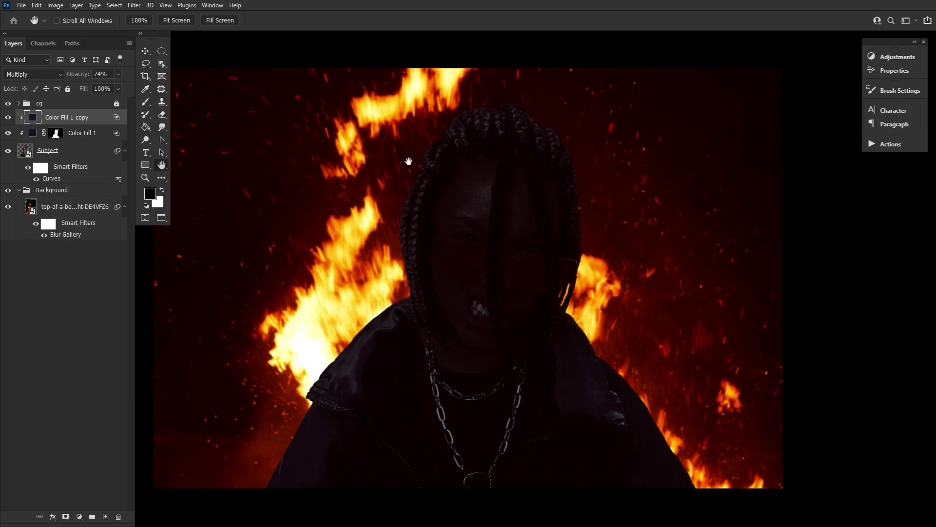
left_click(64, 516)
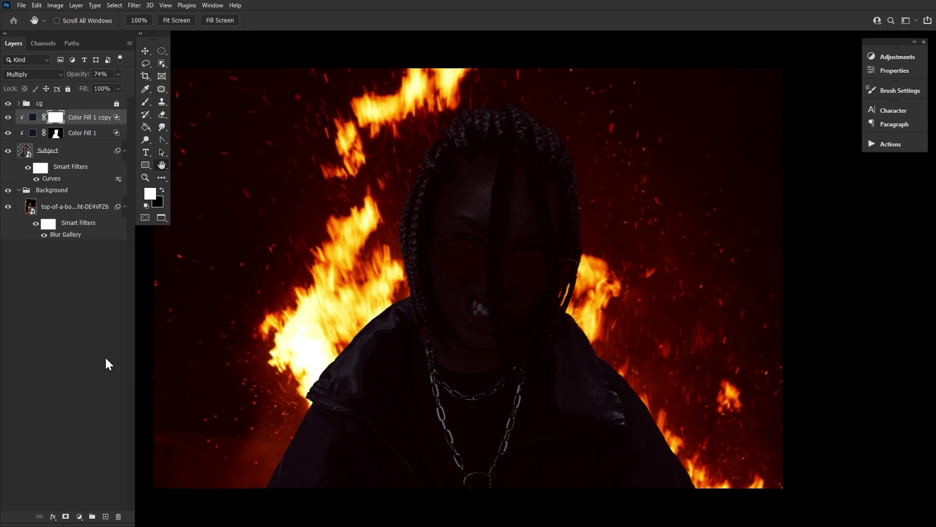
key("ctrl+i")
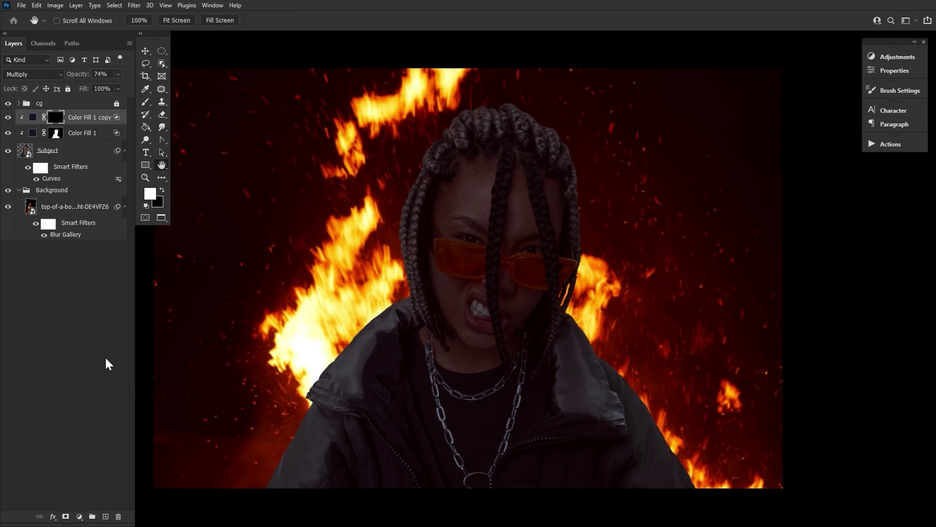
Paint shadow down the face and torso on the new mask in white at 66% flow and lower the layer's opacity to 48%.
left_click(146, 103)
left_click_drag(282, 21, 266, 21)
key("bracketright")
key("bracketright")
key("bracketright")
key("bracketright")
mouse_move(459, 457)
left_mouse_down()
mouse_move(468, 295)
mouse_move(517, 305)
left_mouse_up()
left_click_drag(85, 75, 76, 75)
Build up the second shadow around the face, neck and inner jacket on the mask, varying the brush size.
key("bracketleft")
key("bracketleft")
key("bracketleft")
key("bracketleft")
key("bracketleft")
key("bracketleft")
key("bracketleft")
key("bracketright")
key("bracketright")
key("bracketright")
key("bracketleft")
key("bracketleft")
key("bracketleft")
key("bracketleft")
key("bracketright")
key("bracketright")
key("bracketright")
key("bracketright")
key("bracketright")
key("bracketright")
key("bracketright")
key("bracketright")
key("bracketright")
key("bracketleft")
key("bracketleft")
key("bracketleft")
key("bracketleft")
key("bracketleft")
key("bracketleft")
key("bracketleft")
key("bracketleft")
key("bracketleft")
key("bracketleft")
key("bracketright")
key("bracketright")
key("bracketright")
key("bracketright")
key("bracketright")
key("bracketright")
key("bracketleft")
key("bracketleft")
key("bracketleft")
key("bracketleft")
key("bracketleft")
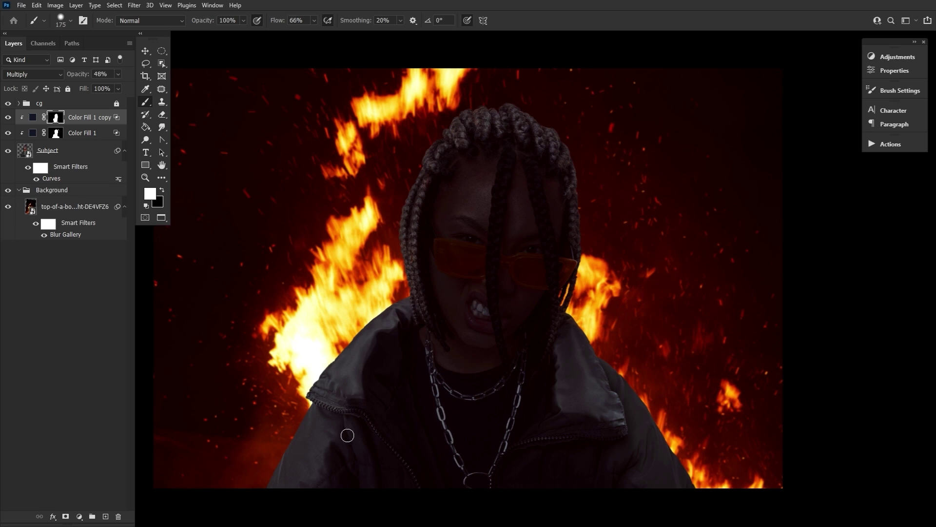
Erase the copied fill's shadow along the outer braids with a small black brush, rotating the canvas to follow them.
key("bracketright")
key("bracketright")
key("bracketright")
key("bracketright")
left_click(162, 189)
key("r")
left_click_drag(579, 358, 528, 155)
key("bracketleft")
key("bracketleft")
key("bracketleft")
key("bracketleft")
key("bracketleft")
key("bracketleft")
key("bracketleft")
key("bracketleft")
key("bracketleft")
left_click_drag(444, 313, 459, 240)
key("bracketright")
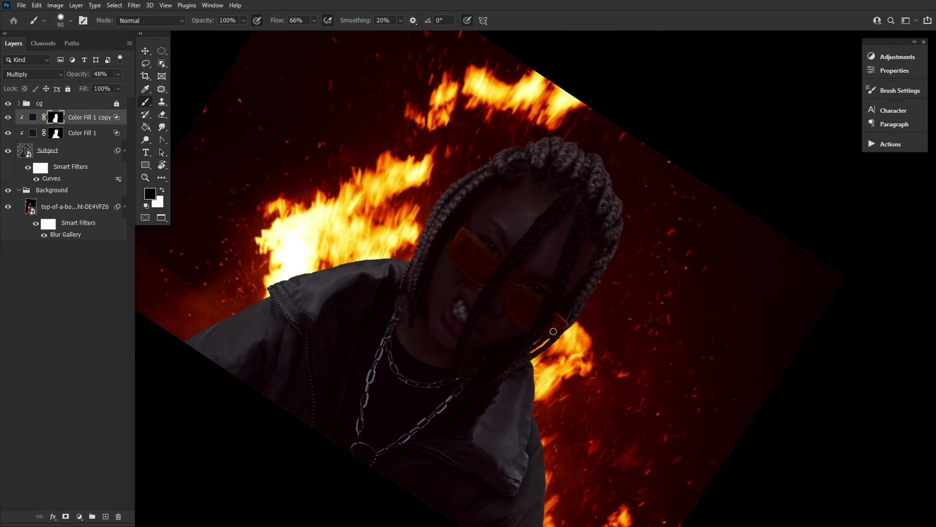
Retouch the mask of Color Fill 1 around the face and sunglasses at 39% brush flow, and straighten the canvas.
key("alt+bracketleft")
key("bracketright")
left_click_drag(458, 241, 464, 331)
left_click_drag(278, 21, 264, 29)
key("bracketright")
key("bracketright")
key("x")
key("bracketleft")
key("r")
key("Escape")
left_click_drag(661, 440, 598, 379)
key("b")
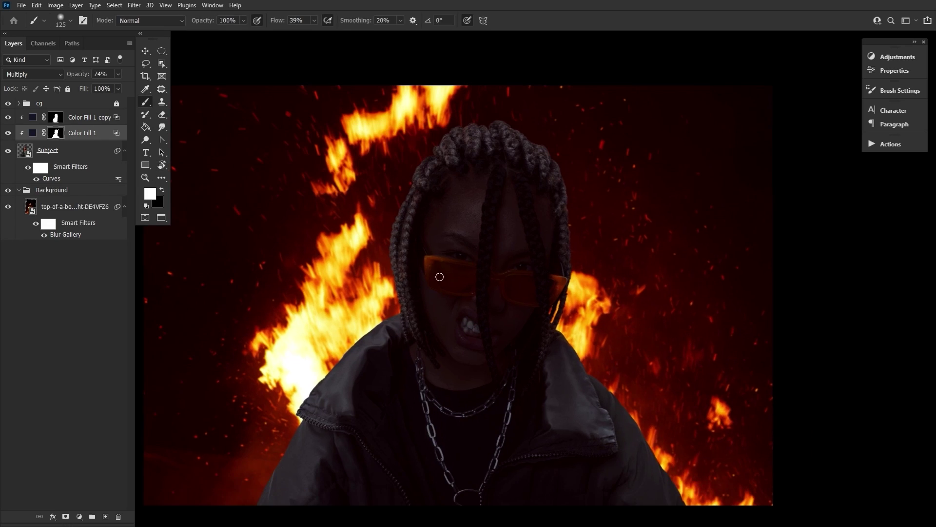
Clear shadow from the sunglasses' outer corner and darken the braid ends beside the neck on the Color Fill 1 mask.
key("bracketright")
key("bracketright")
key("bracketright")
key("bracketright")
key("bracketright")
key("bracketright")
key("bracketright")
key("bracketright")
key("bracketleft")
key("bracketleft")
key("bracketleft")
key("bracketleft")
key("bracketleft")
key("x")
key("bracketleft")
key("bracketleft")
key("bracketleft")
left_click_drag(562, 282, 554, 286)
key("bracketright")
key("bracketright")
key("bracketright")
key("x")
left_click_drag(435, 346, 445, 329)
left_click(161, 165)
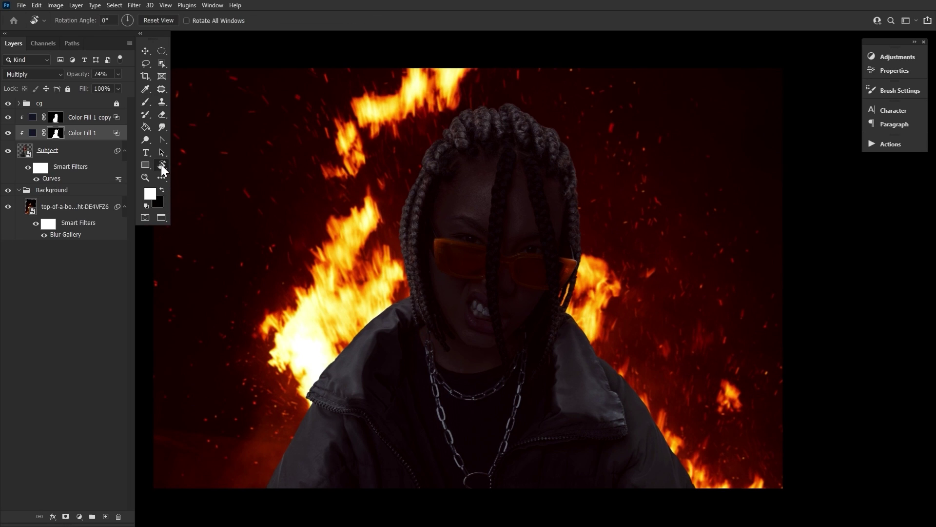
Add a clipped Solid Color fill layer in a dark reddish brown above Color Fill 1.
left_click(81, 516)
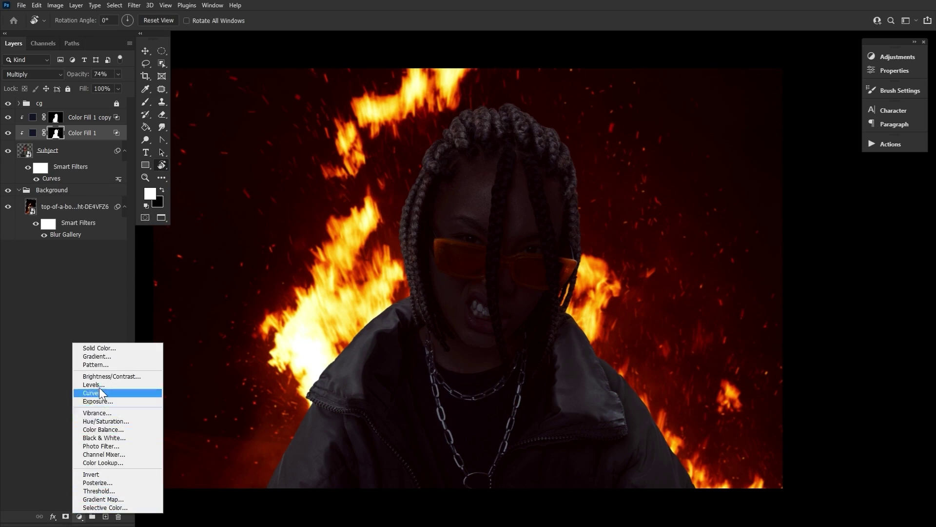
left_click(109, 347)
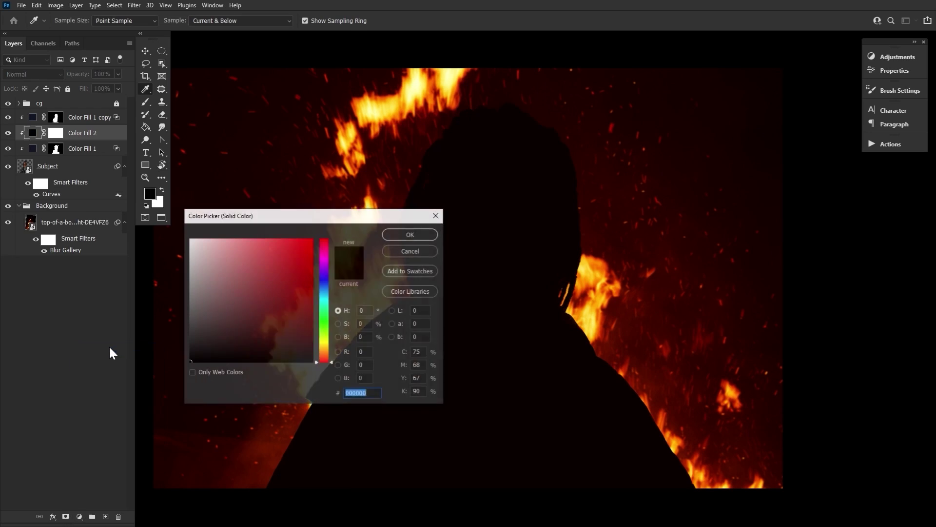
left_click(326, 350)
mouse_move(299, 334)
left_mouse_down()
mouse_move(293, 320)
mouse_move(288, 338)
mouse_move(323, 352)
left_mouse_up()
left_click(410, 234)
key("r")
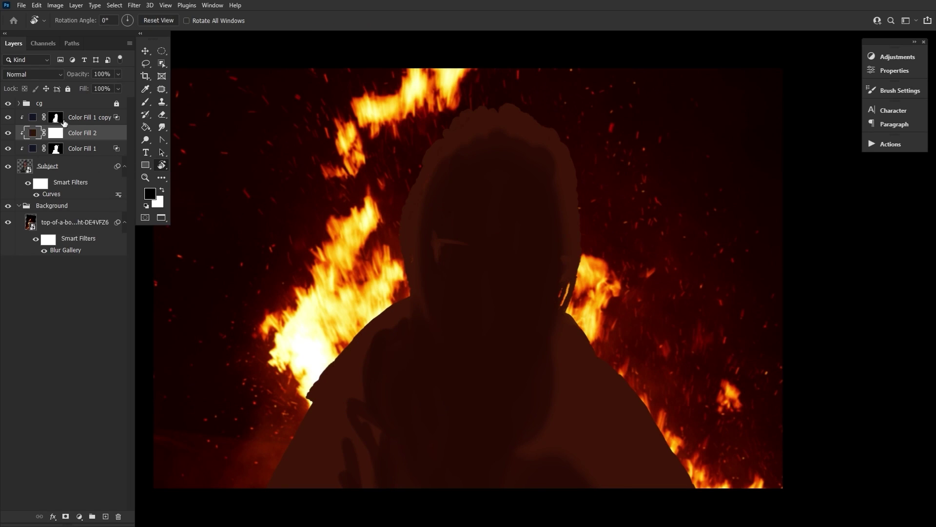
Set the brown fill to Darken, place it above the other color fills and invert its mask to black.
left_click(33, 74)
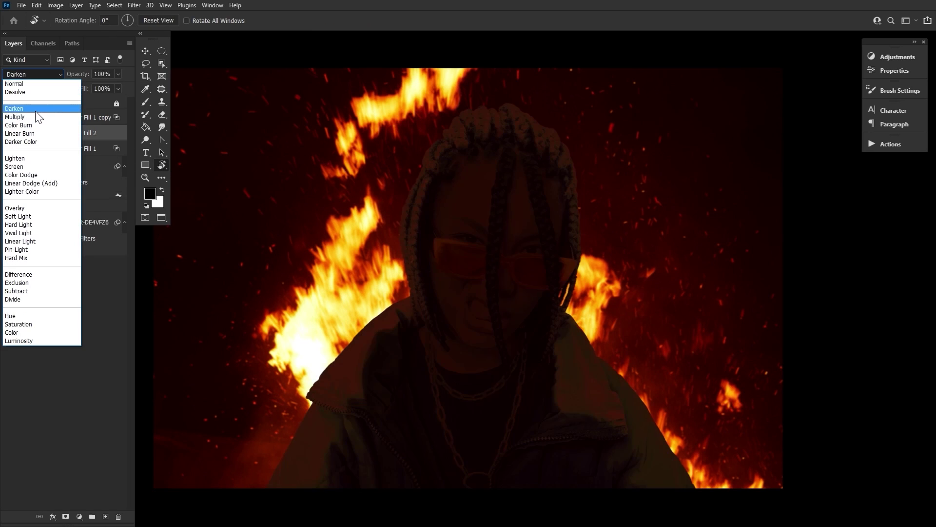
left_click(36, 111)
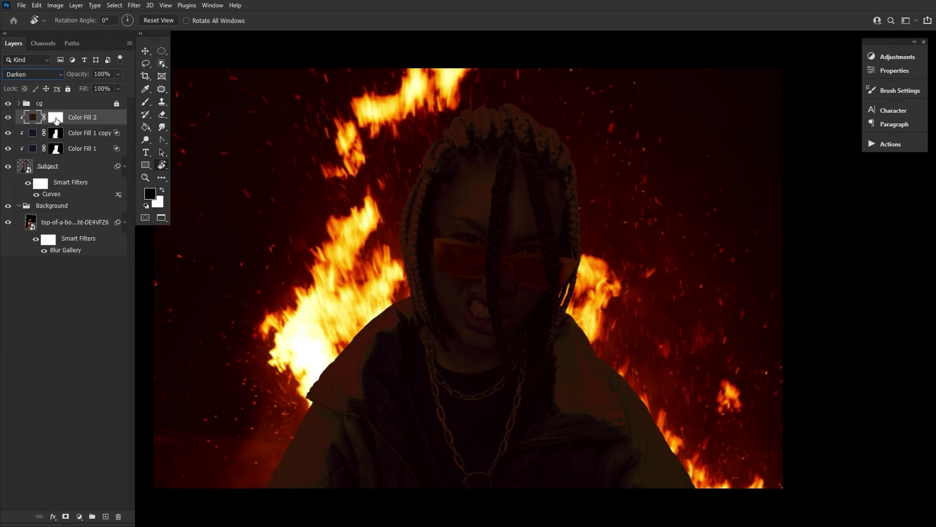
left_click(56, 120)
key("x")
key("ctrl+i")
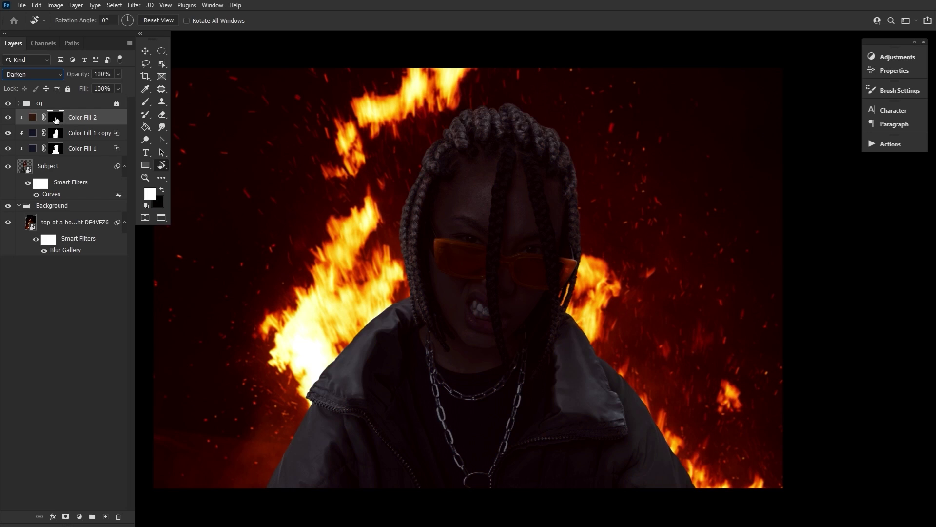
Paint the brown Darken fill over the chain necklaces on its mask with a white brush, adjusting the brush size.
left_click(146, 103)
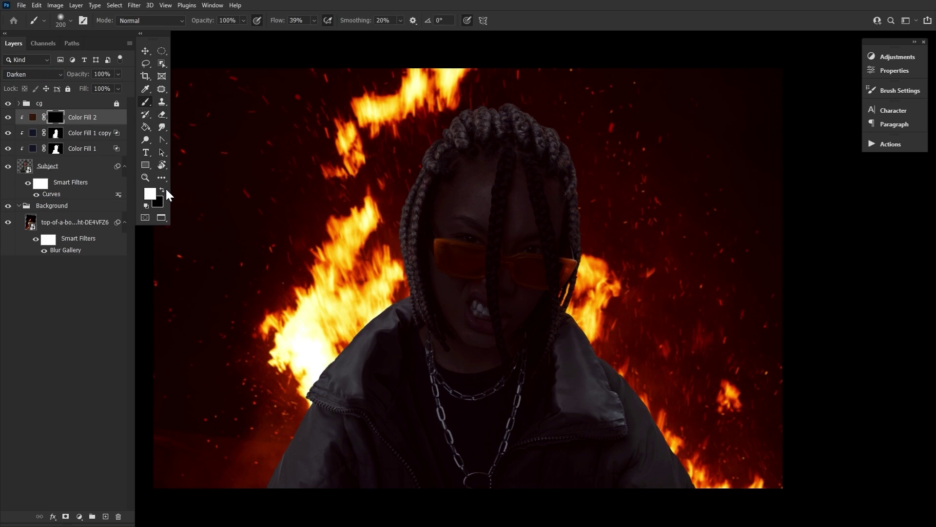
mouse_move(440, 404)
left_mouse_down()
mouse_move(505, 431)
mouse_move(471, 416)
mouse_move(434, 377)
left_mouse_up()
key("[")
key("]")
key("]")
key("bracketleft")
key("bracketleft")
key("bracketleft")
key("bracketleft")
key("bracketleft")
key("bracketleft")
key("bracketleft")
Bring back the bright highlights on the upper chain links beside the collar with a 15 px black brush on the mask.
scroll(459, 368, "up", 5)
key("bracketleft")
key("bracketleft")
key("bracketleft")
key("bracketleft")
key("bracketleft")
key("bracketleft")
key("bracketleft")
key("x")
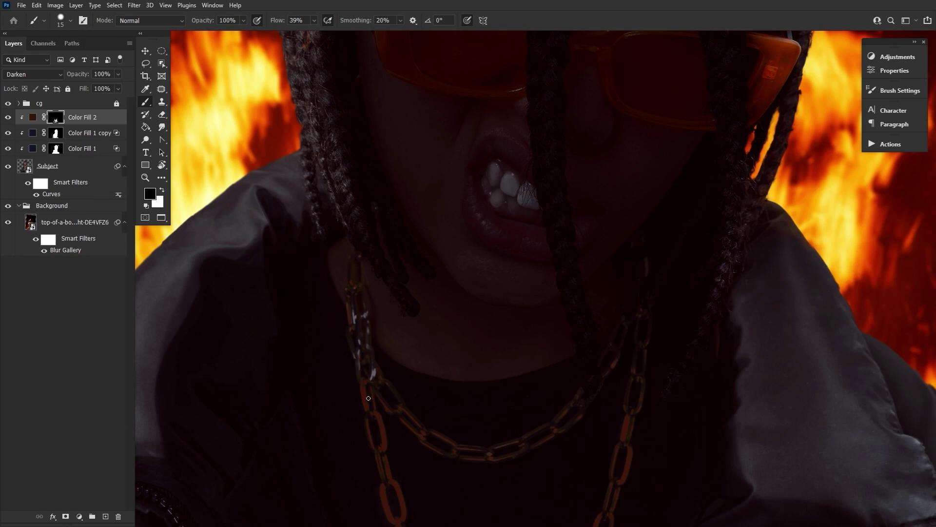
left_click_drag(454, 273, 408, 278)
Change the Darken fill to a darker brown, reselect its mask and enlarge the brush.
double_click(32, 117)
key("Return")
left_click(55, 120)
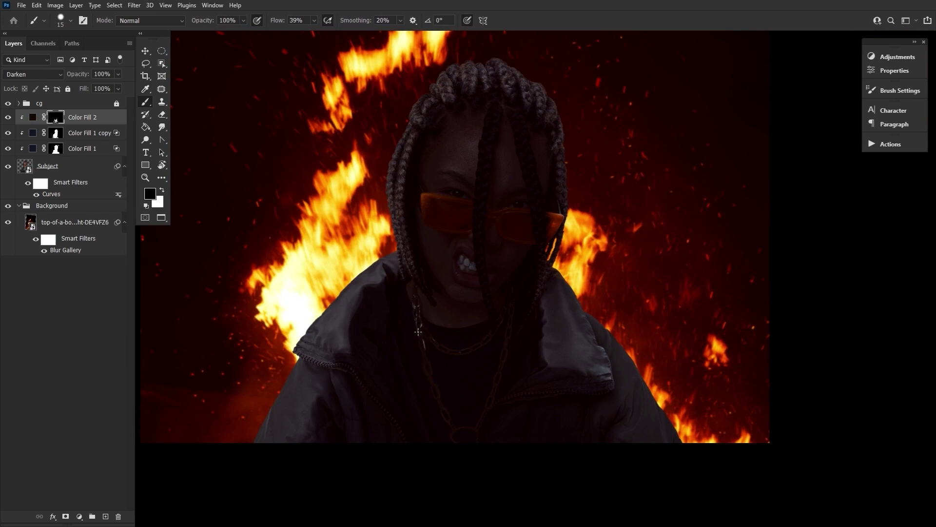
key("bracketright")
key("bracketright")
key("bracketright")
key("bracketright")
key("bracketright")
key("bracketright")
key("bracketright")
key("bracketright")
key("bracketright")
key("bracketright")
key("bracketright")
key("bracketright")
key("r")
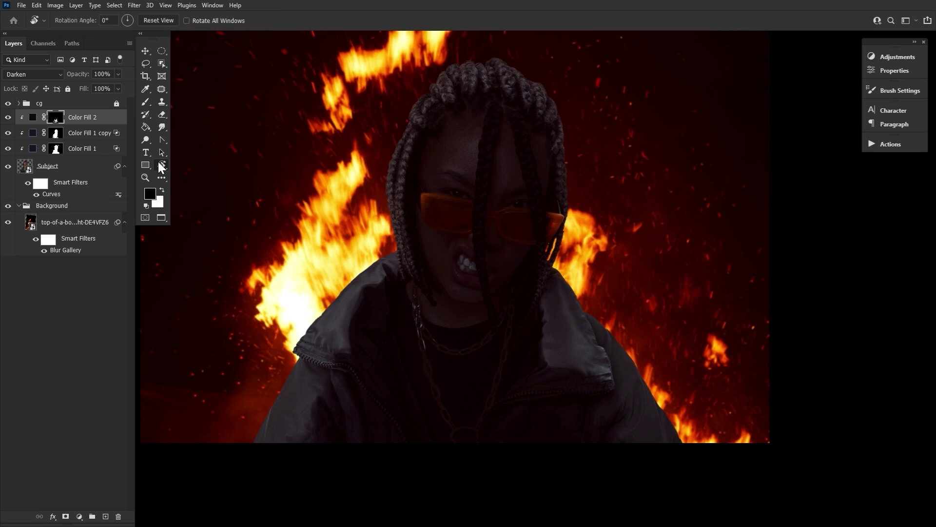
Add a new layer clipped to the subject and set it to Overlay at 60% opacity.
left_click(106, 517)
key("c")
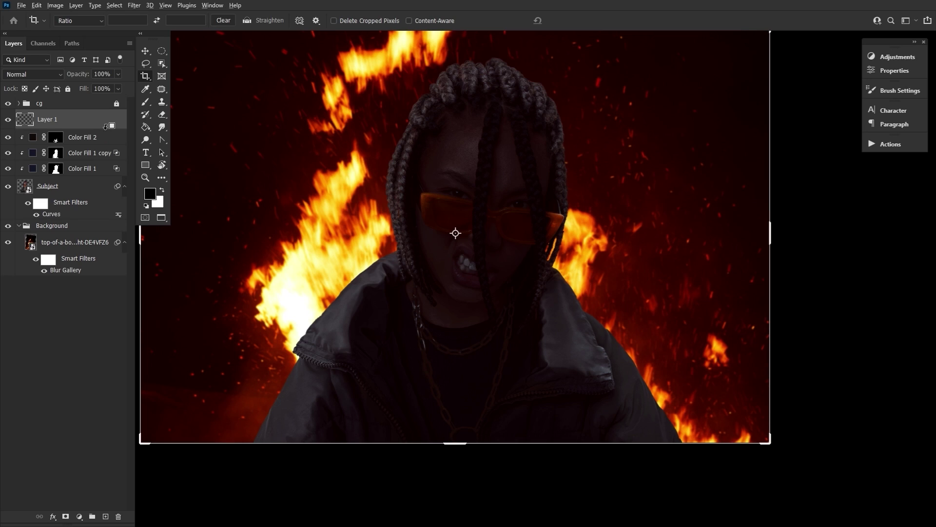
left_click(109, 128, "alt")
left_click(142, 105)
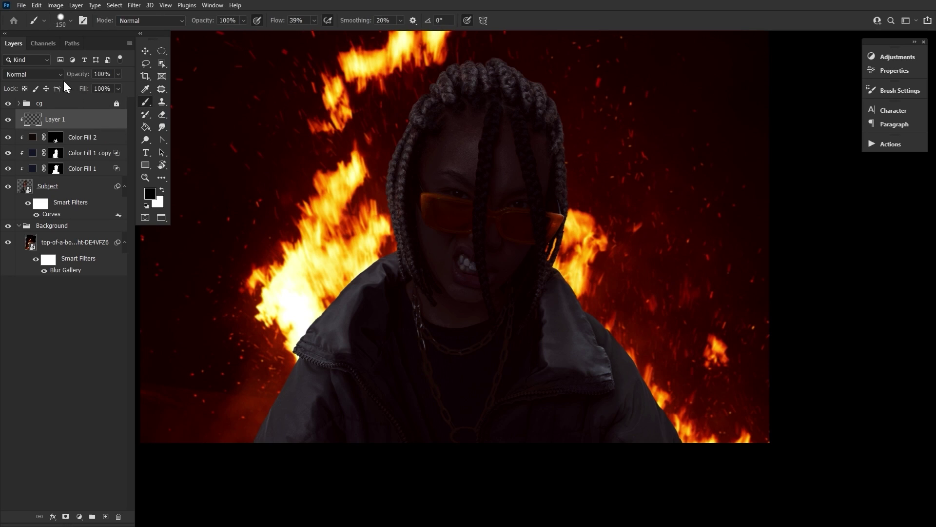
left_click(57, 77)
left_click(32, 205)
left_click_drag(83, 77, 72, 78)
Soften the brush to 0% hardness, enlarge it well beyond 150 px and set its flow to 13%.
left_click(59, 23)
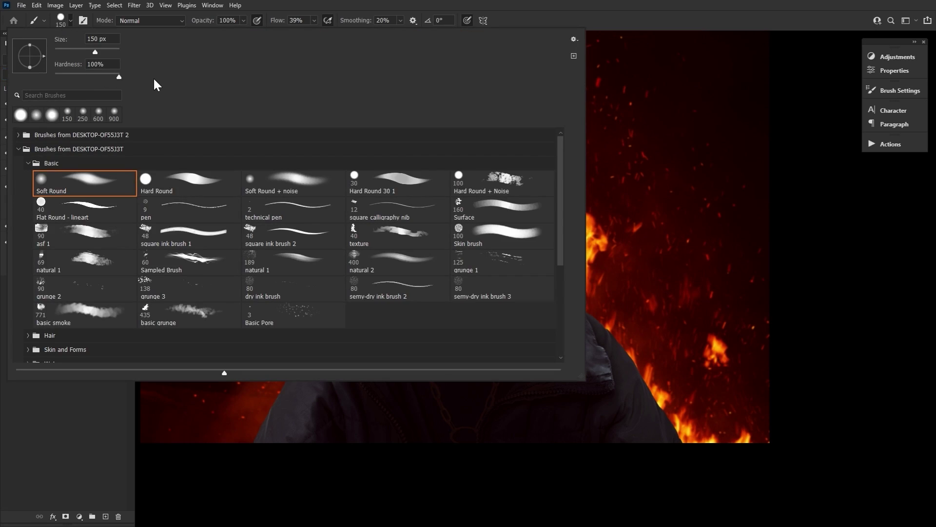
left_click_drag(119, 77, 39, 75)
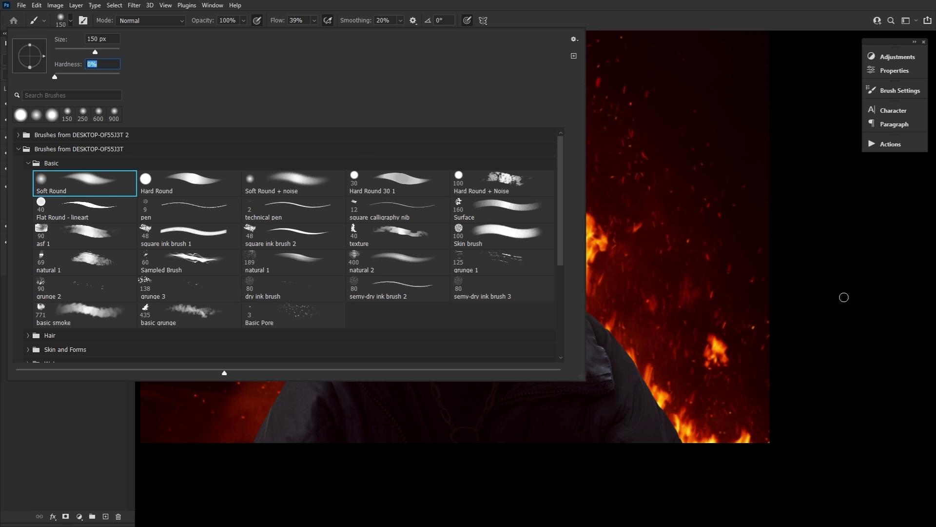
left_click(844, 297)
key("bracketright")
key("bracketright")
key("bracketright")
key("bracketright")
key("bracketright")
key("bracketright")
key("bracketright")
key("bracketright")
key("bracketright")
key("bracketright")
key("bracketright")
key("bracketright")
key("bracketright")
key("bracketright")
key("bracketright")
key("bracketright")
key("bracketright")
key("bracketright")
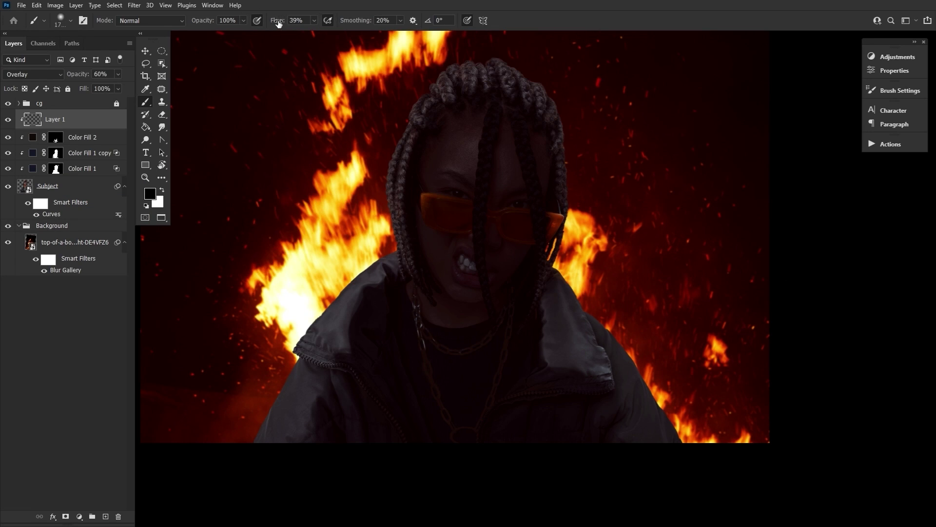
left_click_drag(278, 23, 273, 23)
Set the foreground color to the red-orange e46234.
left_click(150, 194)
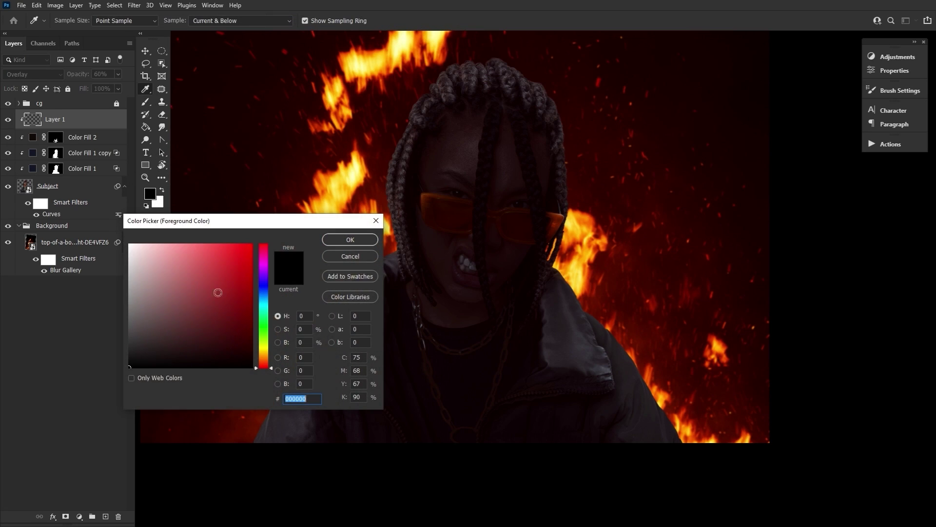
type("e46234")
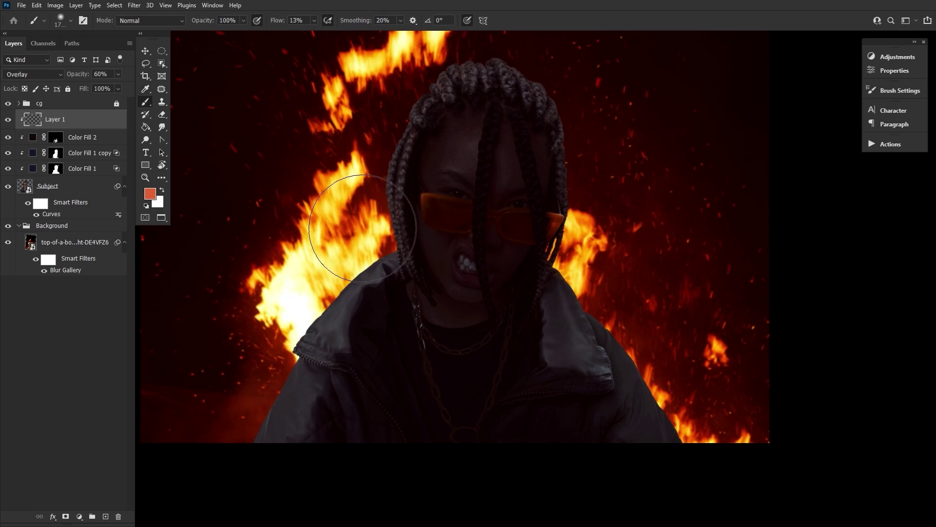
left_click(348, 240)
Paint a red-orange glow over the outer braids around the head on the Overlay layer, reducing the brush size.
left_click_drag(389, 155, 380, 280)
key("[")
key("[")
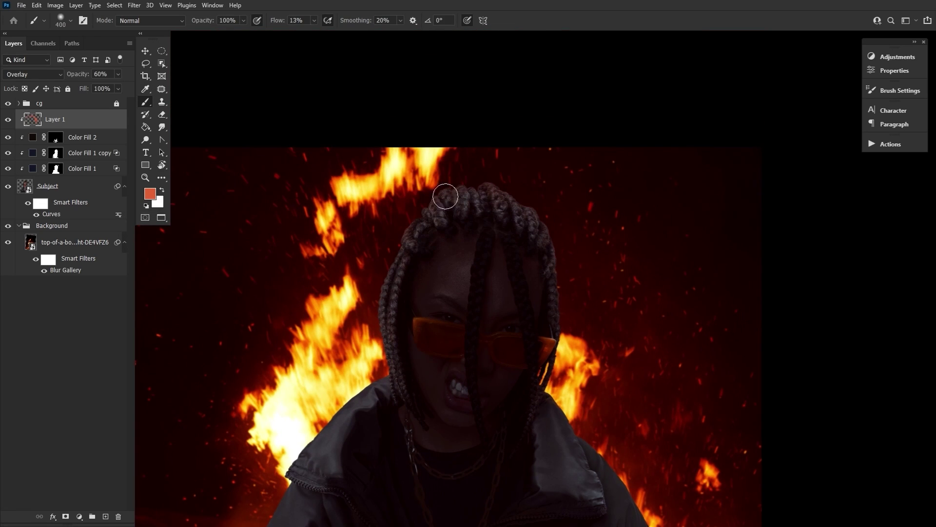
left_click_drag(448, 187, 553, 278)
key("[")
key("[")
key("[")
mouse_move(390, 261)
left_mouse_down()
mouse_move(429, 185)
mouse_move(536, 227)
left_mouse_up()
Paint the red-orange glow on the jacket sleeve and shoulder beside the large flame with an enlarged brush.
key("bracketright")
key("bracketright")
key("bracketright")
key("bracketright")
key("bracketright")
key("bracketright")
key("bracketright")
scroll(321, 470, "down", 3)
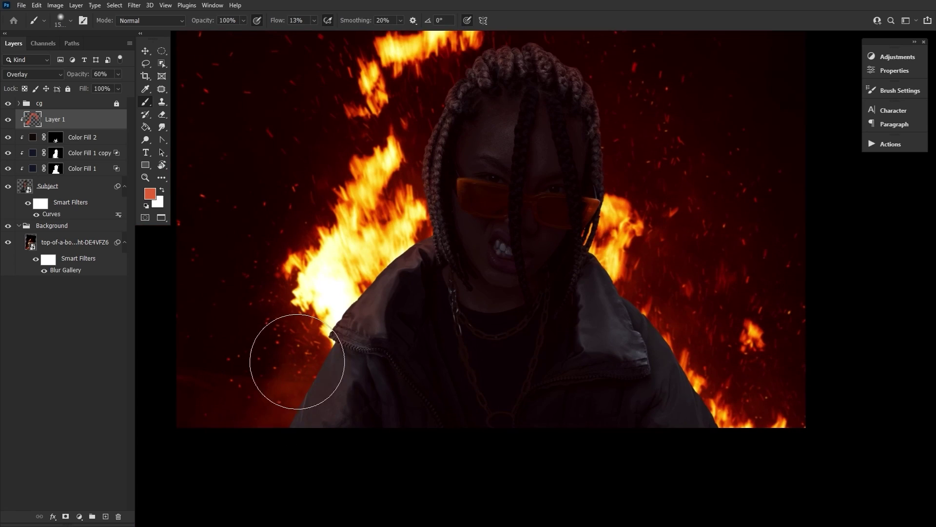
key("bracketleft")
key("bracketleft")
key("bracketleft")
key("bracketleft")
key("bracketleft")
key("bracketleft")
key("bracketleft")
key("bracketright")
key("bracketright")
key("bracketright")
key("bracketright")
key("bracketright")
key("bracketright")
key("bracketright")
left_click_drag(361, 377, 292, 439)
Paint the red-orange glow on the jacket's opposite collar and shoulder beside the smaller flames, adjusting the brush size.
key("bracketright")
left_click_drag(655, 294, 683, 390)
key("bracketleft")
key("bracketleft")
key("bracketleft")
key("bracketleft")
key("bracketleft")
key("bracketleft")
key("bracketright")
key("bracketright")
key("bracketright")
key("bracketright")
key("bracketright")
key("bracketright")
key("bracketright")
left_click_drag(607, 276, 671, 342)
left_click_drag(719, 312, 687, 405)
Build up the red-orange glow on the crown braids and upper figure, varying the brush size between passes.
key("bracketleft")
key("bracketleft")
key("bracketleft")
key("bracketleft")
key("bracketleft")
key("bracketleft")
key("bracketleft")
key("bracketleft")
key("bracketleft")
key("bracketleft")
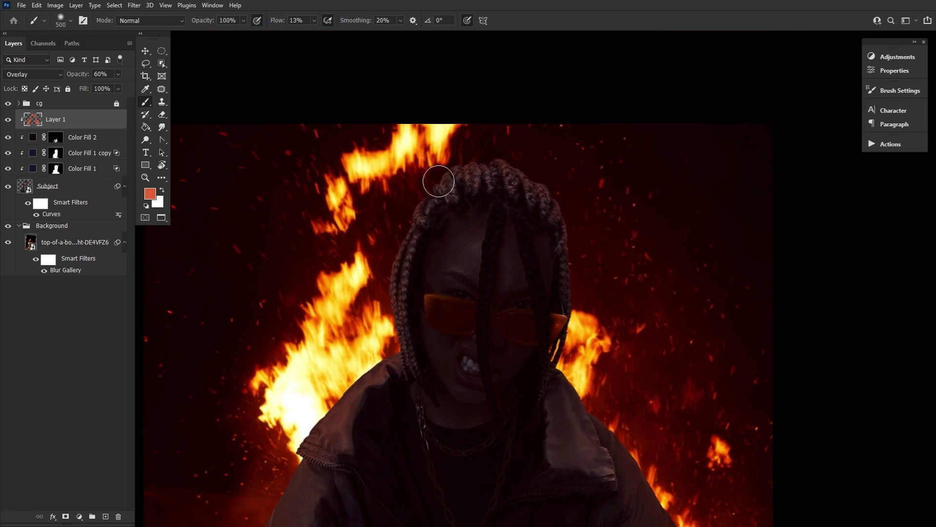
key("bracketright")
key("bracketright")
key("bracketright")
key("bracketright")
key("bracketright")
key("bracketright")
key("bracketright")
key("bracketright")
key("bracketleft")
key("bracketleft")
key("bracketleft")
key("bracketleft")
key("bracketleft")
key("bracketleft")
key("bracketleft")
key("bracketleft")
key("bracketleft")
key("bracketleft")
key("bracketleft")
key("bracketright")
key("bracketright")
key("bracketright")
key("bracketright")
key("bracketright")
key("bracketright")
key("bracketright")
key("bracketright")
Strengthen the red-orange glow on the jacket collar and shoulders with a 900 px brush.
left_click_drag(365, 361, 444, 240)
key("bracketleft")
key("bracketleft")
key("bracketleft")
key("bracketleft")
key("bracketright")
key("bracketright")
key("bracketright")
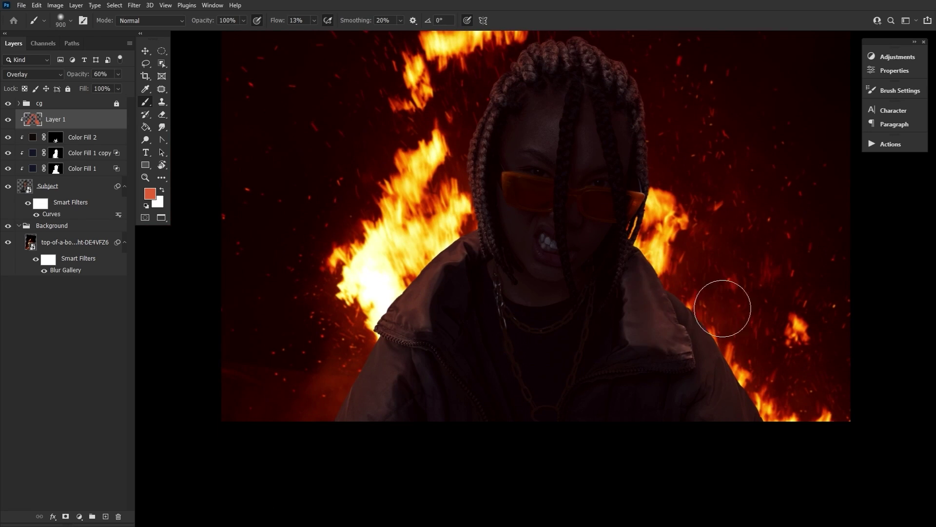
Reinforce the red-orange glow on the braids and the edge of the glasses with a 200 px brush.
key("bracketleft")
key("bracketleft")
key("bracketleft")
key("bracketleft")
key("bracketleft")
key("bracketleft")
key("bracketleft")
key("bracketleft")
key("bracketleft")
left_click_drag(500, 87, 408, 160)
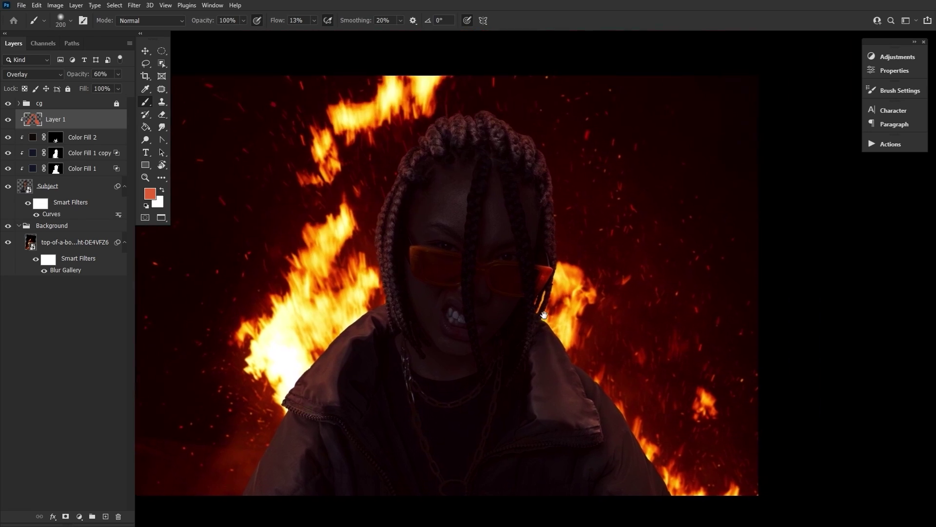
key("bracketright")
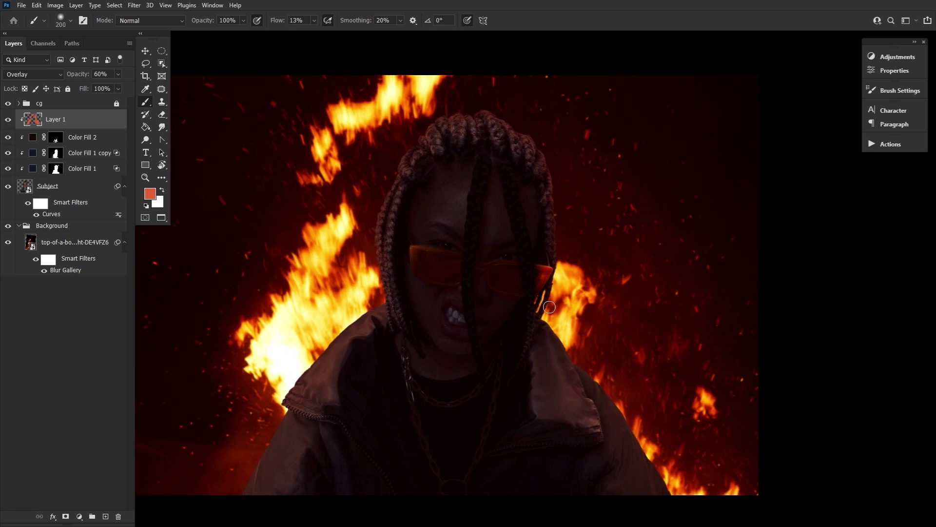
key("ctrl+0")
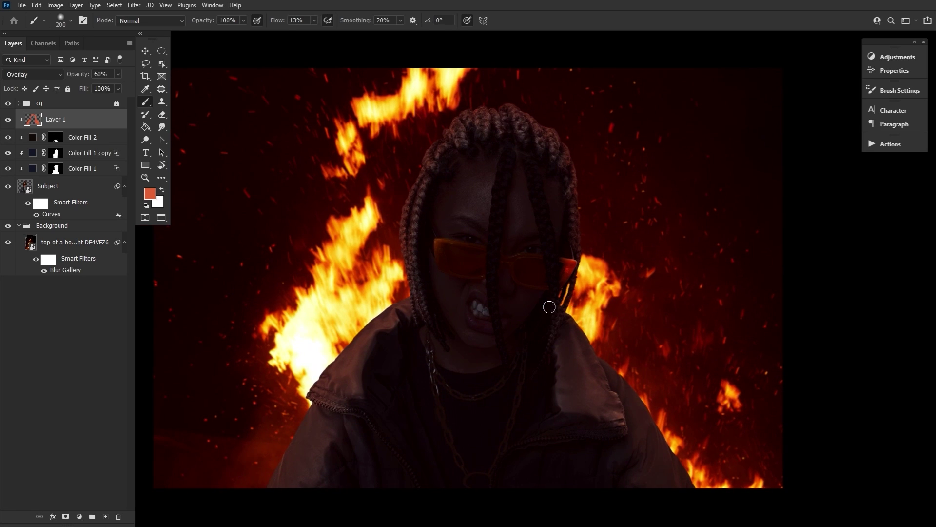
Add another clipped layer above the Overlay glow and set its blend mode to Screen.
left_click(161, 164)
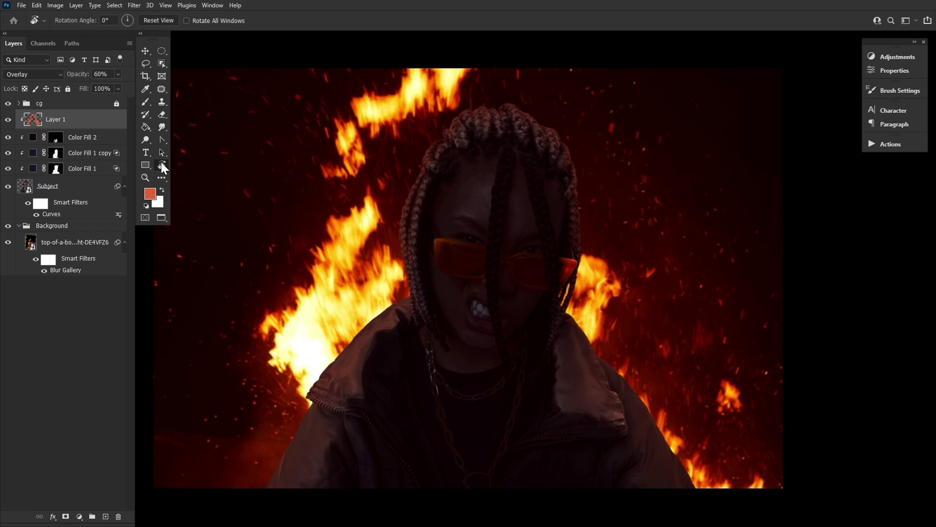
left_click(105, 517)
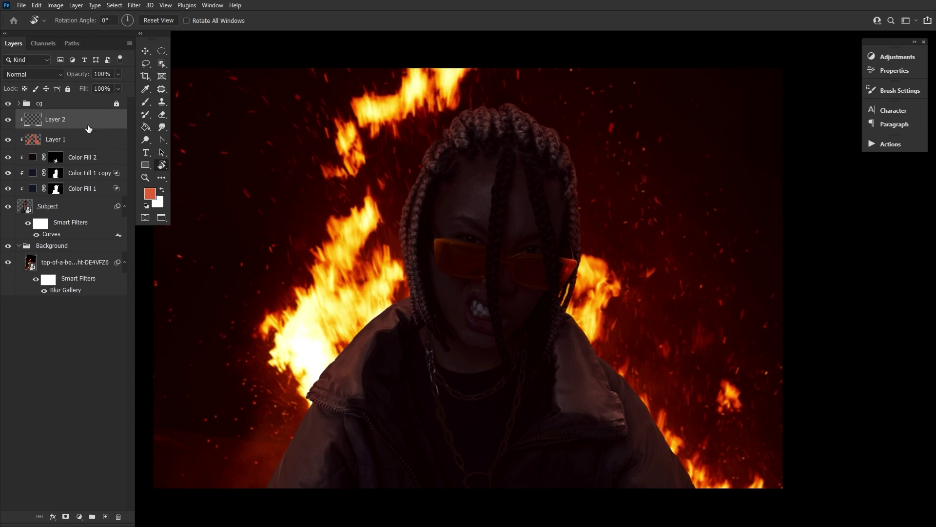
left_click(49, 74)
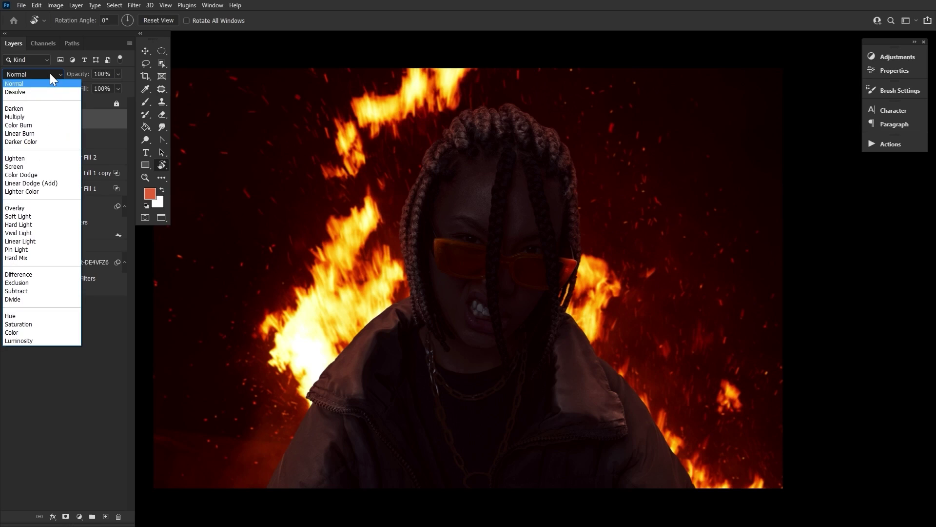
left_click(40, 166)
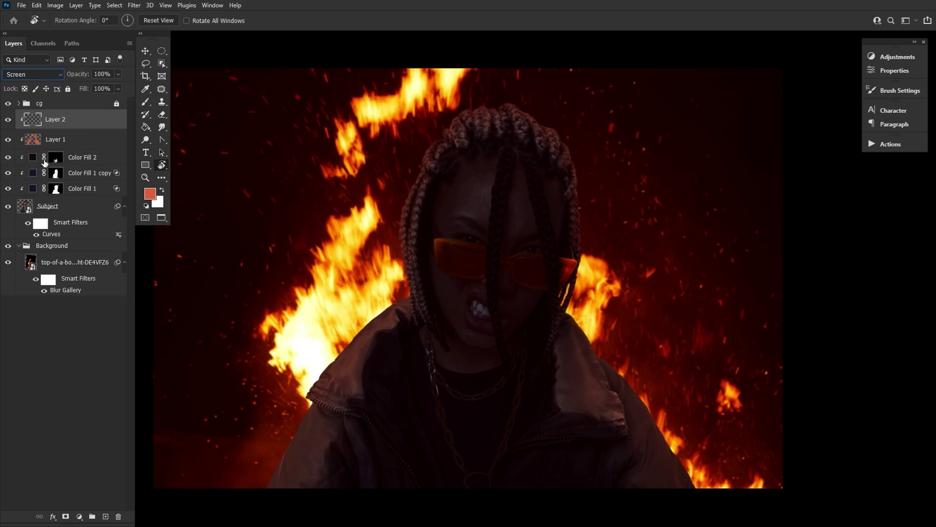
Set up a soft 98 px brush with 0% hardness and 9% flow.
left_click(145, 102)
left_click(65, 21)
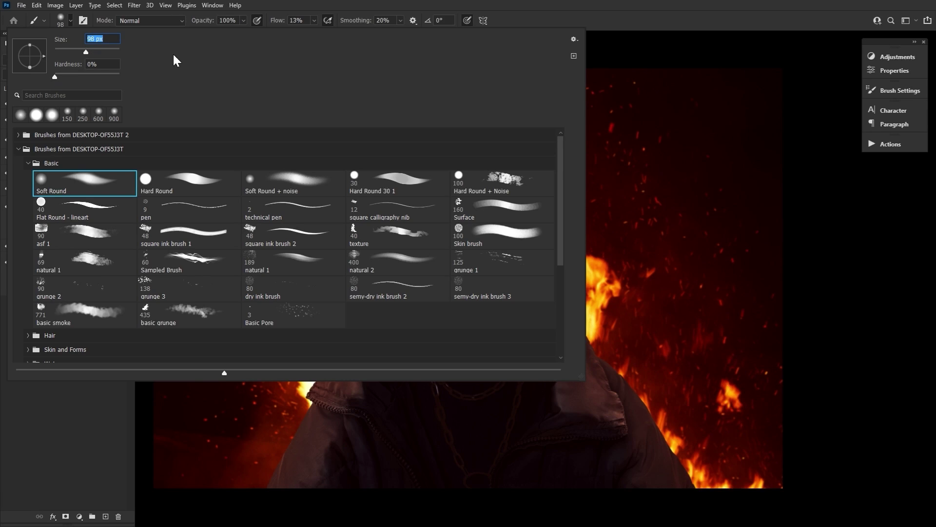
left_click(279, 24)
left_click_drag(283, 23, 281, 23)
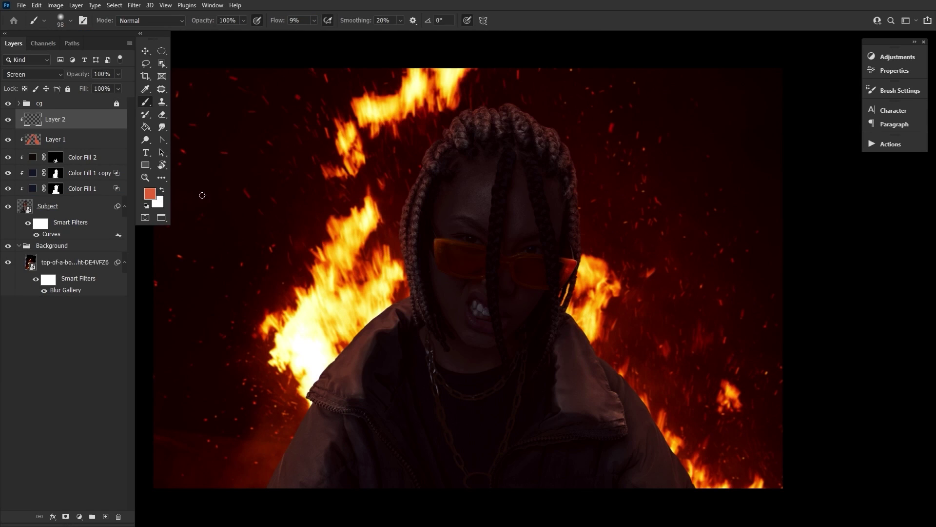
Set the foreground color to the orange e58c17.
left_click(149, 194)
right_click(292, 399)
left_click(215, 304)
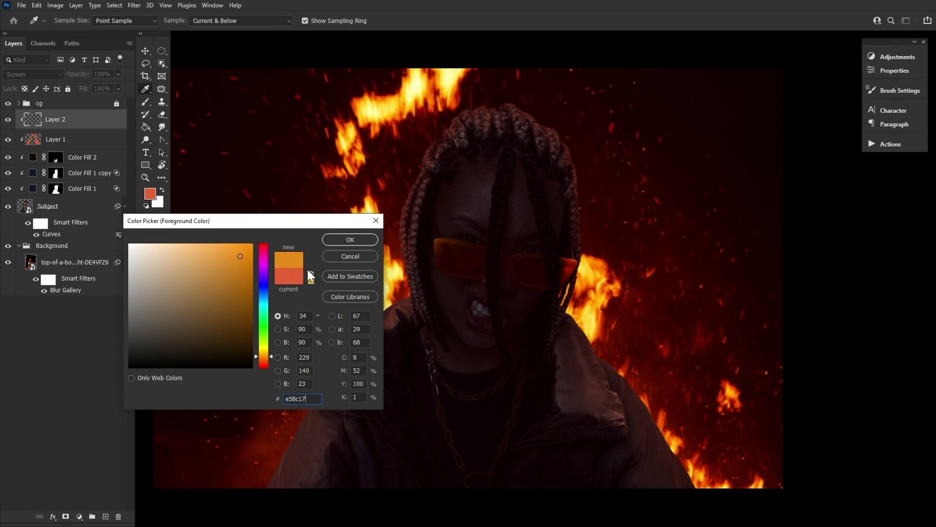
left_click(350, 239)
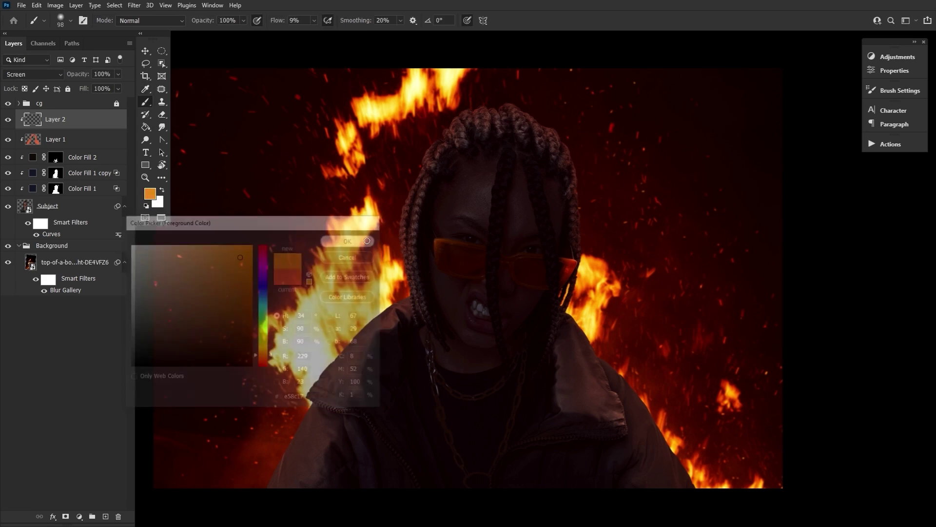
Brush soft orange light onto the jacket shoulder and sleeve edge beside the large flame.
left_click_drag(338, 345, 359, 328)
left_click_drag(298, 453, 278, 498)
key("bracketright")
key("bracketright")
key("bracketright")
Lower the brush flow to 4% and paint a subtle orange glow from the jacket collar up along the braids.
left_click_drag(283, 21, 280, 20)
key("bracketleft")
key("bracketleft")
key("bracketleft")
key("bracketleft")
key("bracketleft")
key("bracketleft")
key("bracketleft")
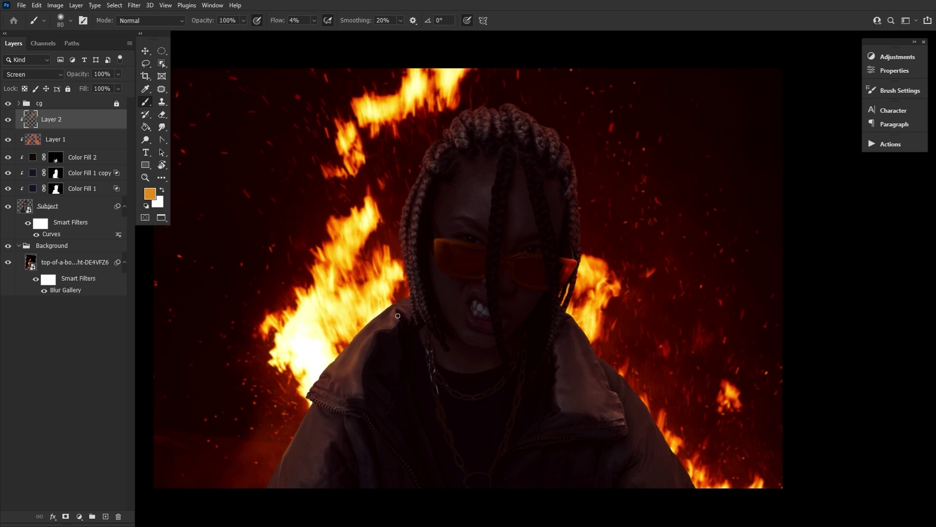
left_click_drag(393, 311, 425, 259)
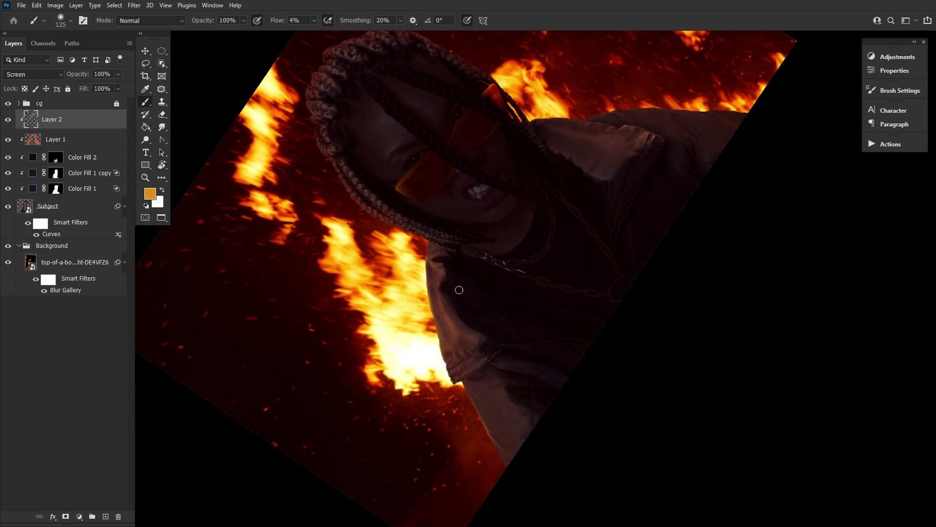
Paint orange rim light along the sleeve edge beneath the large flame with a brush of about 125 px.
left_click_drag(487, 430, 468, 391)
key("bracketright")
key("bracketright")
key("bracketright")
key("bracketright")
key("bracketright")
key("bracketleft")
key("bracketleft")
Paint orange light on the shoulder and sleeve beside the smaller flame, using soft brush sizes including 200 and 600 px.
left_click_drag(609, 171, 495, 369)
left_click_drag(606, 297, 526, 351)
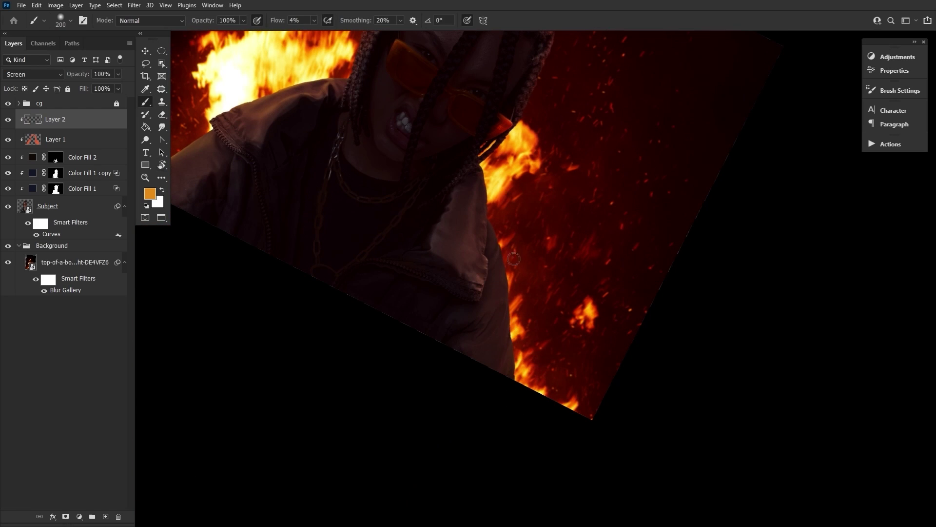
left_click_drag(521, 311, 507, 385)
key("bracketright")
key("bracketleft")
key("bracketleft")
key("bracketleft")
key("bracketleft")
key("bracketleft")
key("bracketleft")
key("bracketleft")
key("bracketleft")
key("bracketleft")
key("bracketleft")
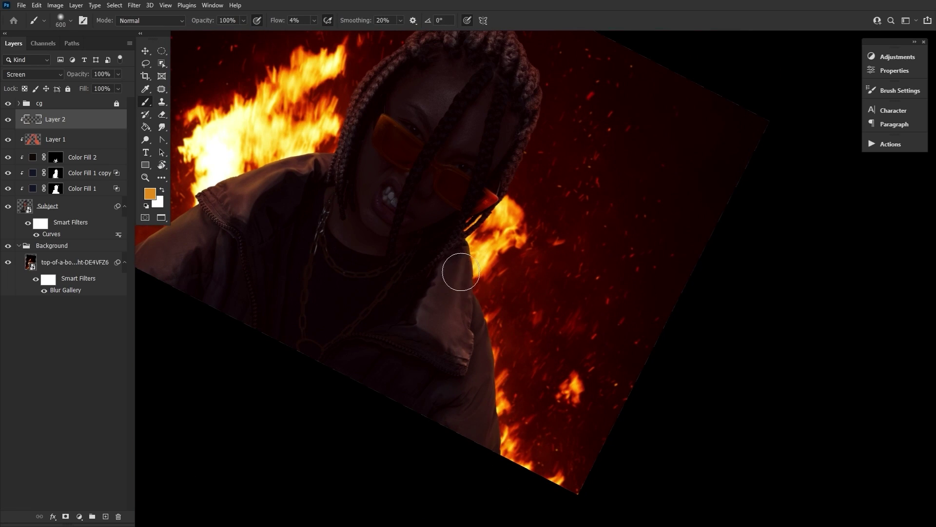
key("bracketleft")
key("bracketleft")
key("bracketleft")
key("bracketleft")
key("bracketleft")
key("bracketleft")
key("bracketleft")
key("bracketleft")
Add orange glow along the outer braids facing the large flame with a 150 px brush.
key("bracketright")
key("bracketright")
key("bracketright")
key("bracketright")
key("bracketright")
key("bracketright")
key("bracketright")
key("bracketright")
key("bracketright")
key("bracketright")
scroll(440, 247, "up", 5)
key("bracketleft")
key("bracketleft")
key("bracketleft")
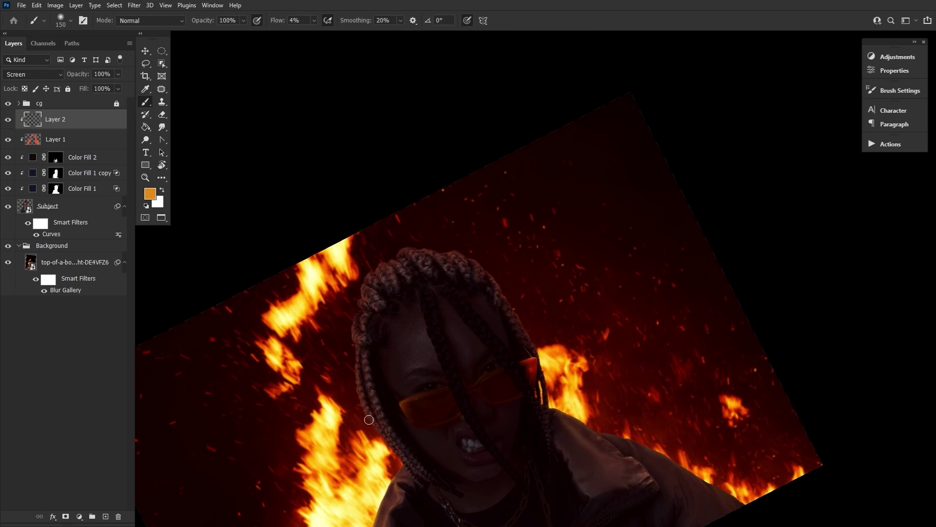
Build up the orange rim light on the jacket and braids, using soft brush sizes including 125 and 90 px.
scroll(365, 358, "down", 5)
key("bracketright")
key("bracketright")
key("bracketright")
key("bracketright")
key("bracketright")
key("bracketright")
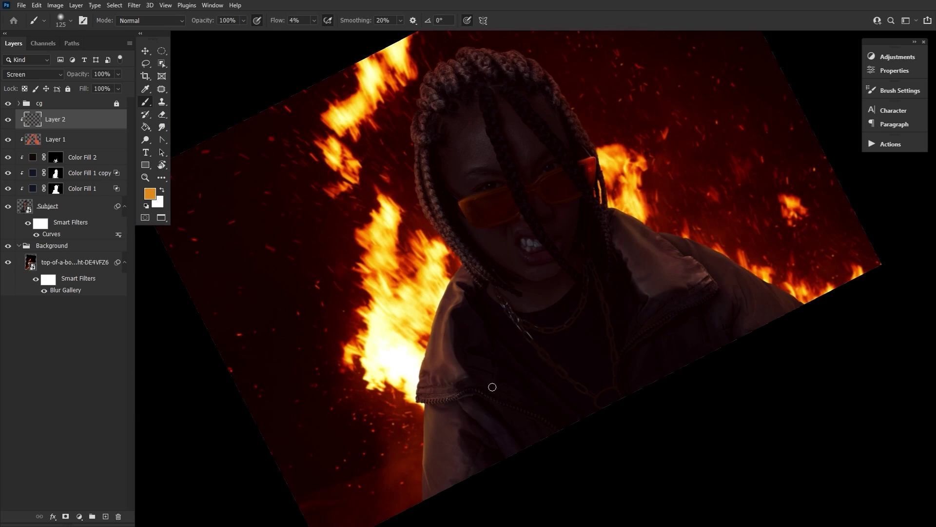
key("bracketright")
key("bracketright")
key("bracketright")
key("bracketright")
key("bracketright")
key("bracketright")
key("bracketright")
key("bracketright")
key("bracketright")
key("bracketright")
scroll(476, 296, "up", 3)
key("bracketleft")
key("bracketleft")
key("bracketleft")
key("bracketleft")
key("bracketleft")
key("bracketleft")
key("bracketleft")
key("bracketleft")
key("bracketleft")
key("bracketleft")
key("bracketleft")
key("bracketleft")
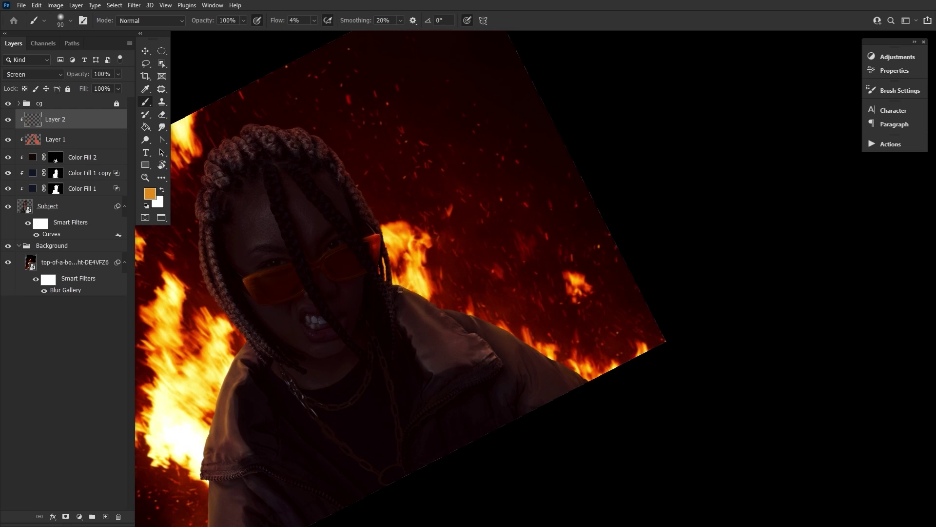
Brush a broader orange glow onto the jacket shoulder beside the large flame with a 250 px brush.
scroll(403, 286, "up", 2)
key("bracketright")
key("bracketright")
key("bracketright")
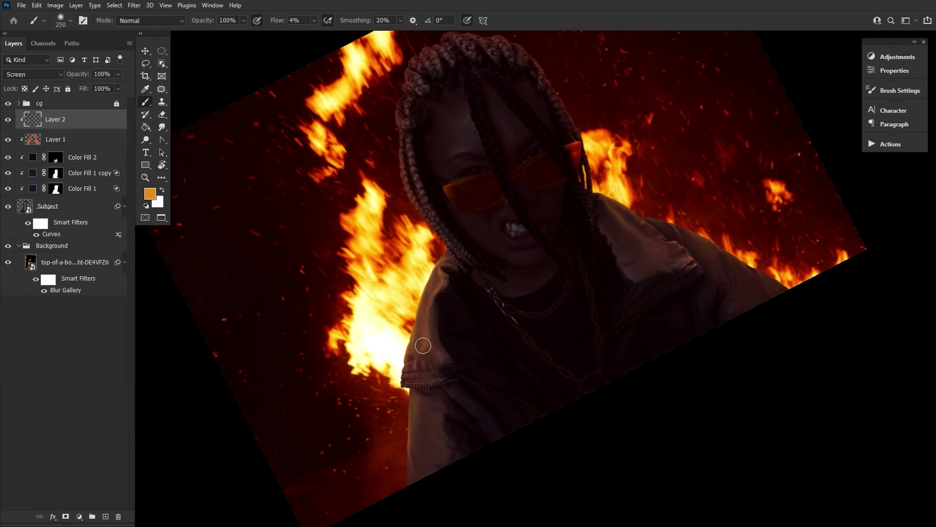
key("bracketright")
key("bracketright")
key("bracketright")
key("bracketright")
key("bracketright")
key("bracketright")
key("bracketright")
key("bracketright")
key("bracketright")
key("bracketright")
key("bracketright")
key("bracketright")
Rotate the canvas and paint orange highlights on the jacket collar beside the smaller flame with a 175 px brush.
scroll(391, 310, "up", 3)
key("bracketleft")
key("bracketleft")
key("bracketleft")
key("bracketleft")
key("bracketleft")
key("bracketleft")
key("bracketleft")
key("bracketleft")
key("r")
left_click_drag(651, 316, 517, 415)
left_click_drag(507, 419, 385, 337)
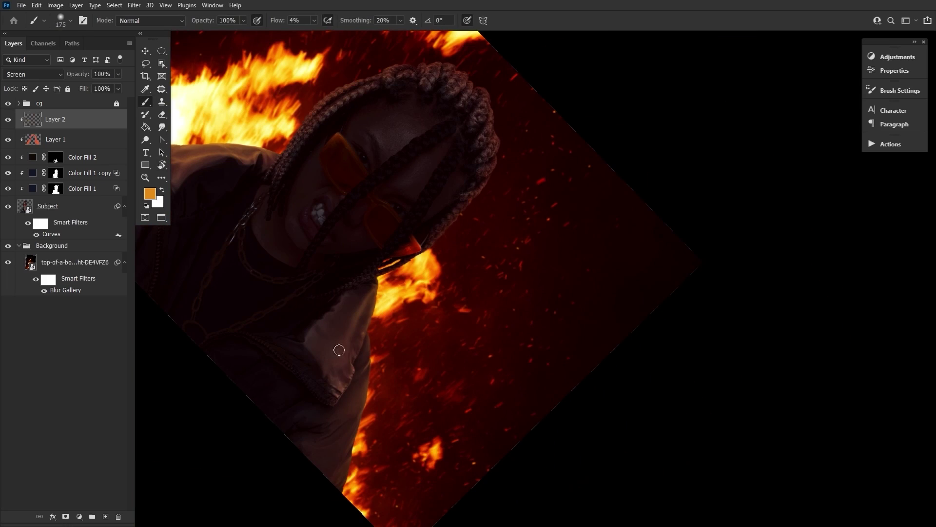
Spread a soft orange glow over the sleeve edge near the smaller flame at 600 px and return the canvas upright.
key("bracketright")
key("bracketright")
key("bracketright")
key("bracketright")
key("bracketright")
key("bracketright")
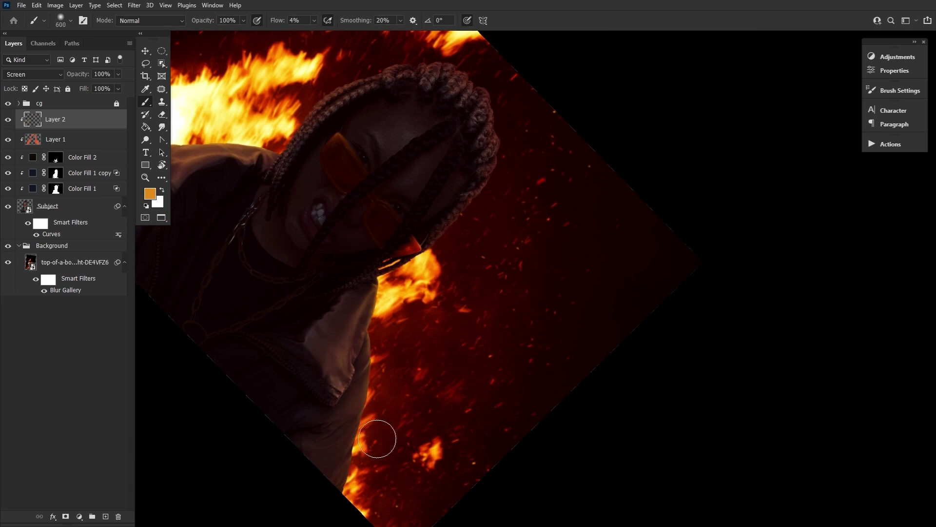
left_click_drag(472, 353, 559, 282)
key("r")
key("Escape")
key("b")
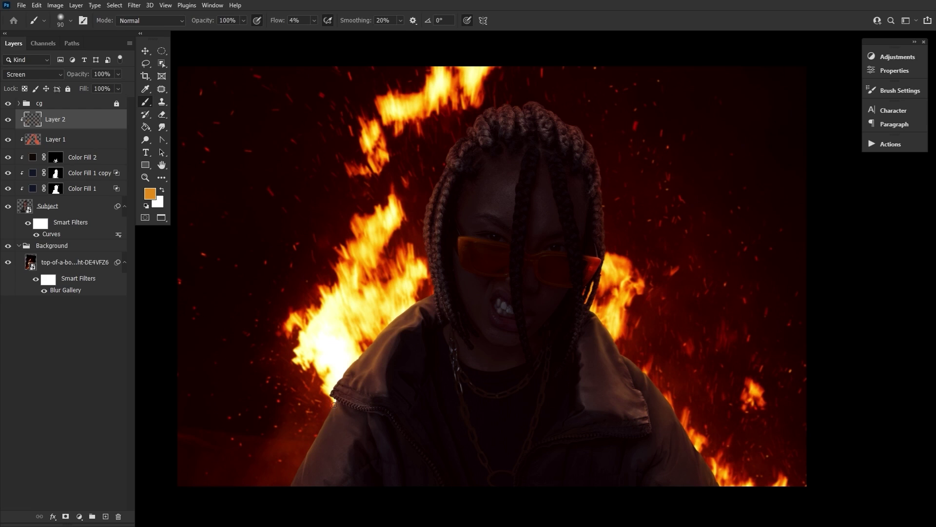
Reduce the brush to 50 px and finish the fine orange edge highlights on the figure.
key("bracketleft")
key("bracketleft")
key("bracketleft")
key("bracketleft")
key("bracketleft")
key("bracketleft")
key("bracketleft")
key("bracketleft")
key("bracketleft")
key("bracketleft")
key("bracketleft")
key("bracketleft")
left_click(162, 165)
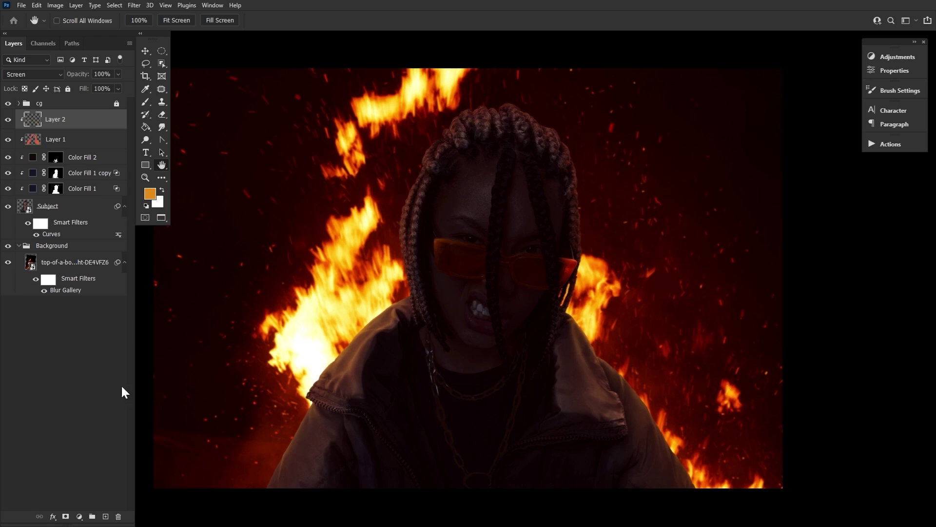
Add another clipped layer above the Screen glow and set its blend mode to Lighter Color.
left_click(105, 515)
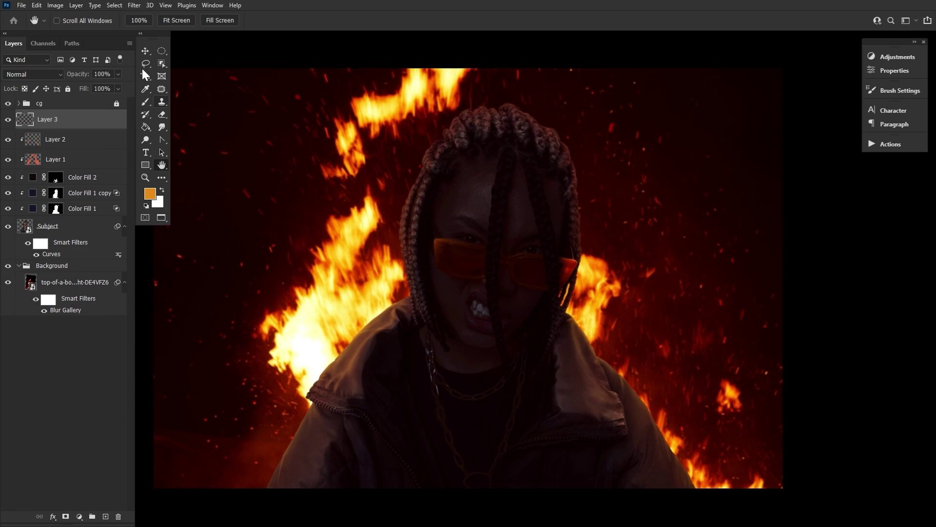
left_click(91, 125, "alt")
left_click(49, 75)
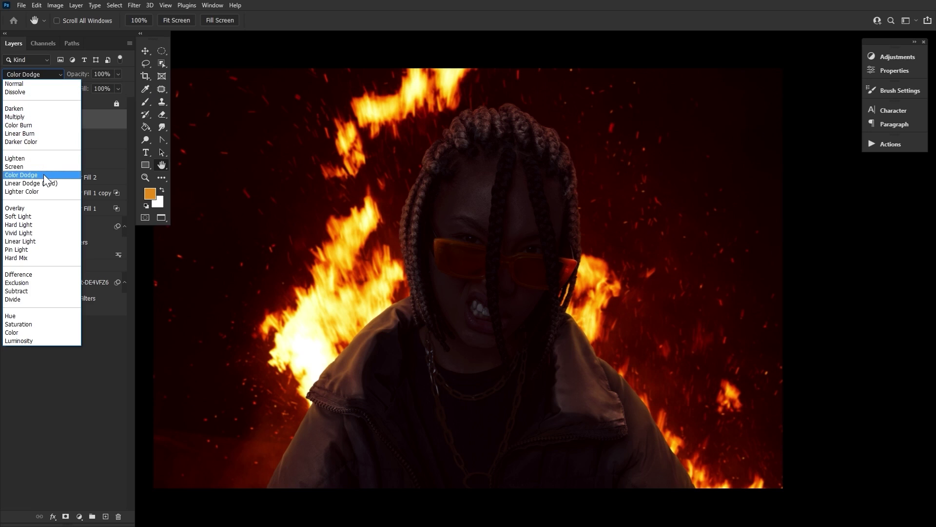
left_click(46, 191)
Set the foreground color to the red-orange e46234.
left_click(150, 194)
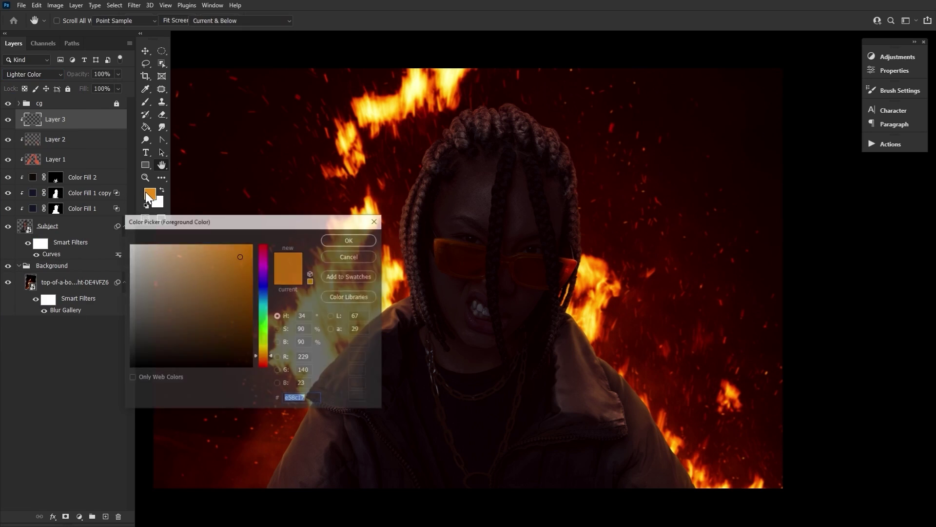
right_click(301, 398)
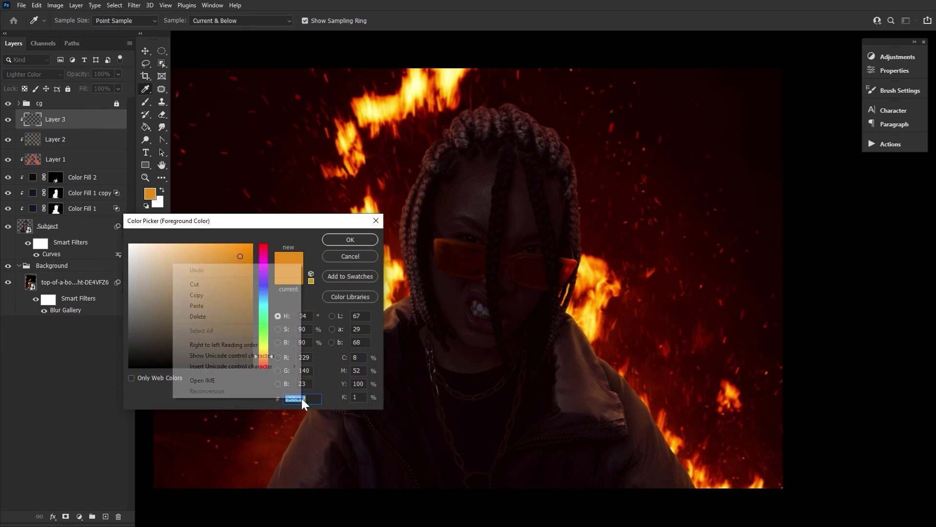
left_click(232, 306)
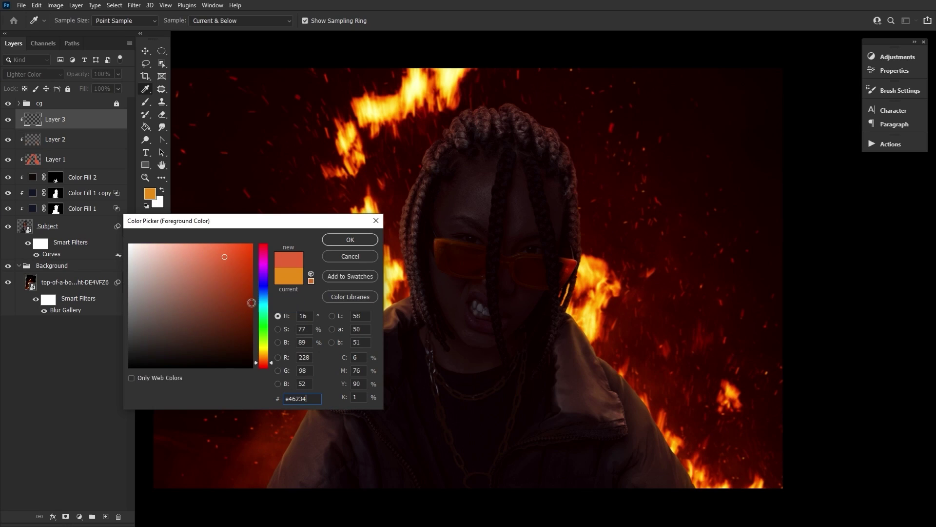
left_click(349, 239)
key("h")
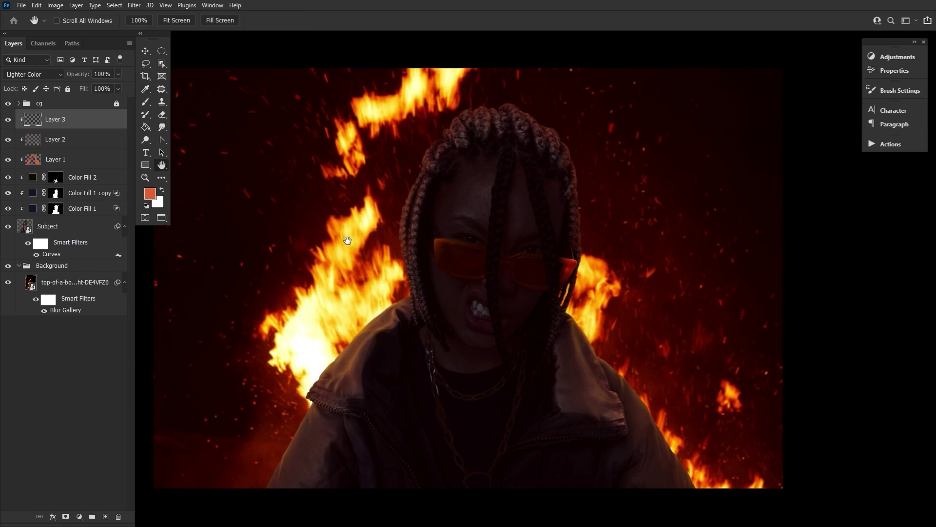
Paint red-orange light with the Brush at 4% flow along the outer braids and the jacket shoulder beside the large flame.
left_click(146, 102)
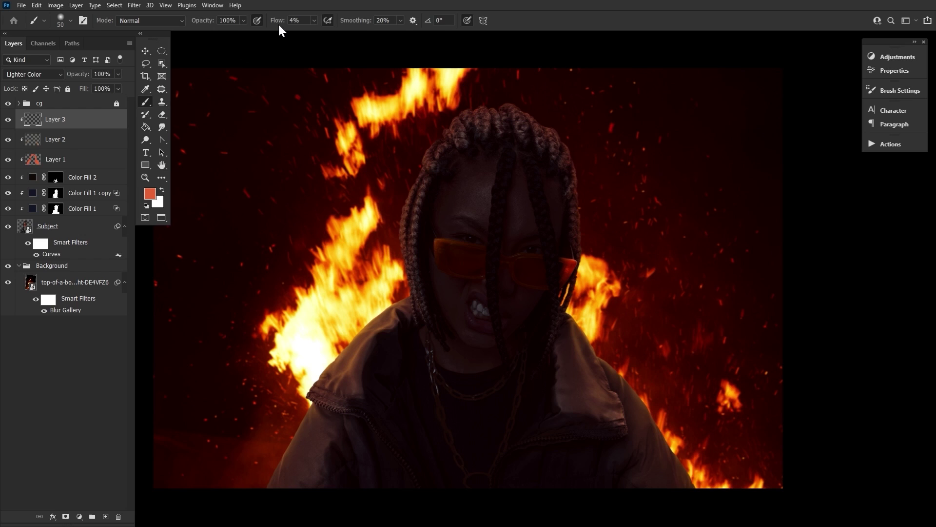
left_click_drag(350, 138, 316, 232)
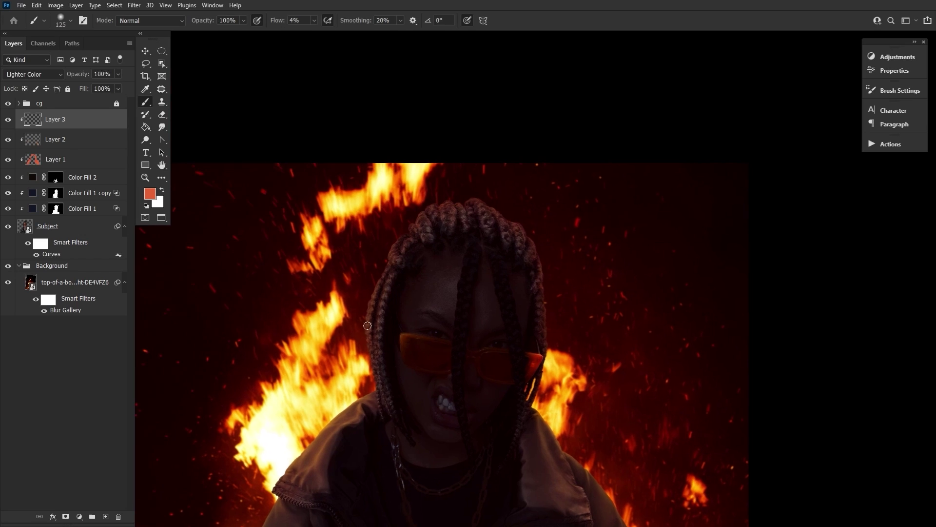
key("[")
mouse_move(372, 319)
left_mouse_down()
mouse_move(409, 229)
mouse_move(492, 209)
mouse_move(531, 257)
left_mouse_up()
left_click_drag(395, 432, 478, 328)
Brush red-orange light at 100 px onto the jacket collar tip and upper sleeve next to the large flame.
key("r")
left_click_drag(478, 327, 502, 315)
left_click_drag(448, 374, 447, 336)
key("]")
key("]")
key("bracketright")
key("bracketright")
key("bracketright")
key("bracketright")
key("bracketright")
key("bracketright")
key("bracketright")
key("bracketright")
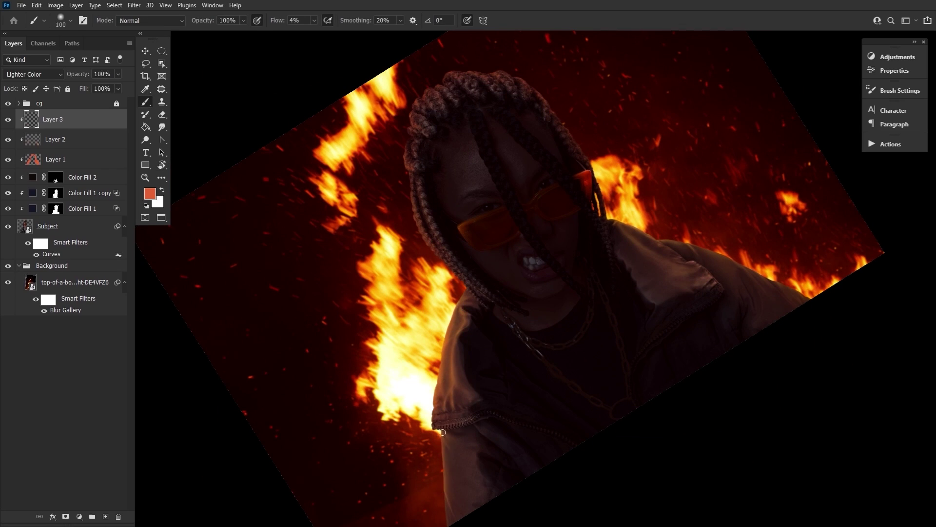
Enlarge the brush to 125 px and add red-orange light to the jacket edge facing the smaller flame.
key("r")
left_click_drag(444, 451, 532, 459)
key("bracketleft")
key("bracketleft")
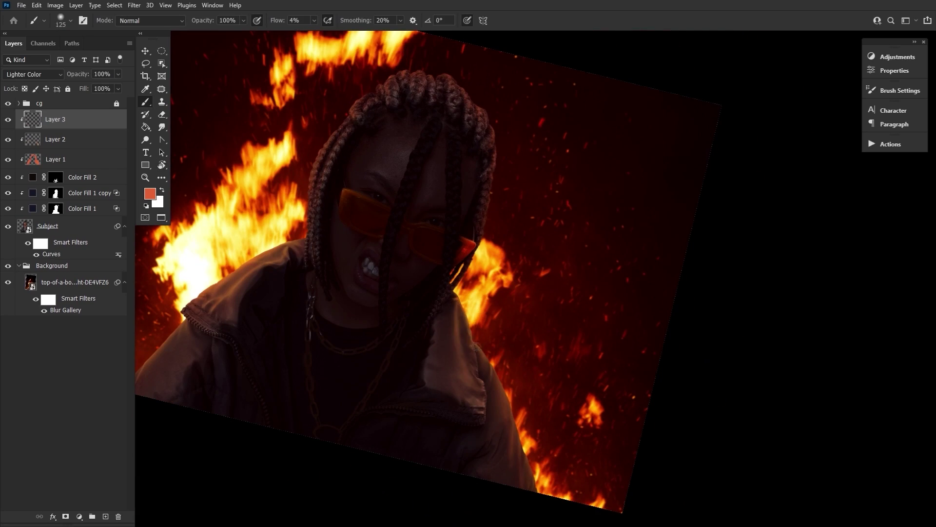
key("bracketleft")
key("bracketleft")
key("bracketleft")
key("bracketleft")
key("bracketleft")
key("bracketleft")
key("bracketleft")
key("bracketleft")
key("bracketleft")
Refine the red-orange light on the jacket and braid edges, working from a 100 px brush down to 40 px.
key("r")
mouse_move(467, 365)
left_mouse_down()
mouse_move(411, 342)
mouse_move(478, 280)
left_mouse_up()
key("bracketright")
key("bracketright")
key("bracketright")
key("r")
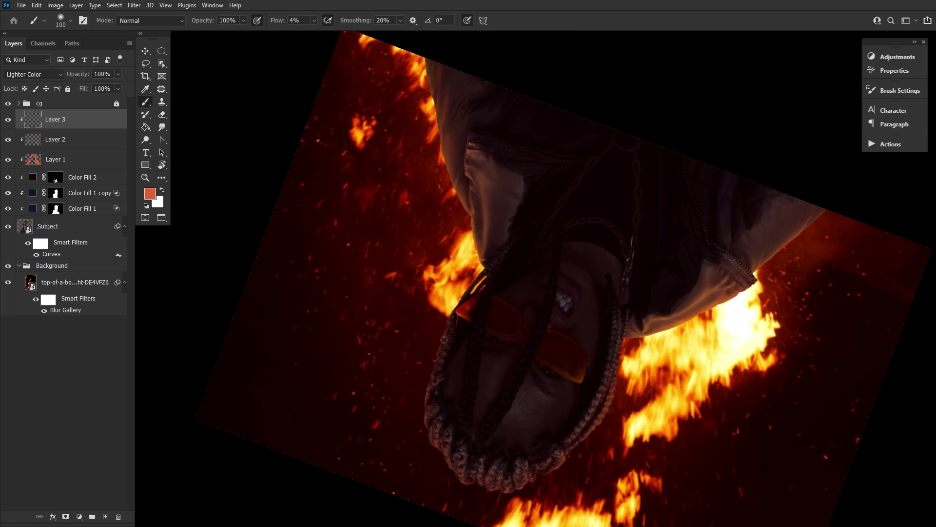
key("space")
left_click_drag(433, 454, 401, 383)
key("bracketleft")
key("bracketleft")
key("bracketleft")
key("bracketleft")
key("bracketleft")
key("bracketleft")
key("bracketleft")
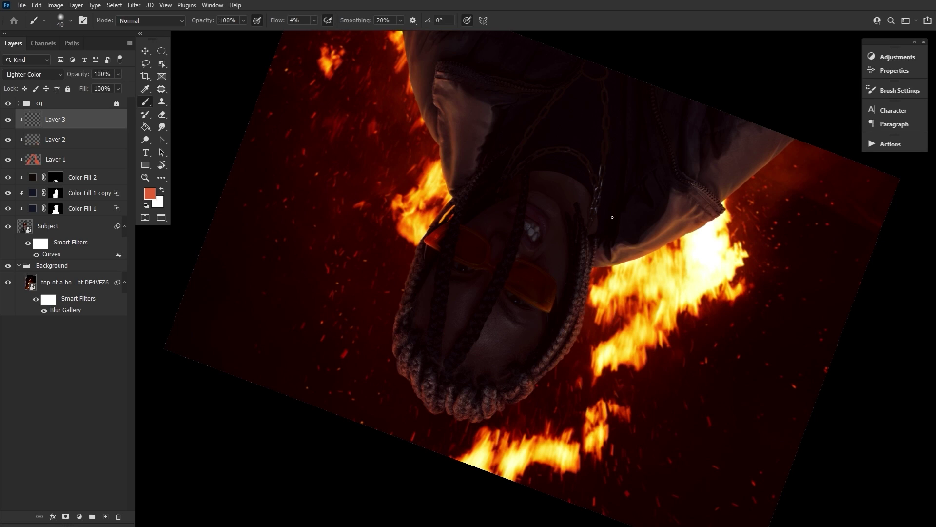
Reduce the brush to 25 px and paint fine red-orange highlights on the braids beside the large flame.
key("r")
left_click_drag(614, 263, 342, 244)
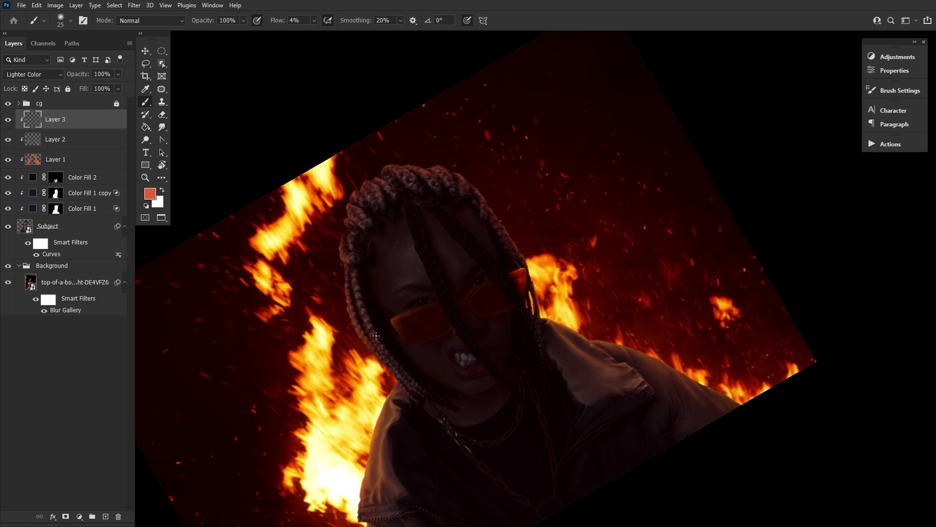
key("bracketright")
key("bracketright")
key("bracketright")
key("bracketright")
key("bracketright")
key("bracketright")
key("bracketright")
key("bracketright")
key("bracketright")
key("bracketright")
key("bracketright")
key("bracketright")
key("bracketright")
key("bracketright")
key("bracketright")
key("bracketright")
key("bracketright")
key("bracketright")
Paint red-orange light at 60 px along the jacket shoulder, zippered collar edge and sleeve below the large flame.
key("space")
left_click_drag(389, 398, 394, 302)
key("space")
left_click_drag(371, 510, 382, 397)
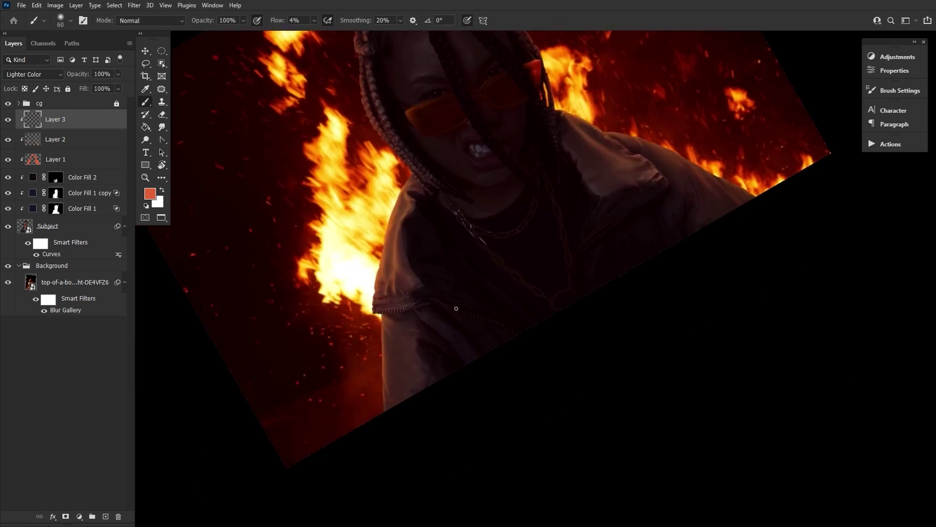
left_click_drag(585, 156, 419, 396)
Continue the red-orange rim light along the jacket edge on the smaller flame's side, adjusting the brush size to the area.
key("r")
mouse_move(571, 446)
left_mouse_down()
mouse_move(420, 406)
mouse_move(543, 387)
left_mouse_up()
key("bracketright")
key("bracketright")
key("bracketleft")
key("bracketleft")
key("bracketleft")
key("r")
key("bracketleft")
key("bracketleft")
key("bracketleft")
key("bracketleft")
key("bracketleft")
key("bracketleft")
key("bracketleft")
key("bracketleft")
Lower the brush flow to 1% and softly blend red-orange light into the jacket collar and sleeve near the smaller flame.
key("0")
key("1")
key("r")
left_click_drag(501, 340, 536, 348)
key("bracketright")
key("bracketright")
key("bracketright")
key("bracketright")
key("bracketright")
key("bracketright")
key("bracketright")
key("bracketright")
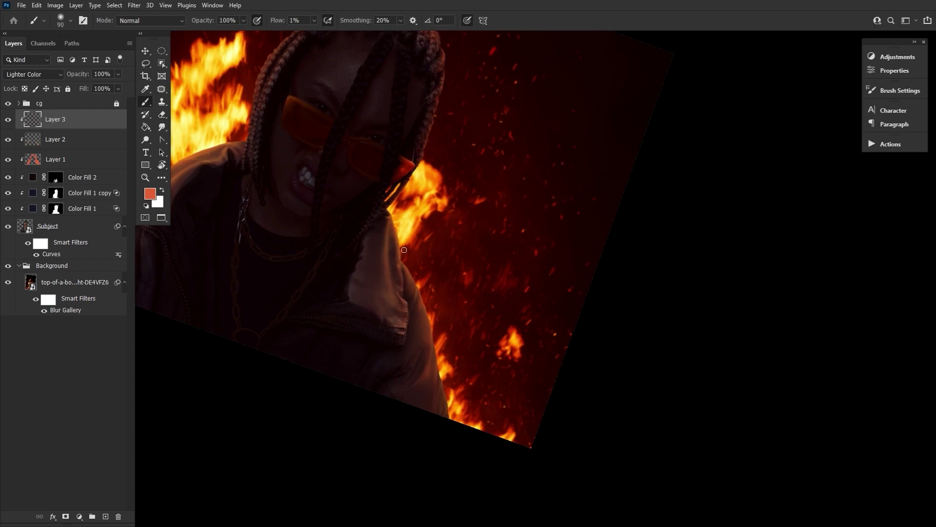
key("bracketleft")
key("bracketleft")
key("bracketleft")
key("bracketleft")
key("bracketleft")
key("bracketleft")
key("bracketleft")
key("bracketleft")
key("bracketleft")
Select the Screen layer and build up faint red-orange glow along the jacket edges at 1% flow with brushes between 60 and 125 px.
key("alt+bracketleft")
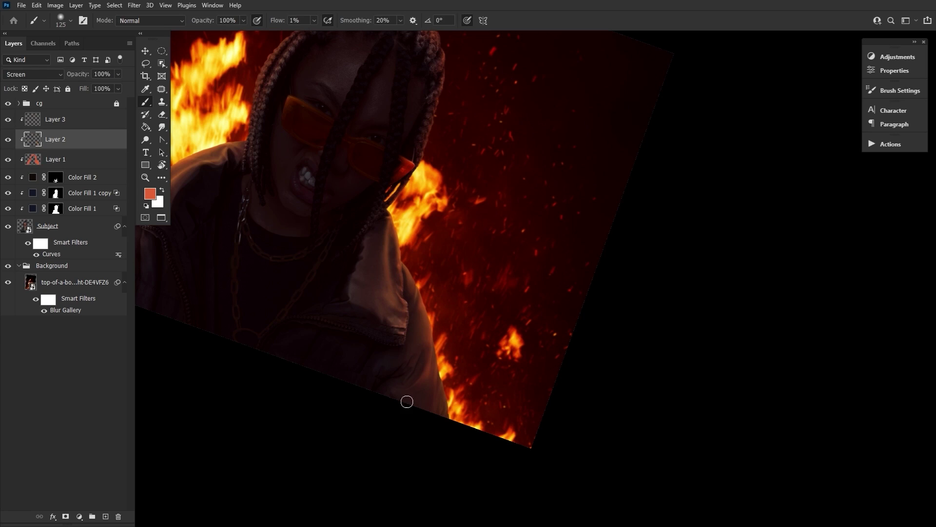
key("Escape")
key("space")
mouse_move(292, 217)
left_mouse_down()
mouse_move(424, 241)
mouse_move(497, 285)
left_mouse_up()
key("bracketleft")
key("bracketleft")
key("bracketleft")
key("bracketleft")
key("bracketleft")
key("bracketleft")
key("bracketleft")
key("bracketright")
key("bracketright")
key("bracketright")
key("bracketright")
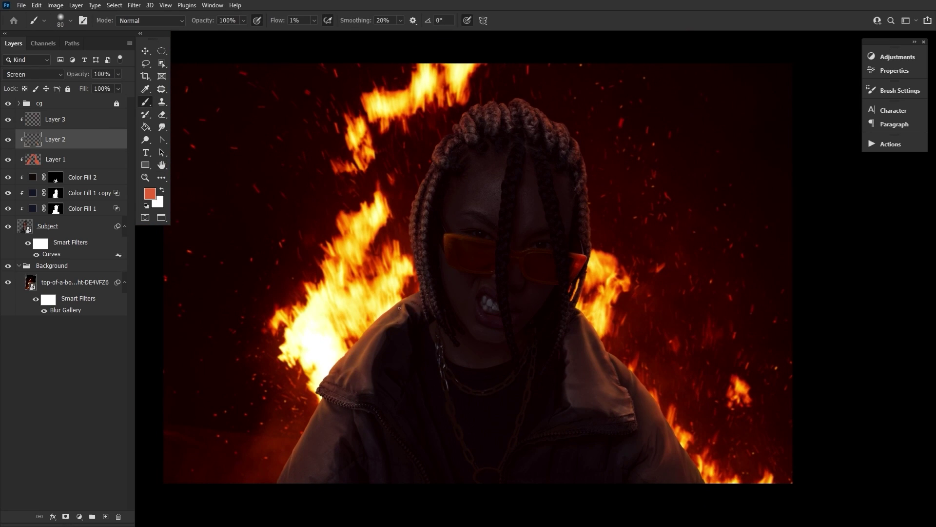
key("bracketright")
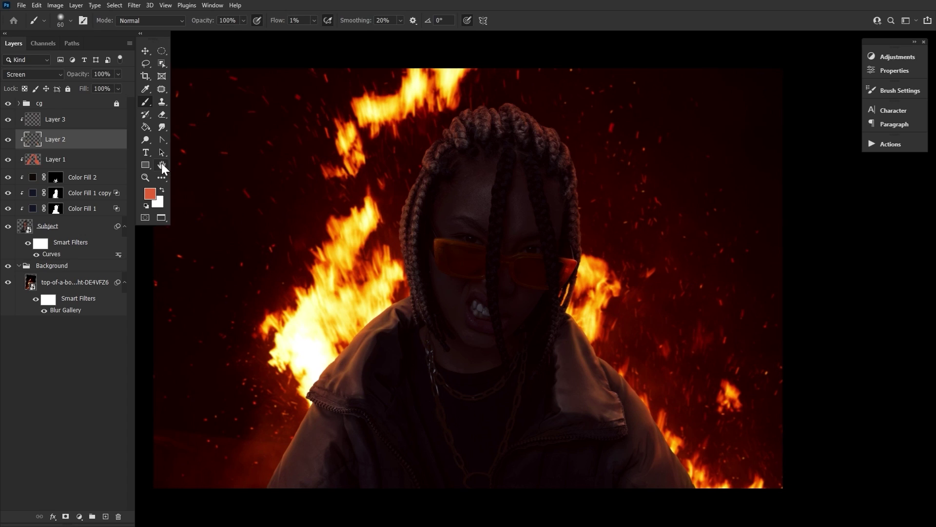
Add a new clipped layer above the Lighter Color layer and set its blend mode to Color Dodge.
left_click(106, 516)
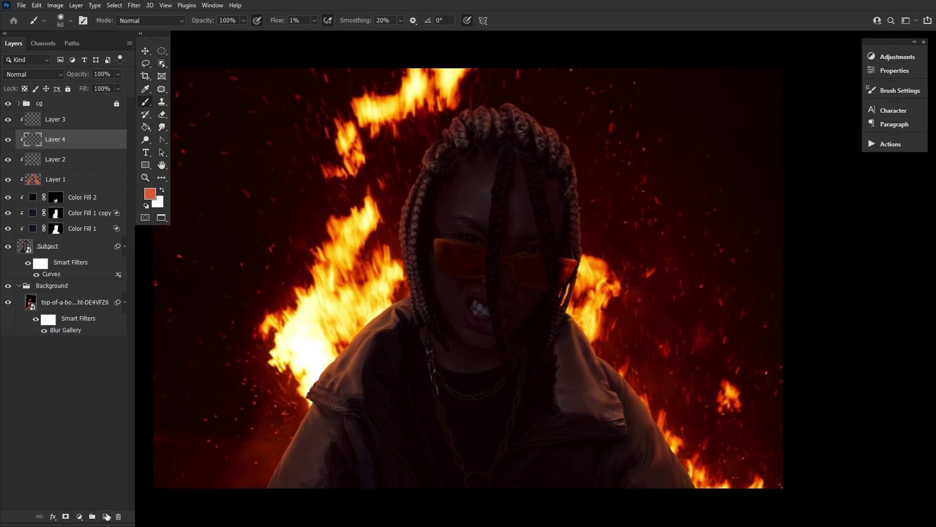
left_click_drag(89, 142, 79, 116)
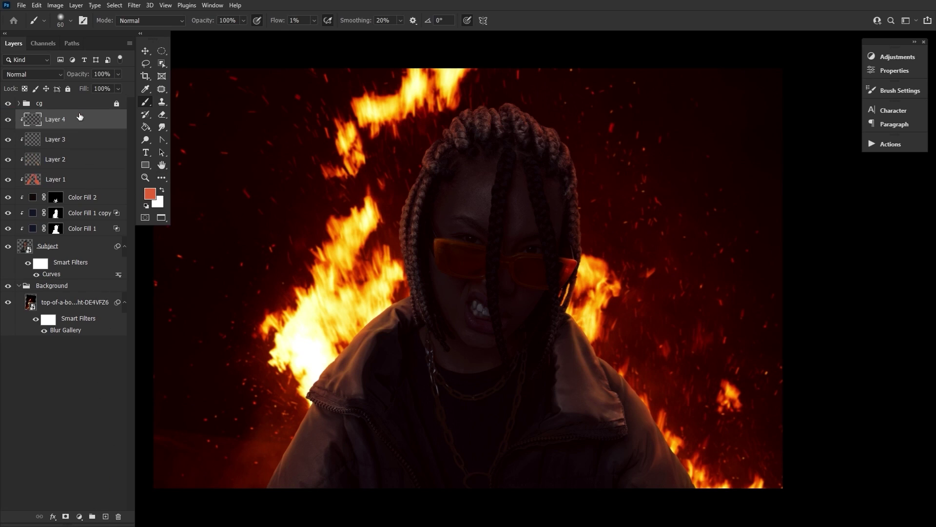
left_click(43, 74)
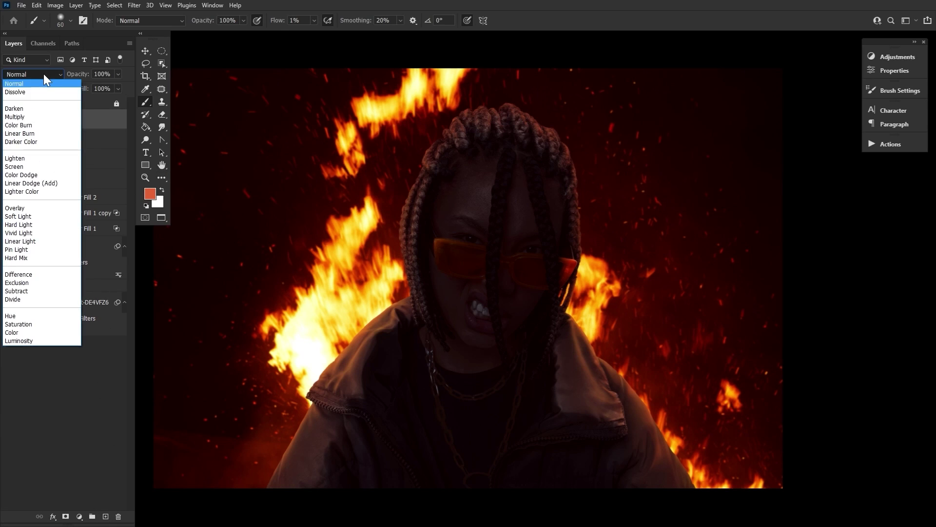
left_click(51, 175)
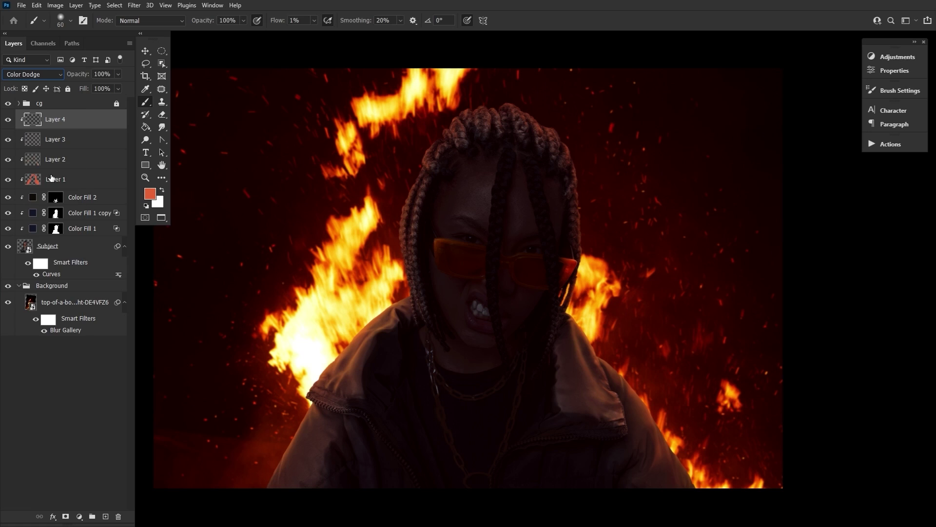
Set the Color Dodge layer's Blend If range so the underlying layer's shadows fade in between 50 and 128.
double_click(121, 122)
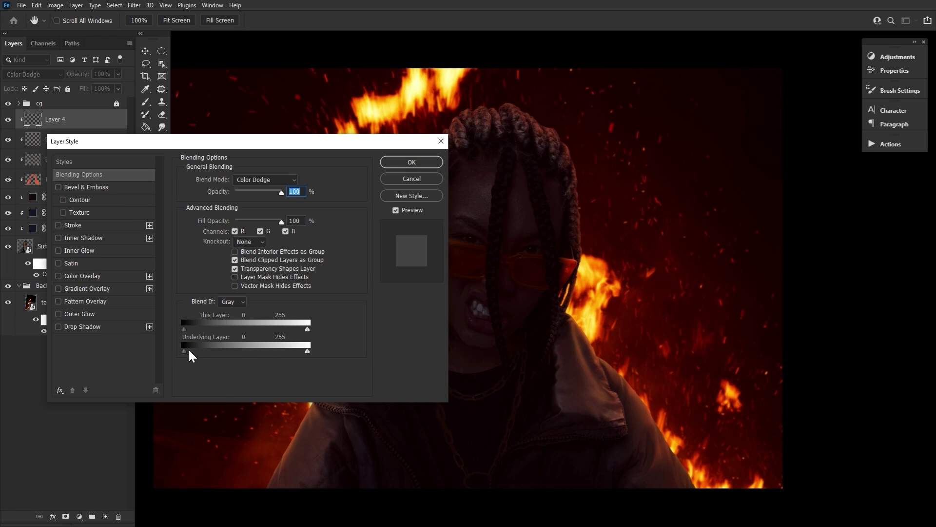
left_click_drag(188, 350, 235, 351)
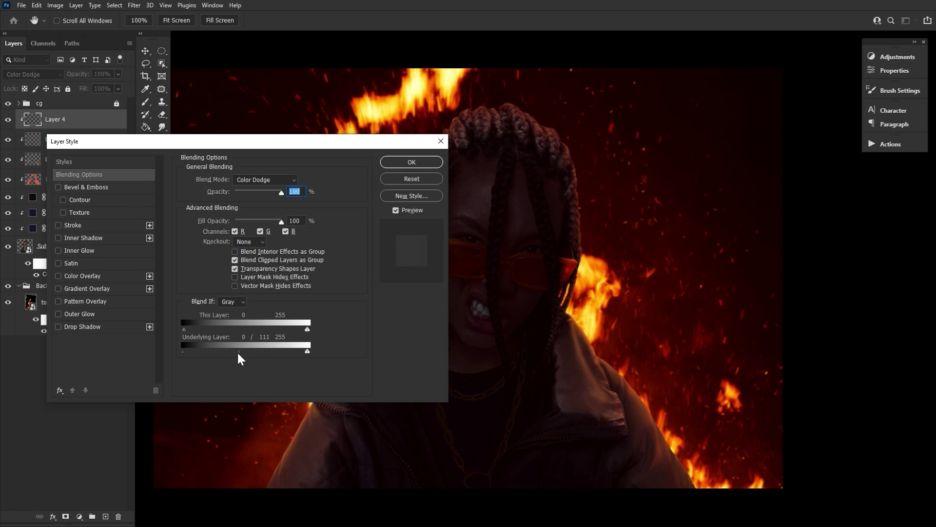
left_click_drag(251, 351, 248, 351)
left_click_drag(184, 351, 208, 351)
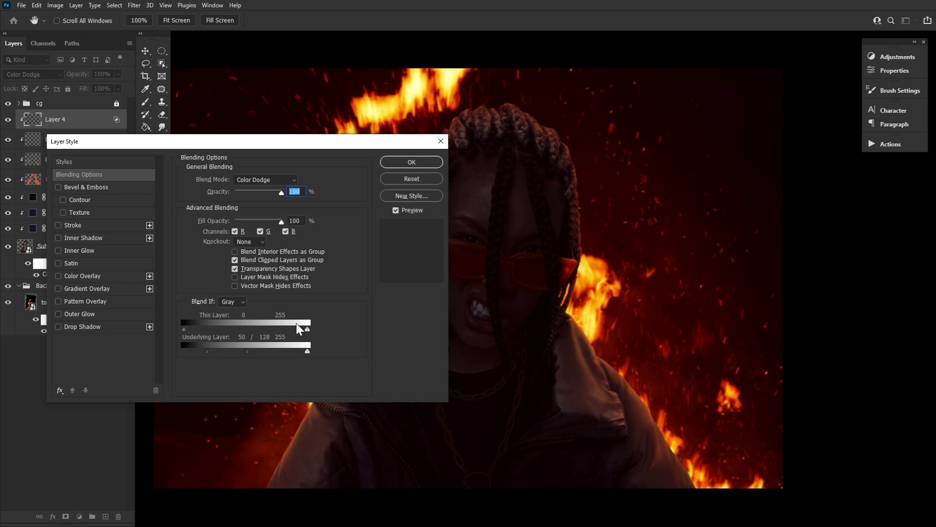
left_click(411, 162)
Set the foreground color to the golden yellow f9b608.
left_click(150, 194)
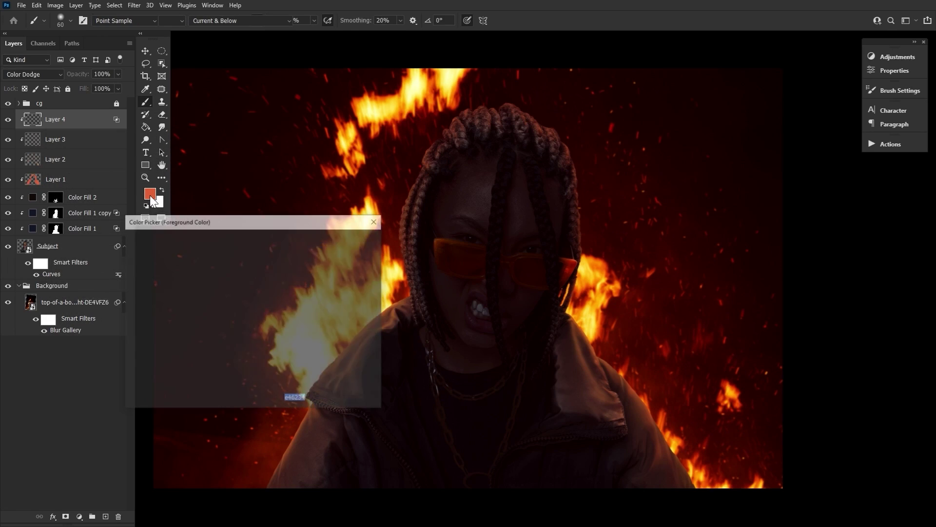
right_click(295, 396)
left_click(230, 304)
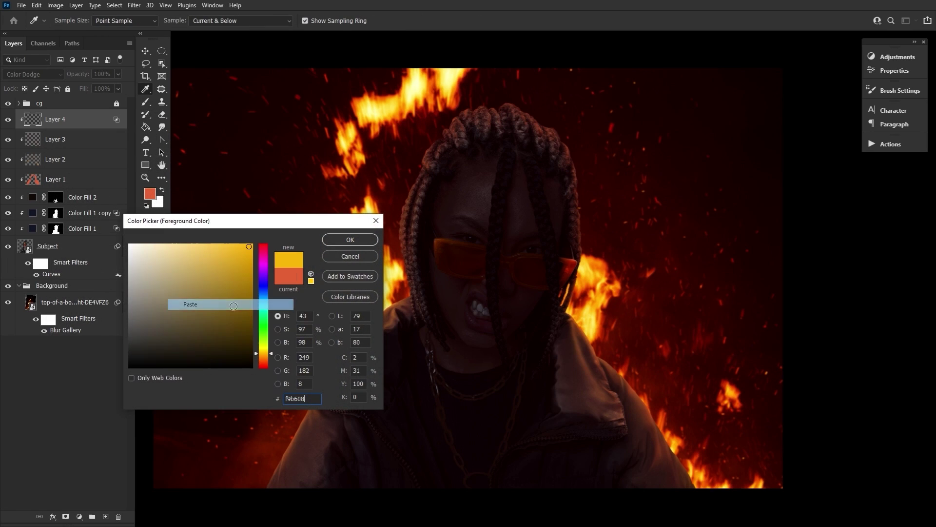
left_click(349, 240)
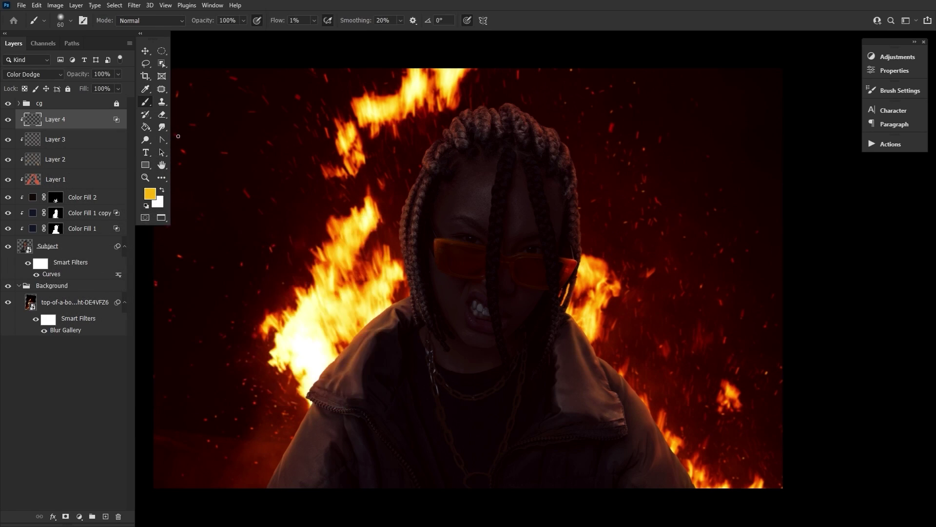
Paint golden light over the crown and outer braids on the Color Dodge layer with a large soft brush at 8% flow.
key("]")
key("]")
key("]")
key("]")
key("]")
key("]")
key("]")
key("]")
key("]")
key("]")
key("]")
key("]")
key("]")
key("]")
key("]")
key("]")
key("]")
key("[")
key("[")
key("[")
key("[")
key("[")
key("[")
key("[")
key("[")
key("[")
key("shift+0")
key("shift+8")
left_click_drag(523, 120, 514, 103)
left_click_drag(581, 177, 562, 288)
left_click_drag(510, 235, 553, 265)
mouse_move(488, 220)
left_mouse_down()
mouse_move(465, 213)
mouse_move(427, 260)
left_mouse_up()
Add golden highlights along the braids beside the face with a smaller brush, changing the flow to 7%.
key("[")
key("[")
key("[")
key("[")
left_click_drag(388, 297, 388, 350)
key("[")
key("[")
key("[")
key("r")
left_click_drag(317, 248, 328, 59)
key("1")
key("7")
key("0")
key("7")
mouse_move(477, 261)
left_mouse_down()
mouse_move(487, 247)
mouse_move(459, 361)
mouse_move(480, 387)
mouse_move(465, 386)
mouse_move(482, 464)
mouse_move(473, 383)
left_mouse_up()
Brush a broad golden glow over the braids at the top of the head with a 900 px brush.
key("[")
key("[")
key("[")
key("]")
key("]")
key("]")
key("]")
key("]")
left_click_drag(568, 42, 470, 185)
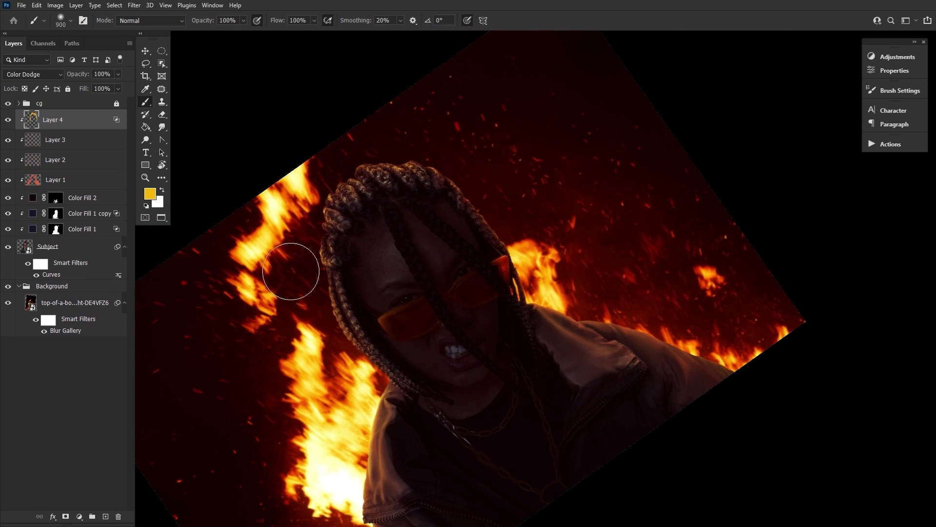
Build up golden rim light along the braids and jacket shoulders at 6% flow with fine brushes around 40 to 50 px.
key("shift+0")
key("shift+6")
key("bracketleft")
key("bracketleft")
key("bracketleft")
key("bracketleft")
key("bracketleft")
key("bracketleft")
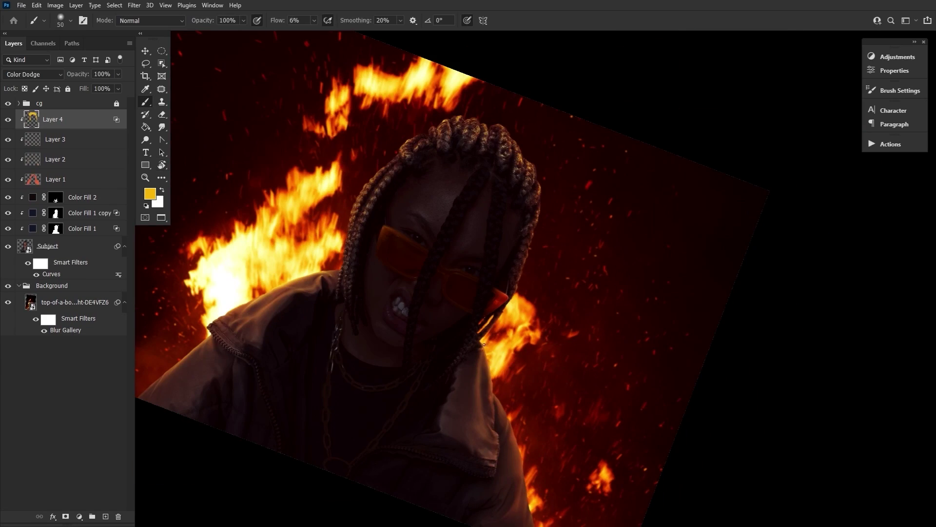
key("bracketright")
key("bracketright")
key("bracketright")
key("bracketright")
key("bracketright")
key("bracketright")
key("bracketright")
key("bracketright")
key("bracketright")
key("bracketright")
key("bracketright")
scroll(483, 371, "down", 3)
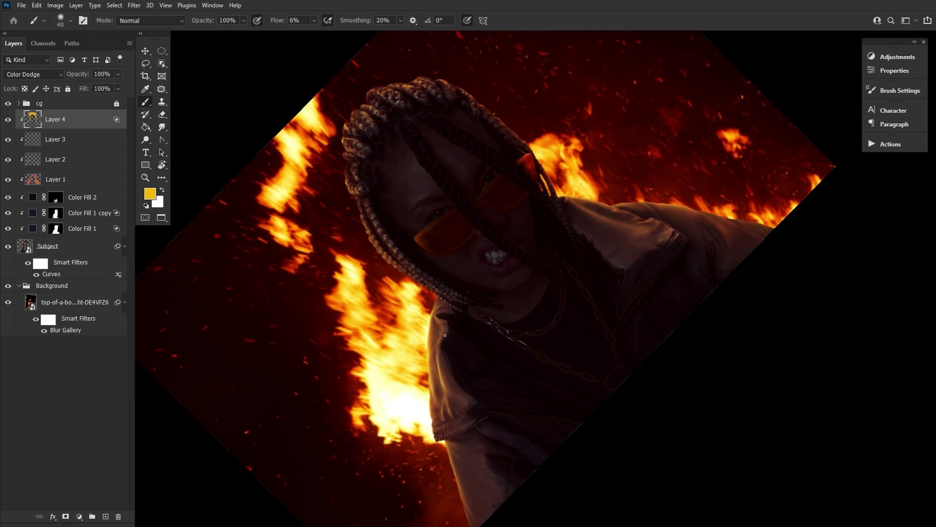
key("bracketright")
key("bracketright")
key("bracketright")
key("bracketright")
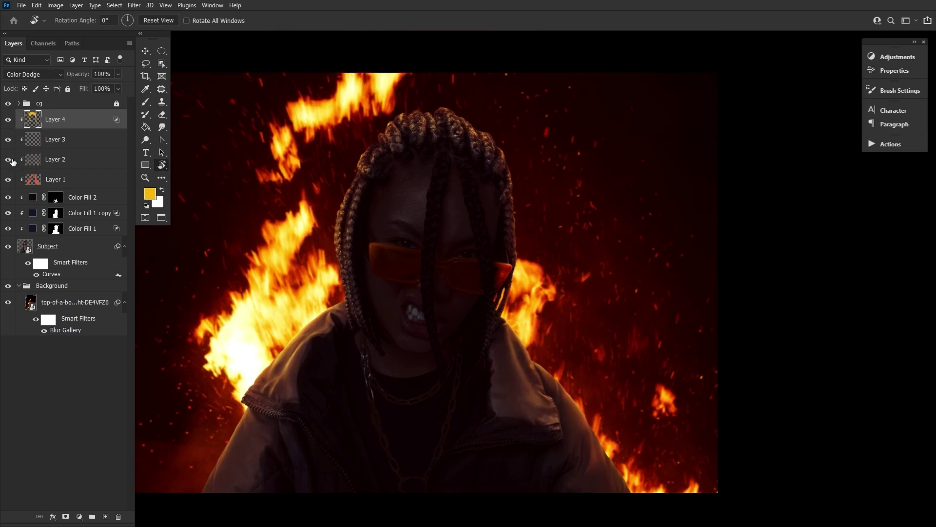
Check the Screen layer's effect and soften its glow on the jacket with a 125 px eraser at 11% flow.
left_click(8, 160)
left_click(78, 159)
key("e")
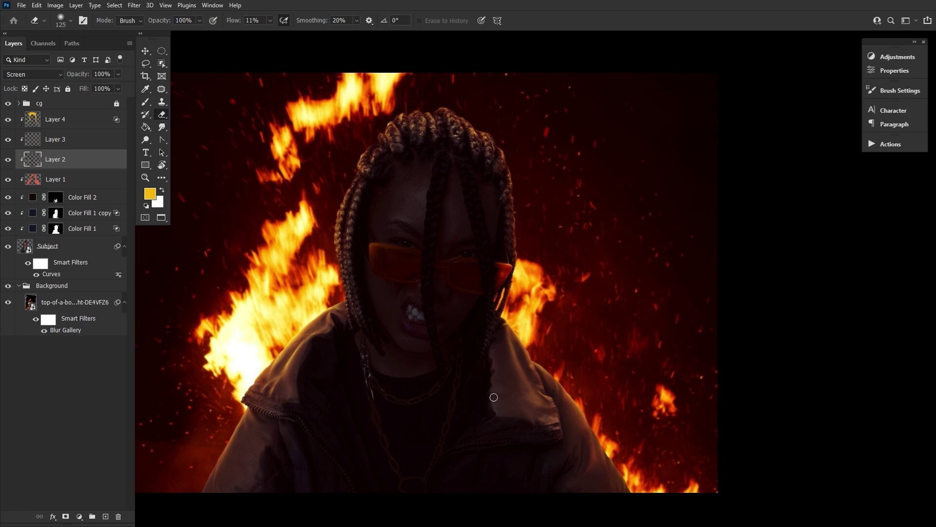
left_click_drag(271, 193, 335, 189)
Select the Lighter Color layer and set up a 25 px brush with a bright orange foreground color.
left_click(84, 179)
left_click(73, 143)
key("b")
left_click(150, 194)
left_click(263, 359)
left_click(351, 240)
key("bracketleft")
key("bracketleft")
key("bracketleft")
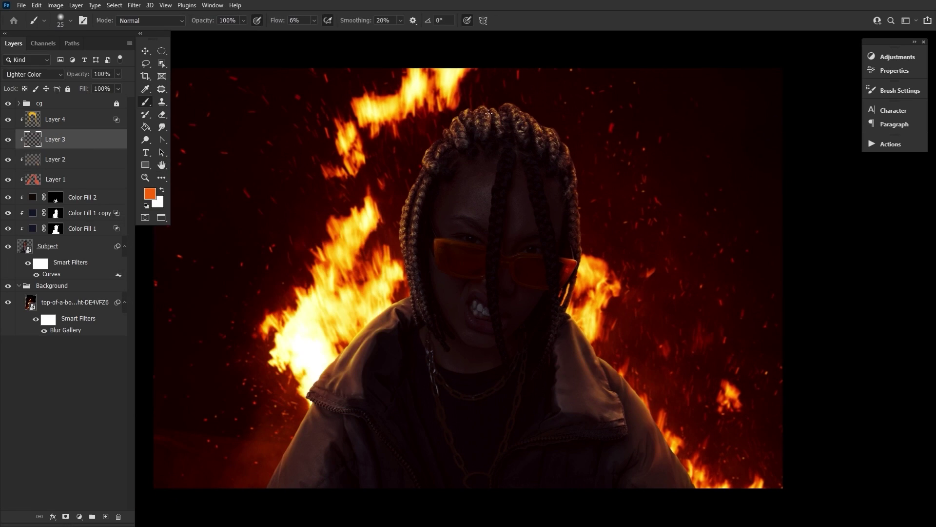
Paint fine orange highlights on the braids at the top of the head at 6% flow.
left_click_drag(491, 113, 473, 193)
key("r")
left_click_drag(499, 408, 367, 260)
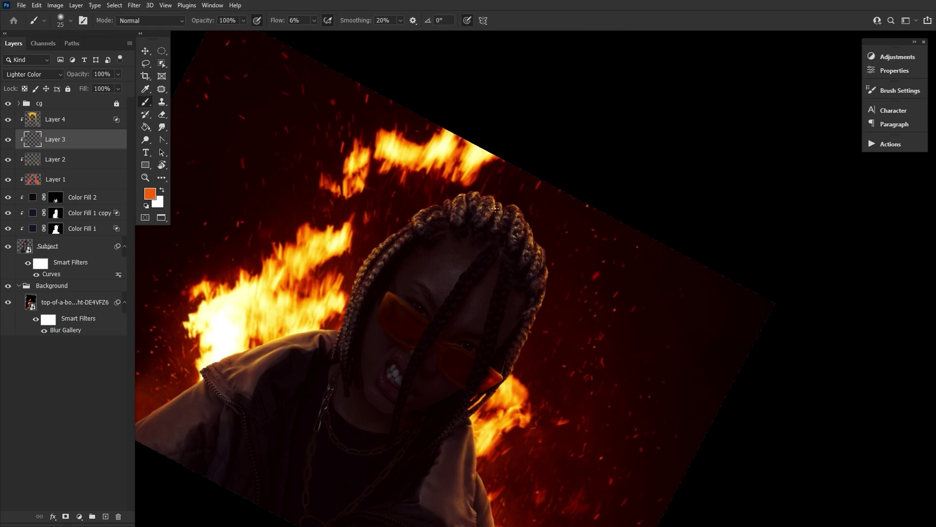
key("r")
key("Escape")
Reshape the RGB curve of the Subject's Curves smart filter by shifting its upper point slightly.
double_click(51, 275)
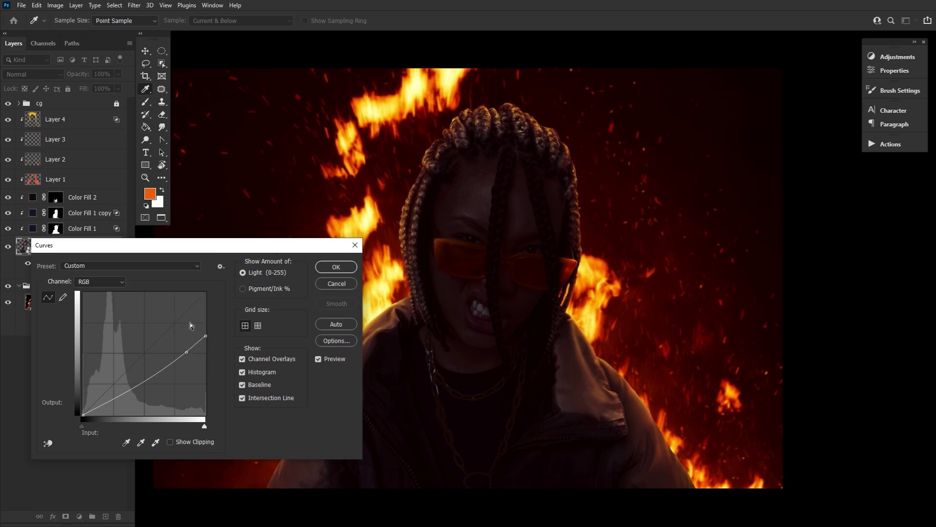
left_click_drag(184, 351, 193, 349)
left_click(205, 337)
left_click_drag(270, 247, 196, 258)
key("Return")
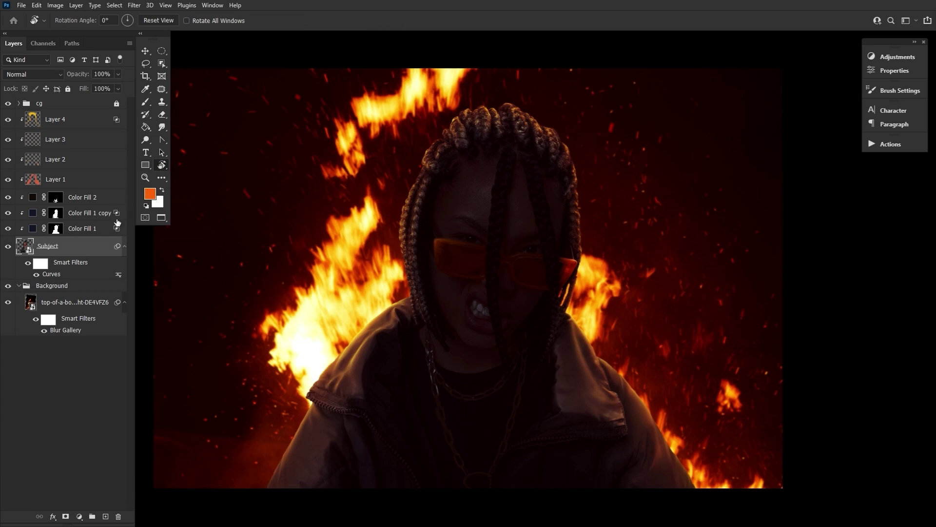
Add a new clipped layer above the existing Color Dodge layer, set to Color Dodge at 48% opacity.
left_click(107, 517)
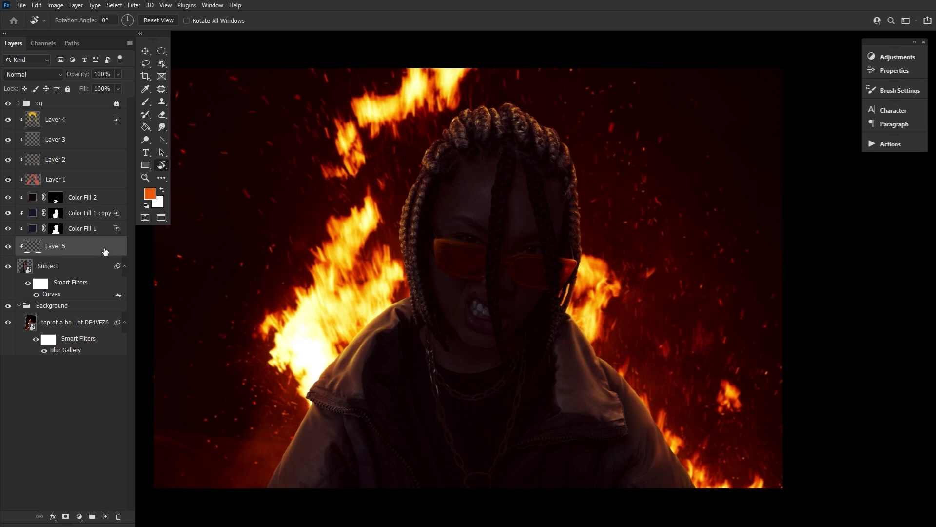
left_click_drag(104, 249, 90, 119)
left_click(33, 74)
left_click(47, 176)
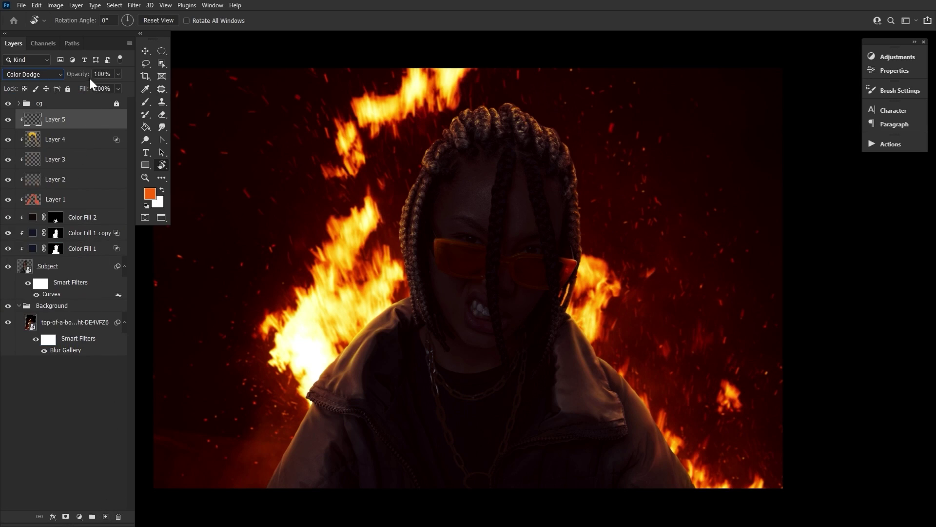
left_click_drag(88, 78, 72, 77)
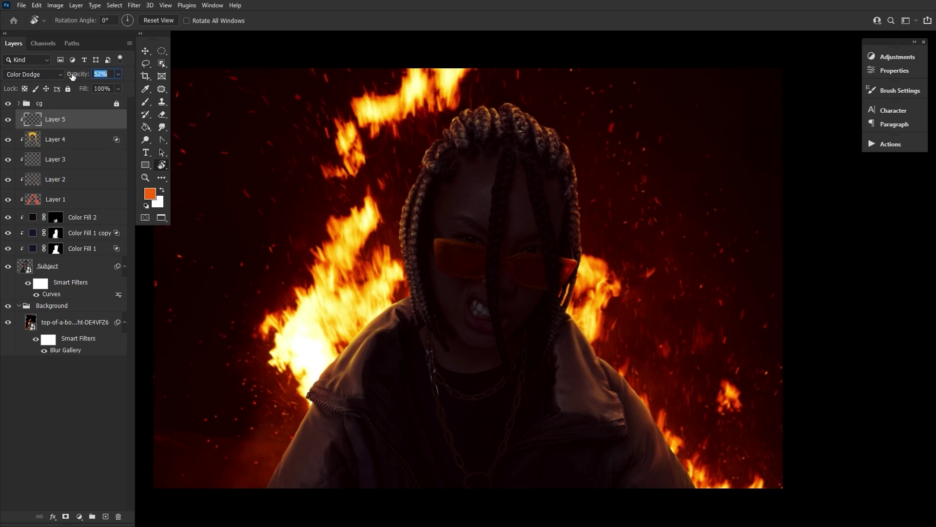
Set the brush to 4% flow and enlarge it to 700 px.
left_click(144, 101)
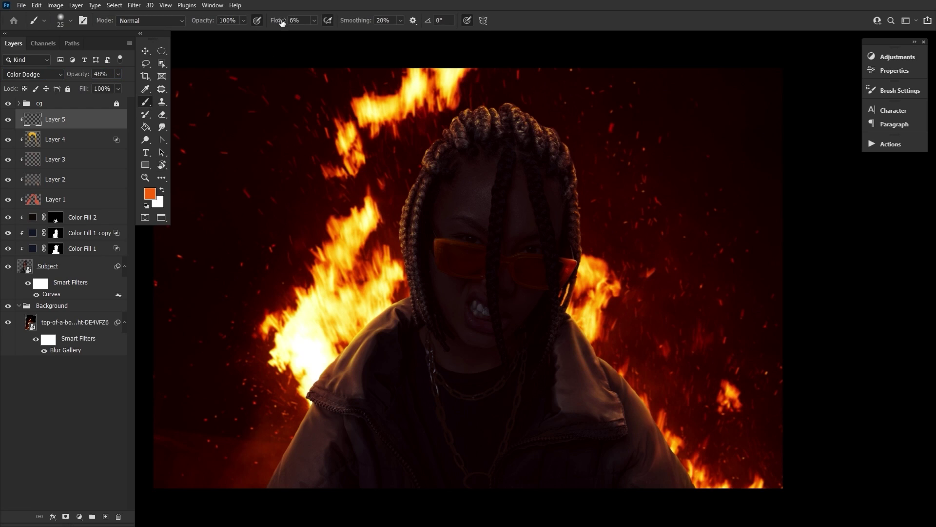
left_click_drag(280, 22, 278, 22)
key("bracketright")
key("bracketright")
key("bracketright")
key("bracketright")
key("bracketright")
key("bracketright")
key("bracketright")
key("bracketright")
key("bracketright")
key("bracketright")
key("bracketright")
key("bracketright")
key("bracketright")
key("bracketright")
key("bracketright")
key("bracketright")
key("bracketright")
key("bracketright")
key("bracketright")
Set the foreground color to the red-orange e43a01.
left_click(150, 194)
right_click(299, 400)
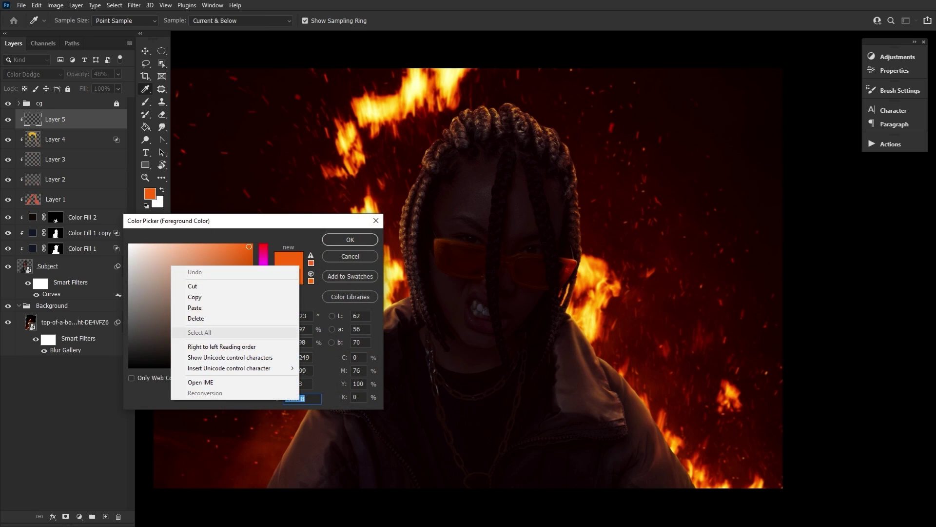
left_click(285, 306)
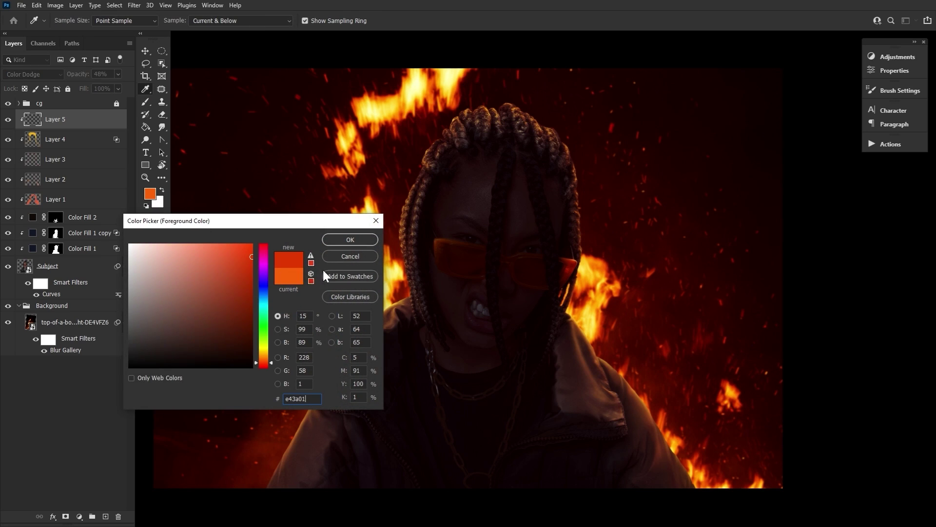
left_click(350, 240)
Paint a subtle red glow over the forehead and face on the new Color Dodge layer with brushes of 500 to 700 px.
left_click(146, 177)
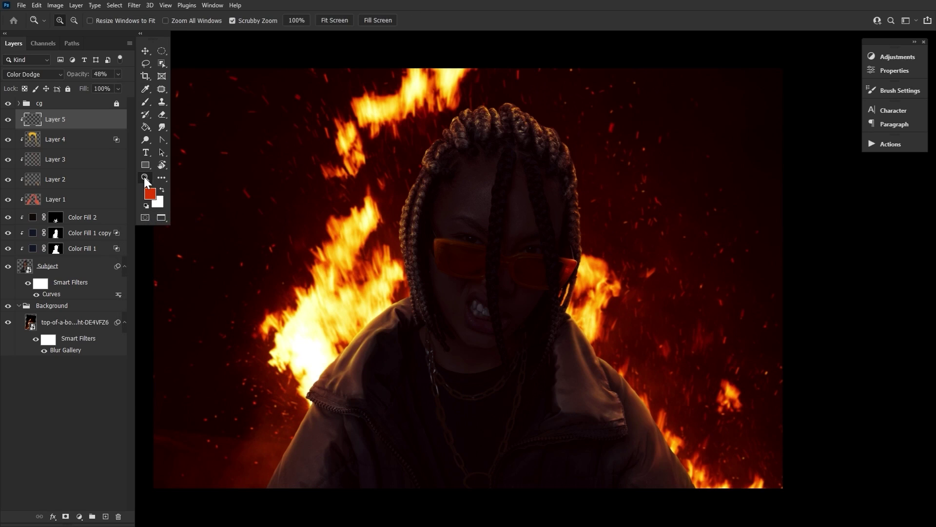
left_click(540, 204)
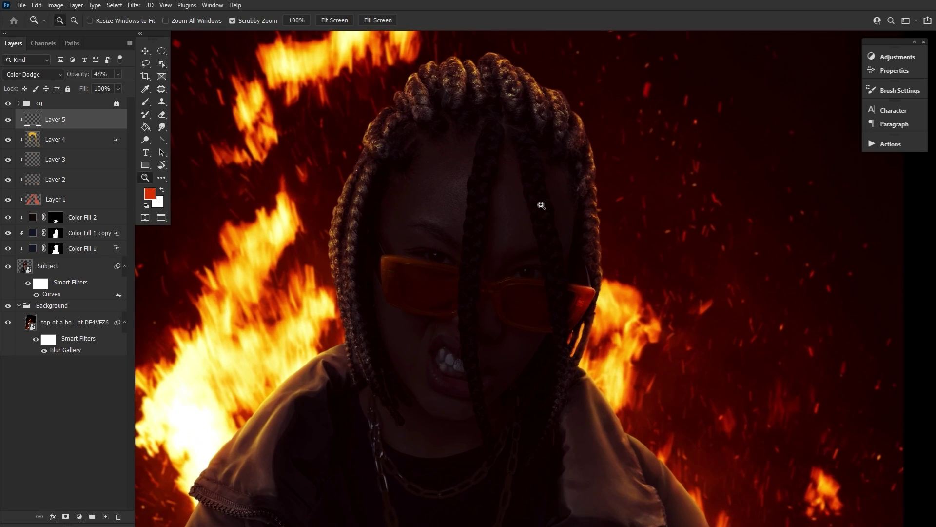
left_click(145, 102)
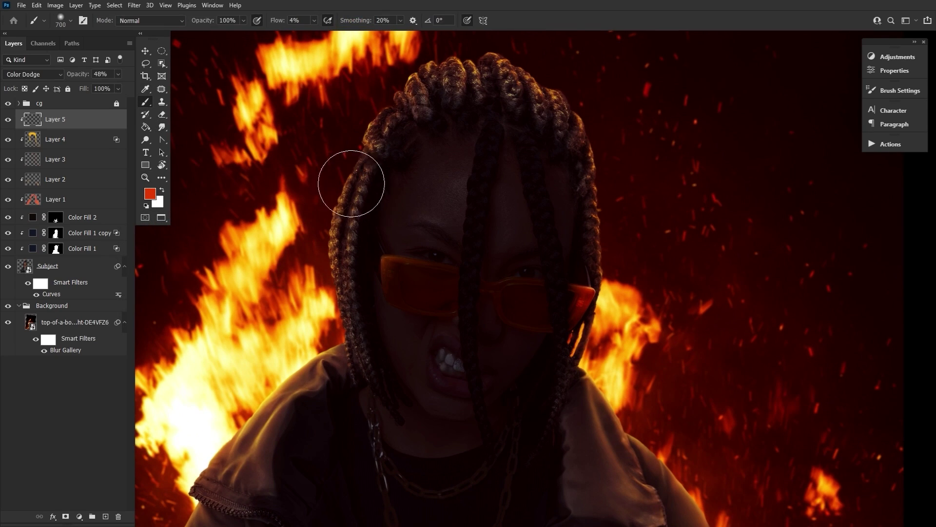
mouse_move(463, 247)
left_mouse_down()
mouse_move(480, 196)
mouse_move(481, 257)
left_mouse_up()
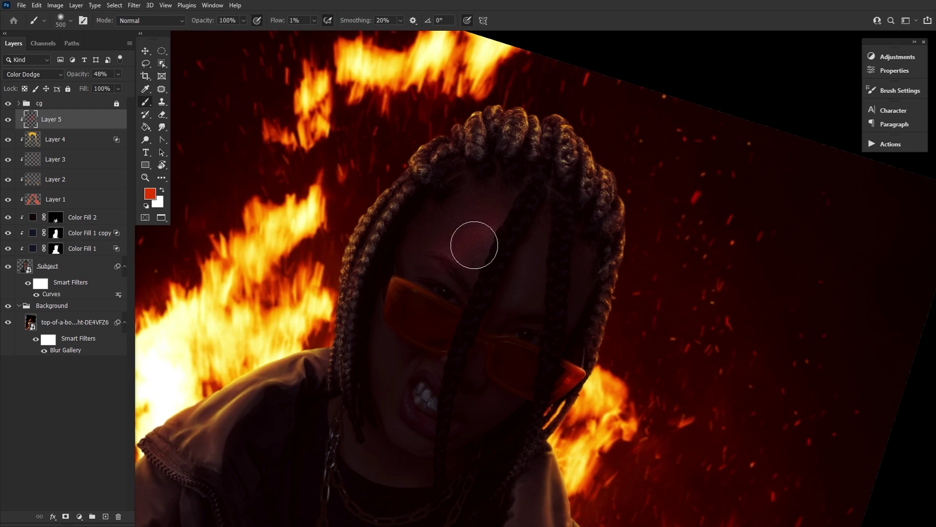
left_click_drag(474, 247, 498, 285)
left_click_drag(394, 407, 393, 443)
Build up the red glow along the cheek and side of the face at 1% flow with a 250 px brush.
key("r")
mouse_move(435, 385)
left_mouse_down()
mouse_move(612, 253)
mouse_move(560, 351)
left_mouse_up()
key("bracketleft")
key("bracketleft")
key("bracketleft")
key("bracketleft")
key("bracketleft")
key("r")
left_click_drag(517, 394, 376, 293)
left_click_drag(371, 352, 339, 374)
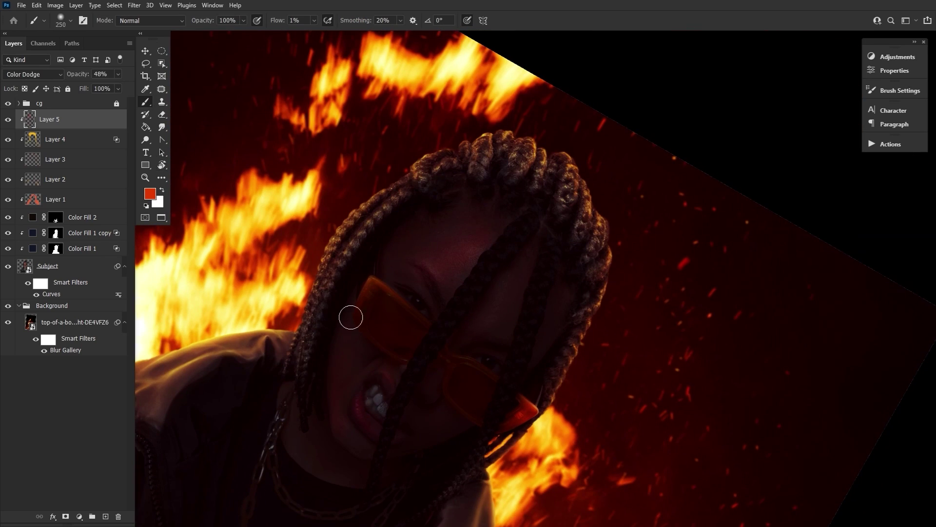
Paint a faint red glow over the jacket front and the shoulder beside the largest flames with a 500 px brush at 1% flow.
key("bracketleft")
key("bracketleft")
key("bracketleft")
key("bracketright")
key("bracketright")
key("bracketright")
key("bracketright")
key("bracketright")
key("bracketright")
key("bracketright")
key("bracketright")
key("bracketright")
key("bracketright")
key("bracketright")
key("bracketleft")
key("bracketleft")
key("bracketleft")
key("bracketleft")
key("bracketleft")
key("bracketleft")
key("bracketleft")
key("bracketleft")
key("bracketleft")
key("bracketleft")
key("bracketleft")
key("r")
left_click_drag(533, 406, 414, 101)
key("bracketright")
key("bracketright")
key("bracketright")
key("bracketright")
key("bracketright")
key("bracketright")
key("bracketright")
key("bracketright")
key("bracketright")
key("bracketright")
key("bracketright")
key("bracketright")
key("bracketright")
left_click_drag(703, 189, 627, 268)
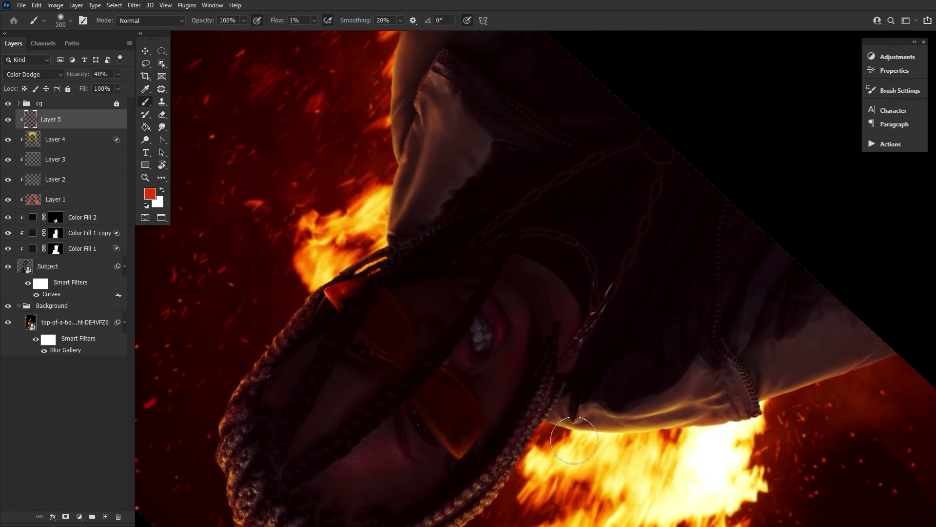
left_click_drag(752, 436, 656, 416)
Brush the same faint red glow down the jacket's opposite shoulder and sleeve with a larger brush.
key("bracketright")
key("bracketright")
key("bracketright")
key("bracketright")
key("bracketright")
key("bracketright")
left_click_drag(426, 131, 441, 312)
Brush a soft red glow down the braids and side of the face nearest the large flames with a smaller brush.
key("bracketleft")
key("bracketleft")
key("bracketleft")
key("bracketleft")
key("bracketleft")
key("bracketleft")
key("bracketleft")
key("r")
left_click_drag(531, 415, 454, 168)
left_click_drag(388, 73, 388, 327)
Add subtle red strokes along the cheek, jaw and edge of the forehead with small brushes, starting around 125 px.
key("bracketleft")
key("bracketleft")
key("bracketleft")
key("bracketleft")
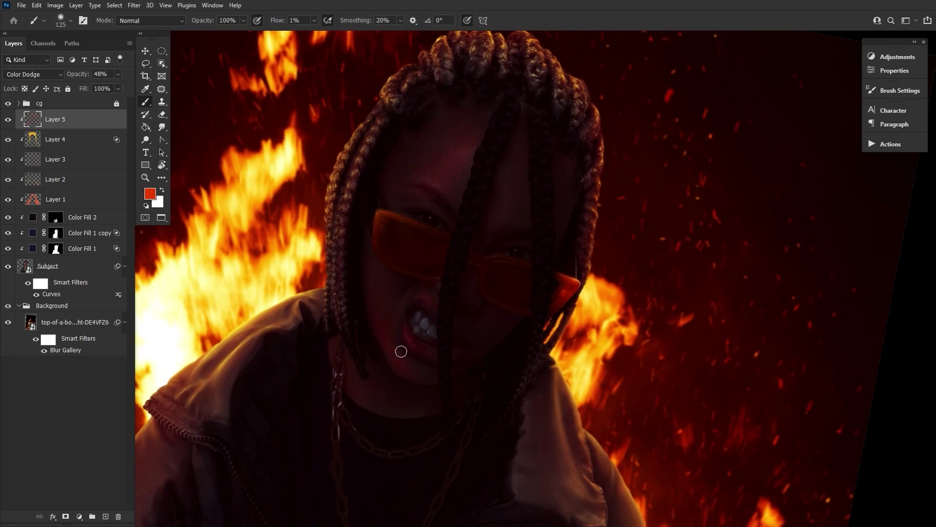
key("bracketright")
key("bracketright")
left_click_drag(395, 285, 379, 251)
key("bracketleft")
key("bracketleft")
left_click_drag(398, 356, 395, 318)
key("bracketleft")
key("bracketleft")
key("bracketleft")
mouse_move(431, 188)
left_mouse_down()
mouse_move(461, 152)
mouse_move(418, 142)
left_mouse_up()
Reset the canvas rotation and zoom out to check the red glow across the whole composite.
key("bracketright")
key("bracketright")
key("bracketright")
key("bracketright")
key("bracketright")
key("bracketright")
key("bracketright")
key("bracketright")
key("bracketleft")
key("bracketleft")
key("bracketleft")
key("bracketleft")
key("bracketleft")
key("bracketleft")
key("bracketleft")
key("bracketleft")
key("bracketleft")
key("bracketleft")
key("bracketright")
key("bracketright")
key("bracketright")
key("bracketright")
key("bracketright")
key("bracketright")
key("bracketright")
key("bracketright")
key("bracketright")
key("bracketright")
key("bracketright")
key("bracketright")
key("bracketright")
key("bracketright")
key("bracketright")
key("r")
key("Escape")
key("z")
left_click_drag(488, 282, 460, 282)
key("b")
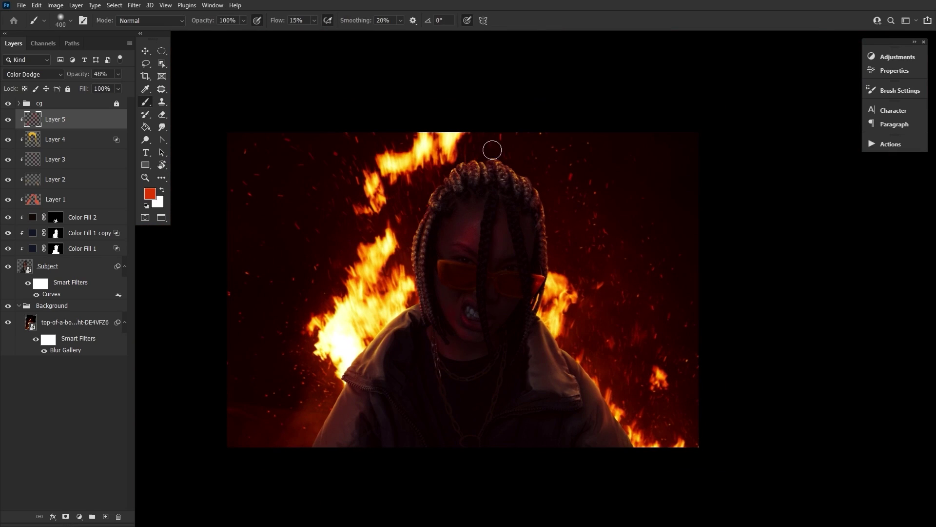
Paint a stronger red glow over the face and sunglasses lens at 15% flow.
key("bracketright")
key("bracketright")
key("bracketright")
key("bracketright")
key("bracketright")
key("bracketright")
key("bracketright")
key("bracketright")
key("bracketright")
key("bracketright")
key("bracketright")
key("bracketright")
key("bracketright")
key("bracketright")
key("bracketright")
key("bracketright")
key("bracketright")
key("bracketright")
key("bracketright")
key("bracketleft")
key("bracketleft")
key("bracketleft")
key("bracketleft")
key("bracketleft")
key("bracketleft")
key("bracketleft")
key("bracketleft")
key("bracketleft")
key("bracketleft")
key("bracketleft")
key("bracketleft")
key("bracketleft")
key("bracketleft")
key("bracketleft")
key("r")
left_click_drag(400, 267, 490, 213)
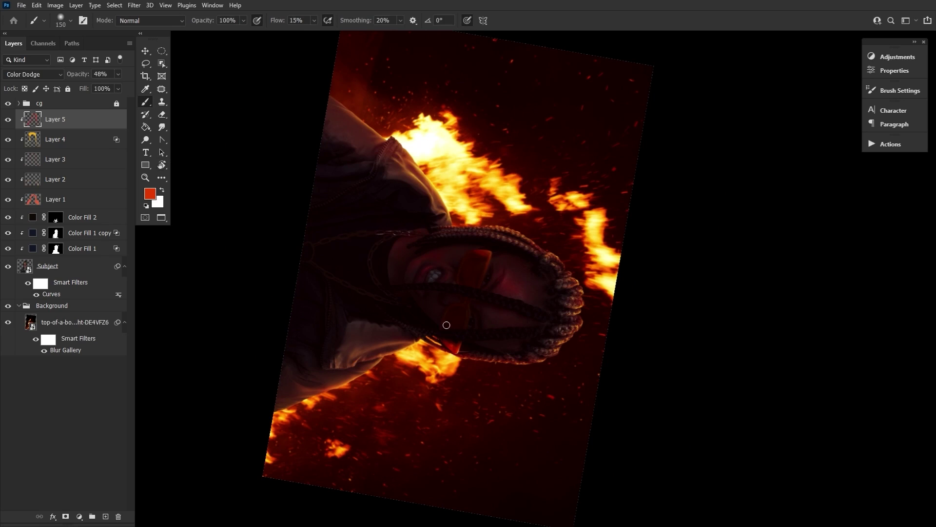
key("r")
key("bracketright")
key("bracketright")
key("bracketright")
key("bracketright")
key("bracketright")
key("bracketright")
key("bracketright")
key("bracketright")
key("bracketright")
mouse_move(429, 318)
left_mouse_down()
mouse_move(522, 273)
mouse_move(481, 271)
left_mouse_up()
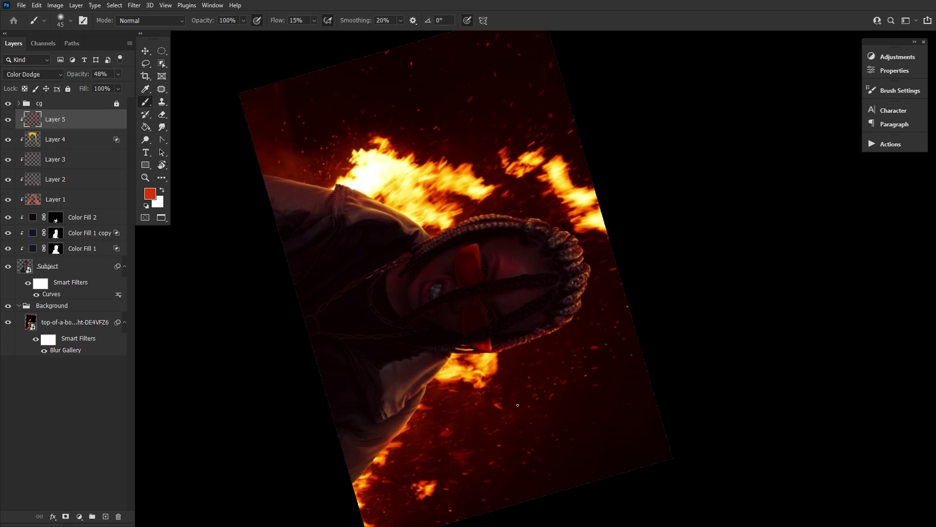
Brush more soft red glow over the face and braids on Layer 5 at 15% flow with varying brush sizes.
key("bracketright")
key("bracketright")
key("bracketright")
key("bracketright")
key("bracketright")
key("bracketright")
key("bracketright")
key("bracketright")
key("bracketright")
key("bracketright")
key("bracketright")
key("bracketright")
key("bracketright")
key("bracketright")
key("bracketright")
key("bracketleft")
key("bracketleft")
key("bracketleft")
key("bracketleft")
key("bracketleft")
key("bracketleft")
key("bracketleft")
key("bracketleft")
key("bracketleft")
key("bracketleft")
key("bracketleft")
key("bracketleft")
key("bracketleft")
key("bracketleft")
Refine the red glow around the face and sunglasses at 3% flow with a soft brush around 90 px.
key("r")
left_click_drag(483, 232, 437, 241)
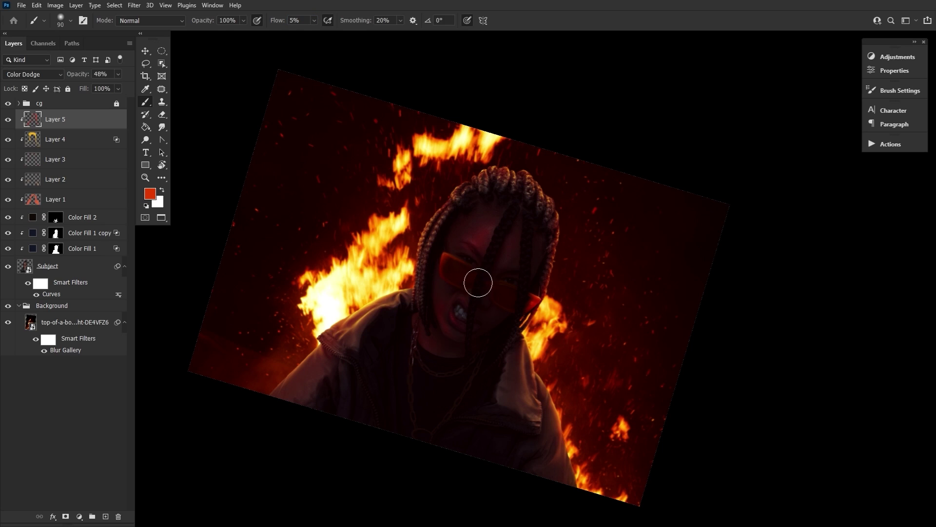
key("bracketright")
key("bracketright")
key("bracketright")
key("bracketright")
key("bracketleft")
key("bracketleft")
key("bracketleft")
key("bracketleft")
key("bracketleft")
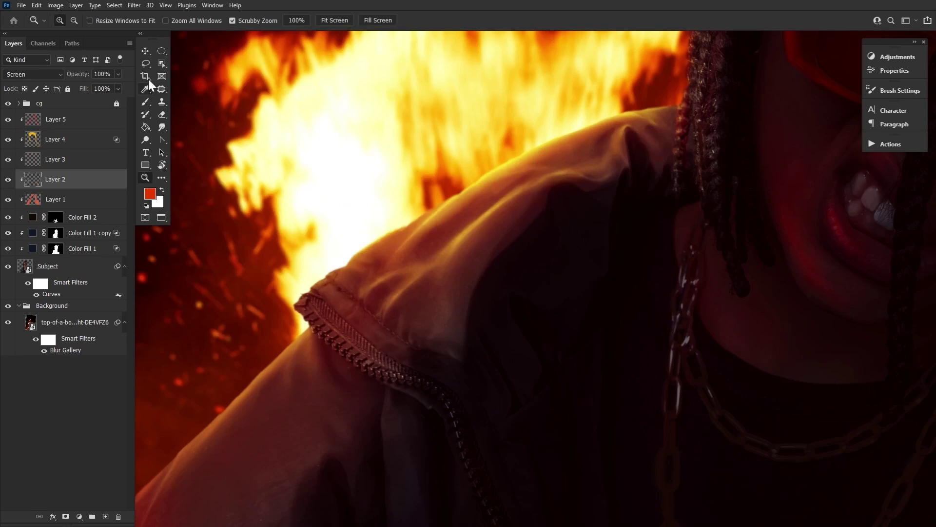
Paint red rim light along the jacket's shoulder zipper on Layer 2 at 100% flow with a brush around 40 px.
key("b")
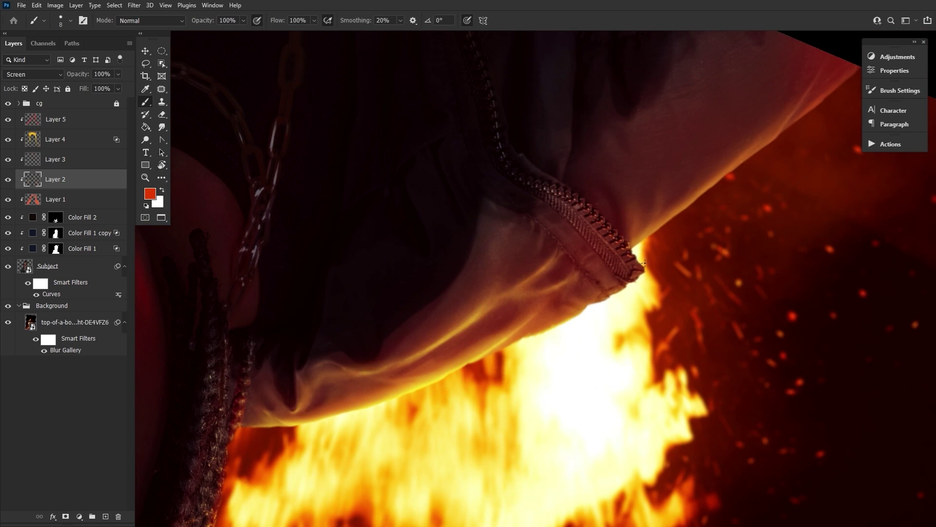
key("r")
left_click_drag(645, 263, 579, 425)
key("bracketright")
key("bracketright")
key("bracketright")
key("bracketright")
key("bracketright")
key("bracketright")
key("bracketright")
key("bracketright")
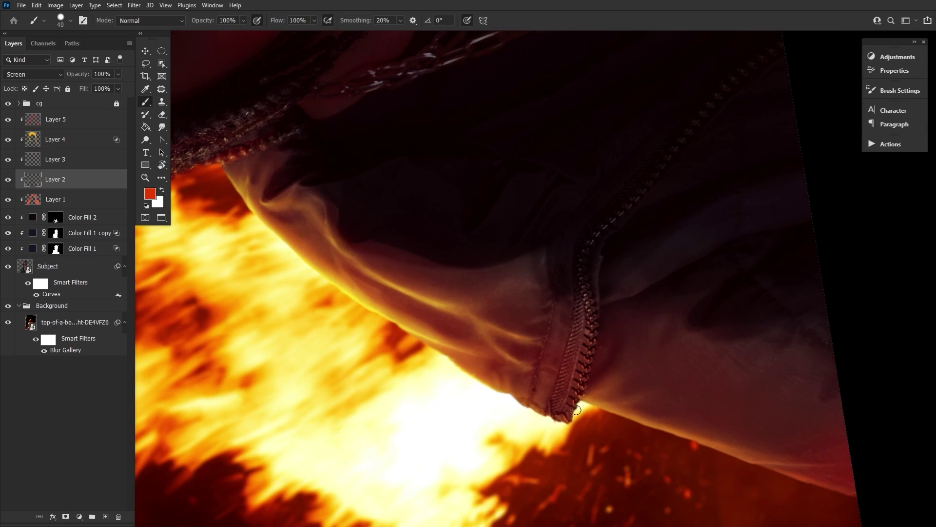
key("bracketright")
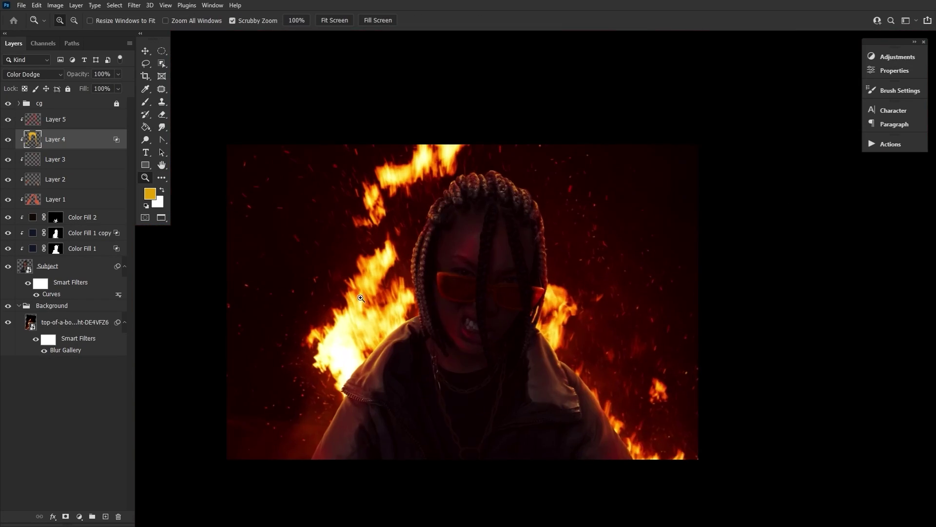
Fit the whole composite in view and soften the red glow on Layer 5 with the Eraser at 11% flow.
double_click(161, 167)
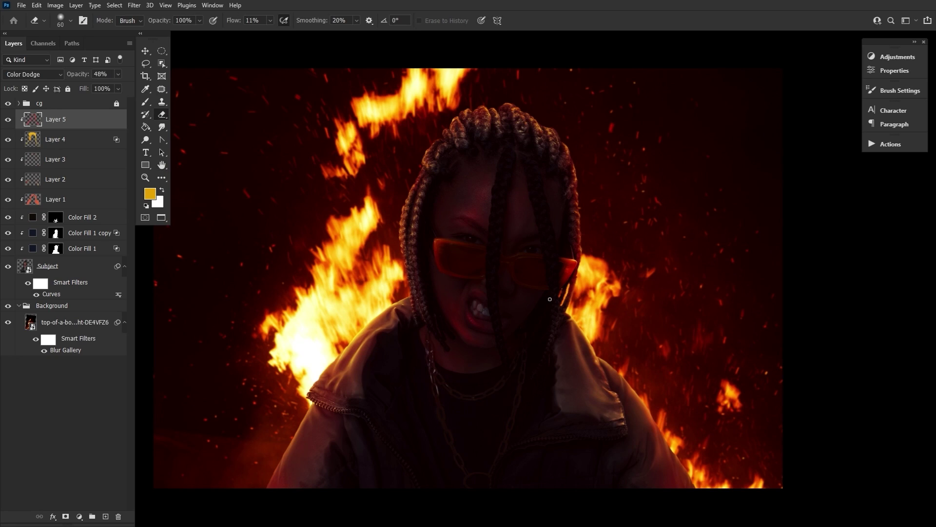
key("bracketright")
key("bracketright")
key("bracketright")
key("bracketright")
key("bracketright")
key("bracketright")
key("bracketright")
key("bracketright")
key("bracketright")
key("bracketright")
key("bracketright")
key("bracketright")
key("bracketright")
key("bracketright")
key("bracketleft")
key("bracketleft")
key("bracketleft")
key("bracketleft")
key("bracketleft")
key("bracketleft")
key("bracketleft")
key("bracketleft")
key("bracketright")
key("bracketright")
key("h")
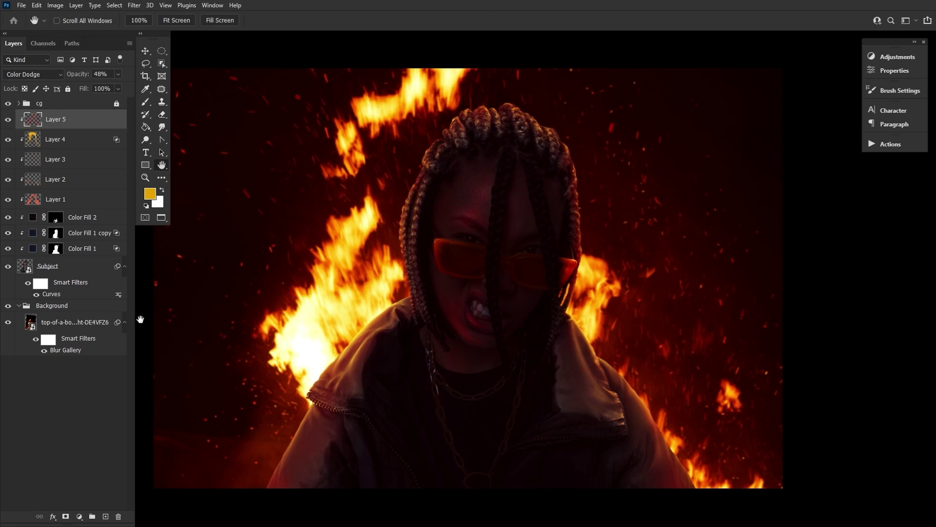
Add a new unclipped layer above Layer 5 in Overlay mode and set the foreground colour to #ea6024.
left_click(106, 516)
left_click(34, 75)
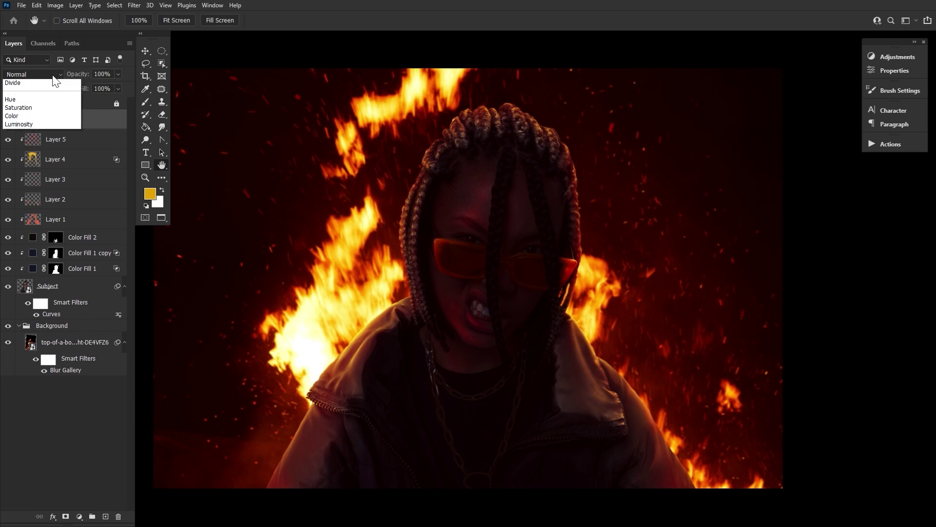
left_click(43, 208)
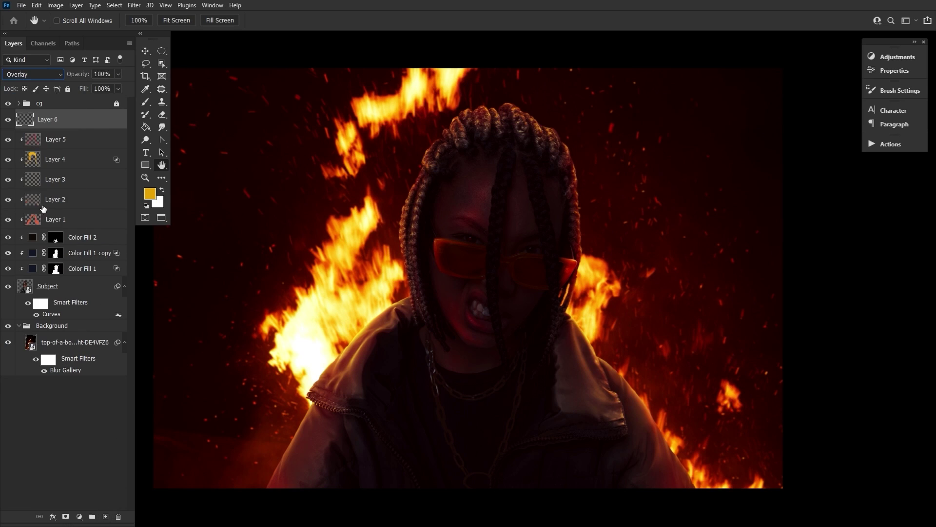
left_click(147, 199)
right_click(294, 399)
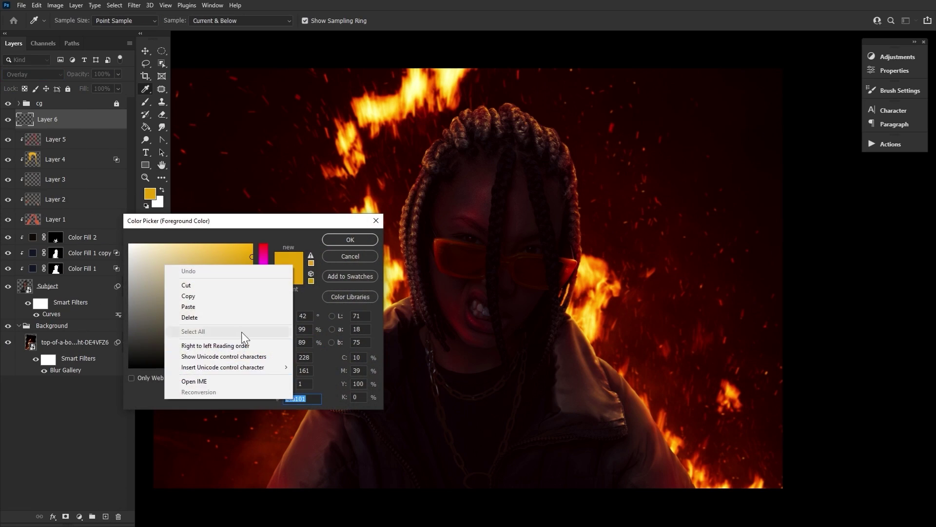
left_click(233, 305)
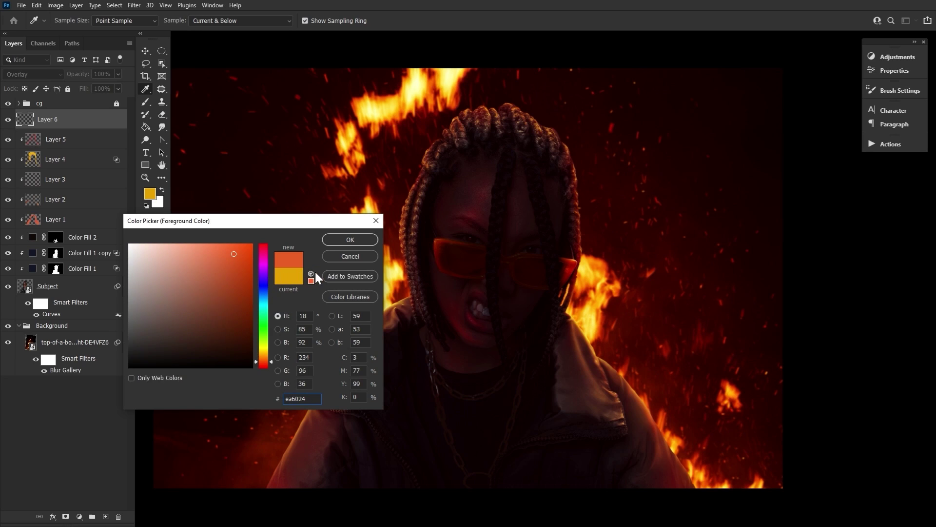
left_click(342, 241)
Set the Overlay layer to 72% opacity and brush a large orange glow from the shoulder up along the flames at 15% flow.
left_click(146, 103)
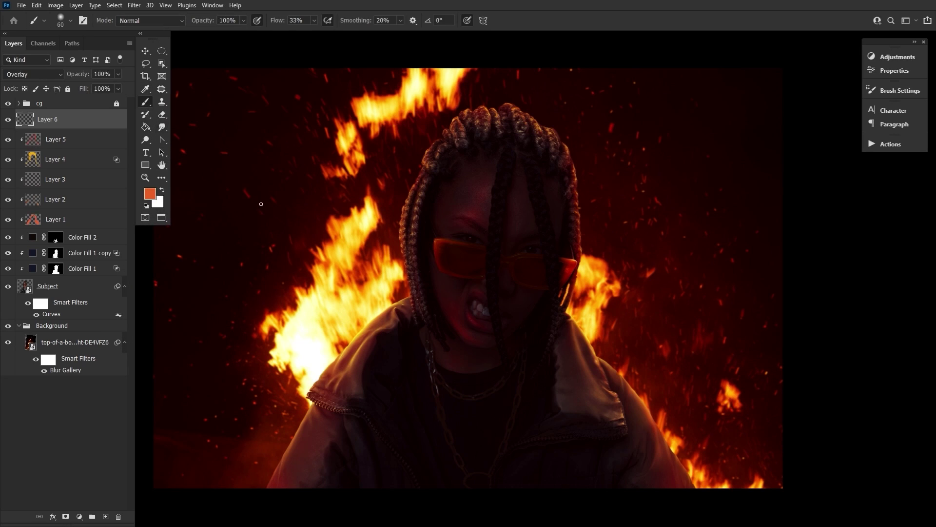
key("bracketright")
key("bracketright")
key("bracketright")
key("bracketright")
key("bracketright")
key("bracketright")
left_click_drag(90, 74, 78, 75)
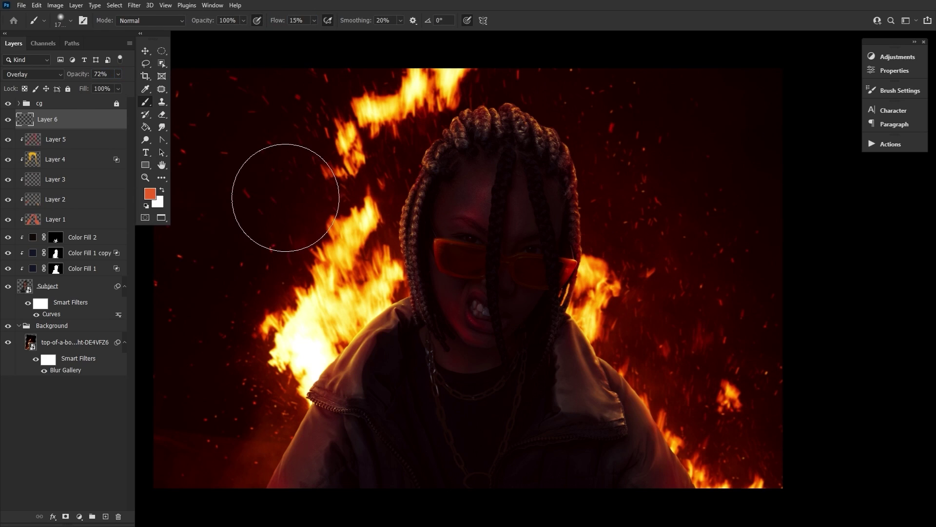
key("bracketright")
key("bracketright")
key("bracketright")
key("bracketright")
mouse_move(317, 397)
left_mouse_down()
mouse_move(360, 362)
mouse_move(408, 301)
mouse_move(413, 179)
mouse_move(489, 96)
left_mouse_up()
key("bracketleft")
key("bracketleft")
key("bracketleft")
left_click_drag(266, 408, 403, 94)
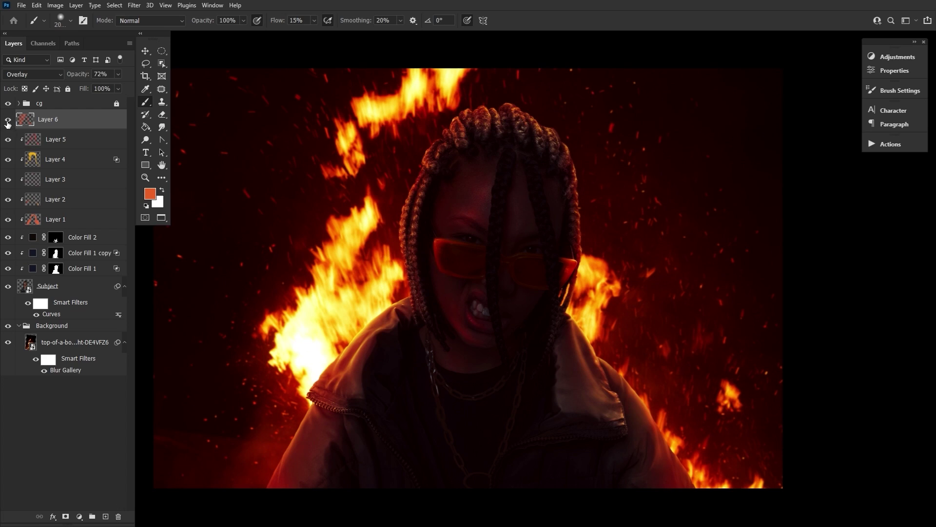
Try a new Screen layer above Layer 6 with a light orange foreground colour for brushing.
left_click(105, 517)
left_click(33, 75)
left_click(45, 167)
left_click(149, 194)
left_click(264, 357)
left_click(234, 245)
key("Return")
key("b")
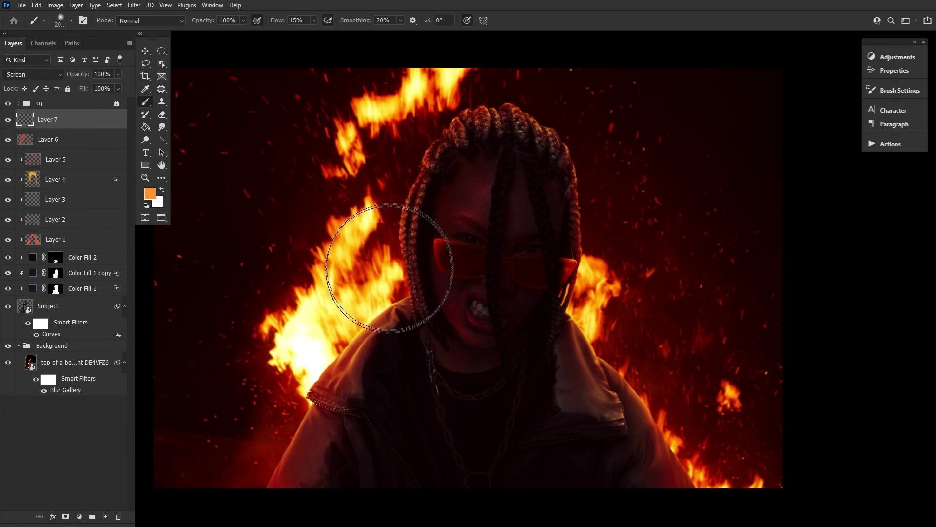
Try brushing a light orange glow over the large flames and nearby braids and shoulder at 15% flow.
mouse_move(387, 282)
left_mouse_down()
mouse_move(324, 357)
mouse_move(376, 313)
mouse_move(338, 350)
left_mouse_up()
key("bracketright")
key("bracketright")
key("bracketright")
key("bracketright")
key("bracketright")
key("bracketright")
key("bracketright")
key("bracketright")
key("bracketright")
key("bracketright")
key("bracketright")
key("bracketright")
key("bracketright")
key("bracketright")
key("bracketright")
key("bracketright")
key("bracketright")
key("bracketright")
key("bracketright")
key("bracketright")
left_click(391, 263)
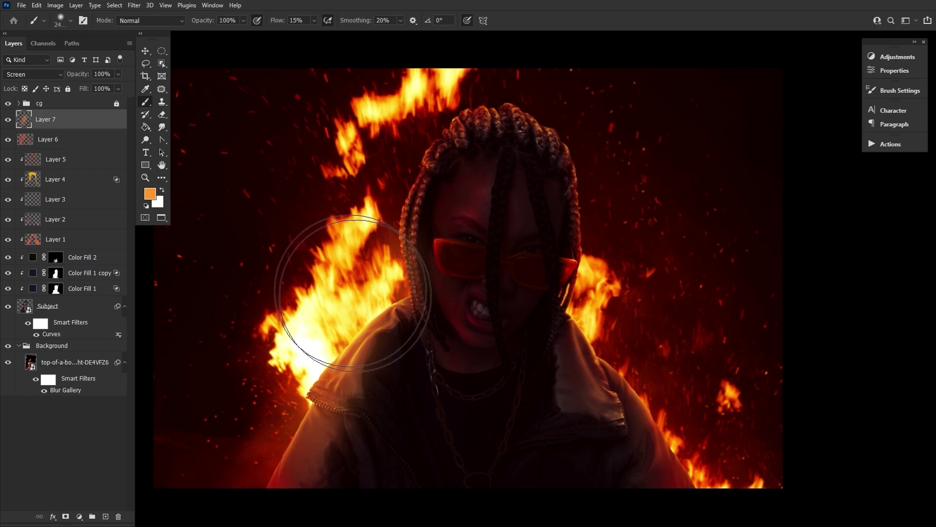
Lower the brush flow to 1% and replace the painted Layer 7 with a fresh empty layer in Screen mode.
left_click(273, 21)
type("1")
key("Return")
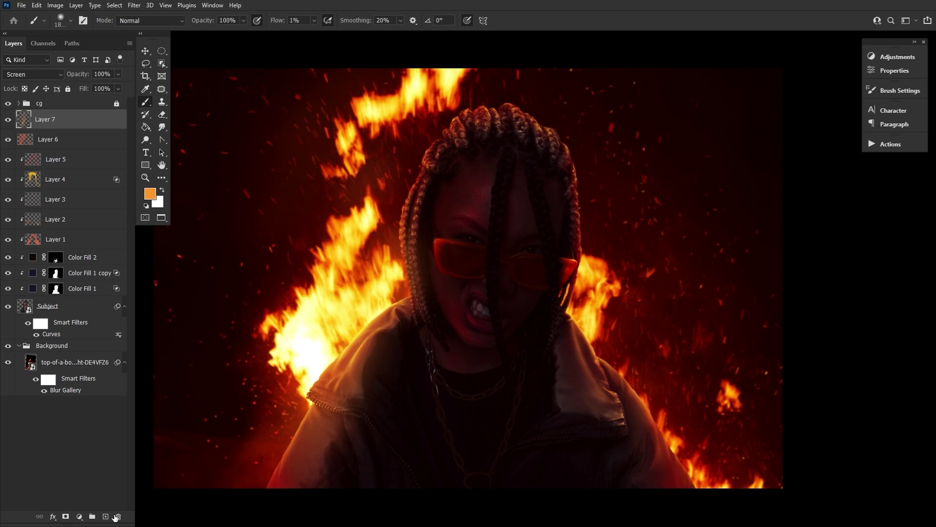
key("Delete")
left_click(107, 516)
left_click(33, 75)
left_click(45, 167)
Change the foreground colour to a deeper, more saturated orange.
left_click(149, 194)
left_click_drag(244, 247, 294, 246)
left_click_drag(269, 358, 268, 361)
left_click(351, 239)
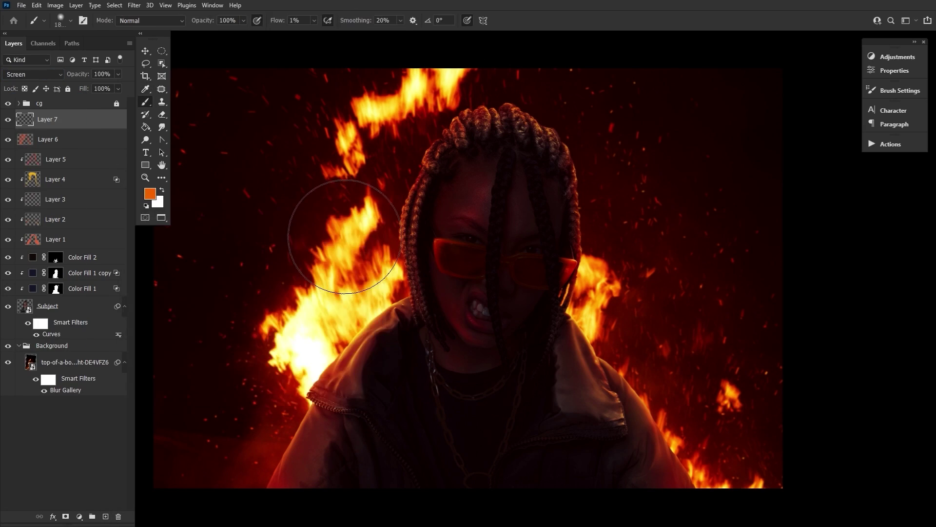
Brush a faint deep-orange glow over the large flames, braids and shoulders on Layer 7 at 1% flow, varying the brush size.
left_click_drag(350, 238, 388, 331)
key("bracketright")
key("bracketright")
key("bracketright")
key("bracketright")
key("bracketleft")
key("bracketleft")
key("bracketleft")
key("bracketleft")
key("bracketleft")
key("bracketleft")
key("bracketleft")
key("bracketleft")
key("bracketleft")
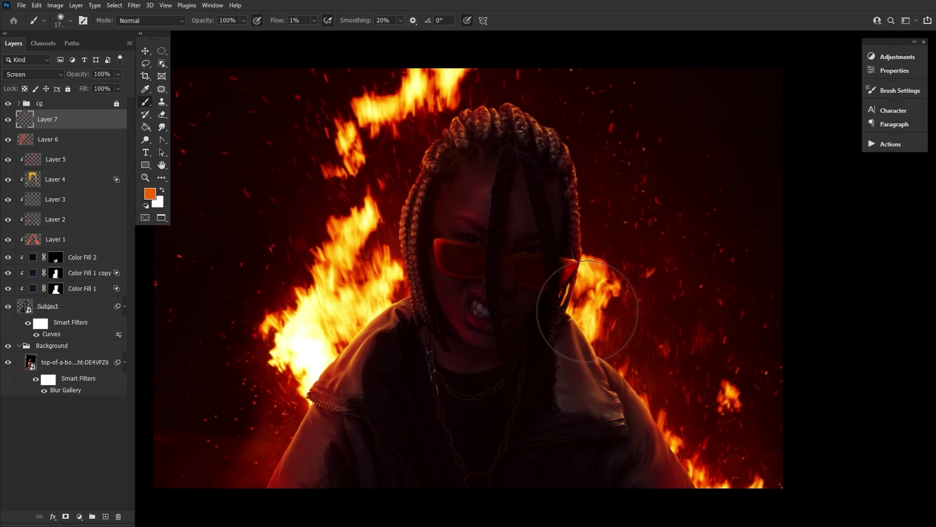
key("bracketleft")
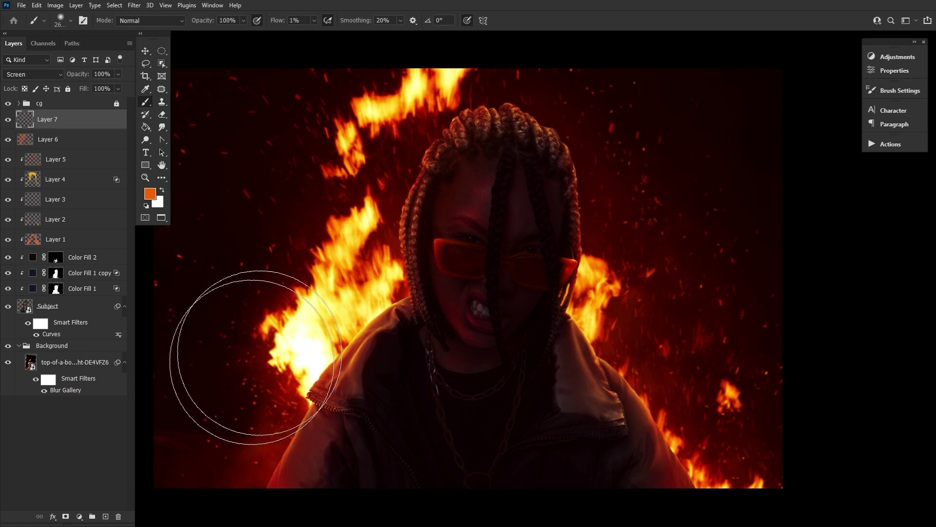
Reduce the brush to 200 px and touch up the orange glow where the braids meet the flame-lit shoulder.
key("bracketleft")
key("bracketleft")
key("bracketleft")
key("bracketleft")
key("bracketleft")
key("bracketleft")
key("bracketleft")
key("bracketleft")
key("bracketleft")
key("bracketleft")
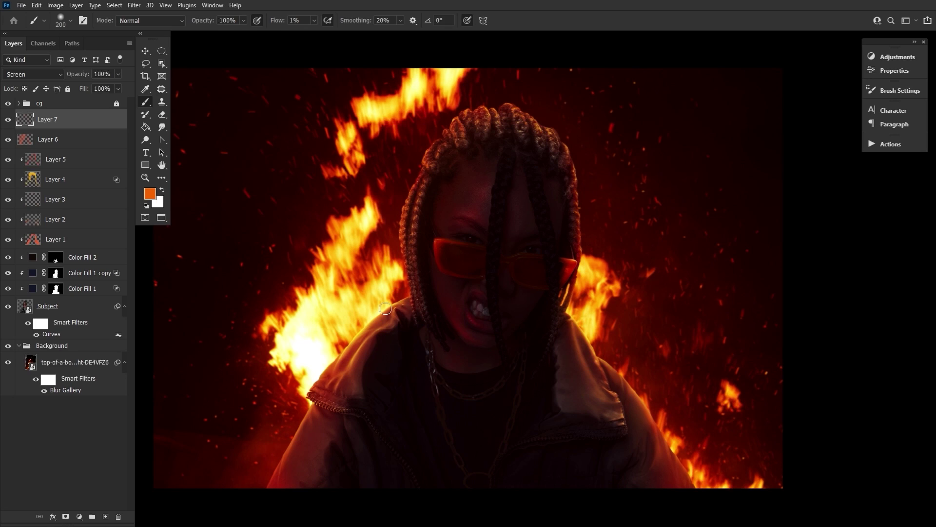
Add a new layer between the Background group and the Subject layer and set its blend mode to Screen.
left_click(84, 348)
key("ctrl+alt+shift+n")
left_click_drag(73, 362, 71, 341)
left_click(33, 75)
left_click(45, 166)
Set the foreground colour to a saturated red and brush a soft glow over the upper flames behind the subject.
left_click(151, 193)
left_click(264, 361)
left_click_drag(245, 245, 253, 242)
left_click(263, 366)
left_click(246, 268)
left_click(350, 240)
key("bracketright")
key("bracketright")
key("bracketright")
key("bracketright")
key("bracketright")
key("bracketright")
left_click_drag(465, 71, 399, 98)
Add a new Normal layer above Layer 7 and pick an amber foreground colour with a slightly smaller brush for glow.
left_click(73, 119)
key("ctrl+alt+shift+n")
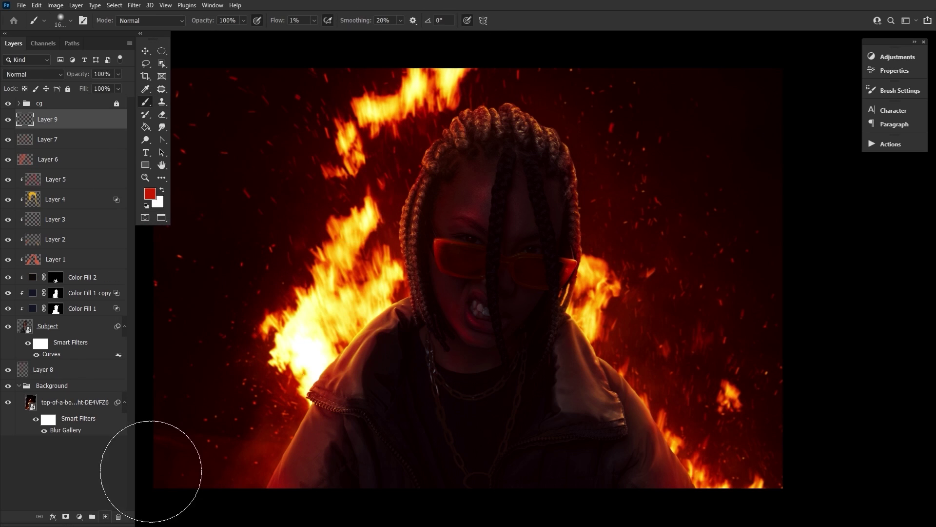
left_click(150, 194)
left_click(350, 240)
key("bracketleft")
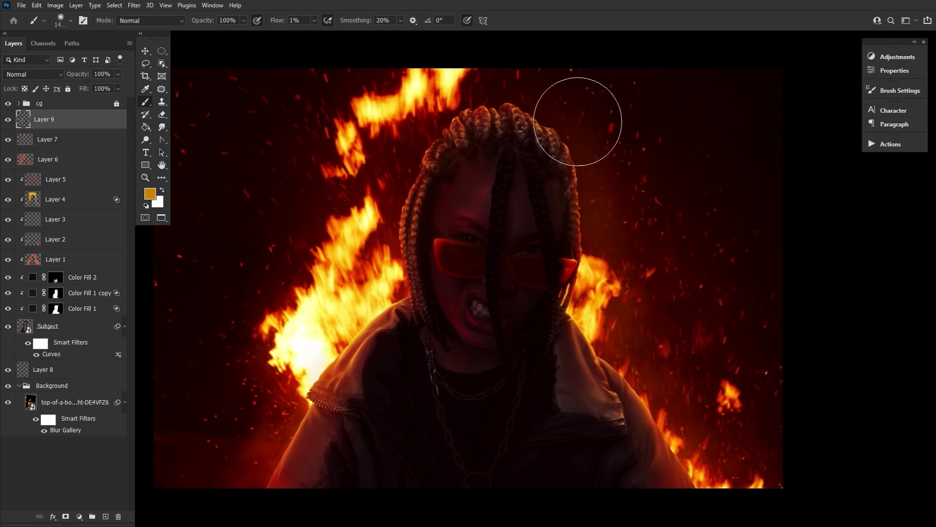
Add a new Screen layer above Layer 9 and change the foreground colour to orange.
key("ctrl+shift+alt+n")
left_click(33, 74)
left_click(46, 166)
left_click(150, 193)
left_click_drag(269, 252, 268, 261)
left_click(350, 240)
Change the foreground colour to a redder orange and brush a glow over the braids and face on Layer 10.
key("e")
key("bracketleft")
key("bracketleft")
key("bracketleft")
key("bracketleft")
key("bracketleft")
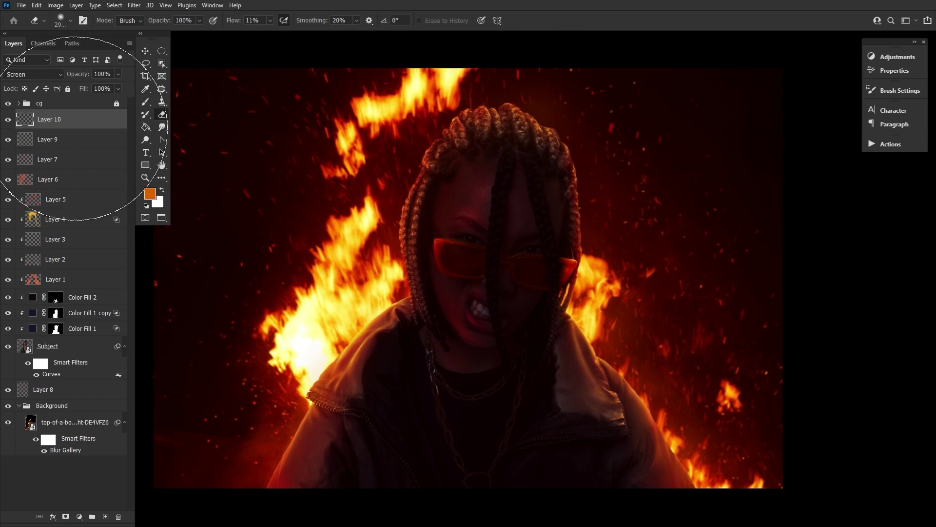
key("b")
left_click(149, 193)
left_click(264, 361)
left_click(350, 240)
left_click_drag(458, 146, 507, 225)
Erase the excess glow over the subject's face and hanging braids with a smaller eraser at 11% flow.
left_click(164, 116)
key("bracketleft")
key("bracketleft")
key("bracketleft")
key("bracketleft")
key("bracketleft")
key("bracketleft")
key("bracketleft")
key("bracketleft")
left_click_drag(483, 281, 522, 193)
Lower the opacity of Layer 9 to 68% and of Layer 10 to 60%.
key("alt+bracketleft")
key("alt+bracketleft")
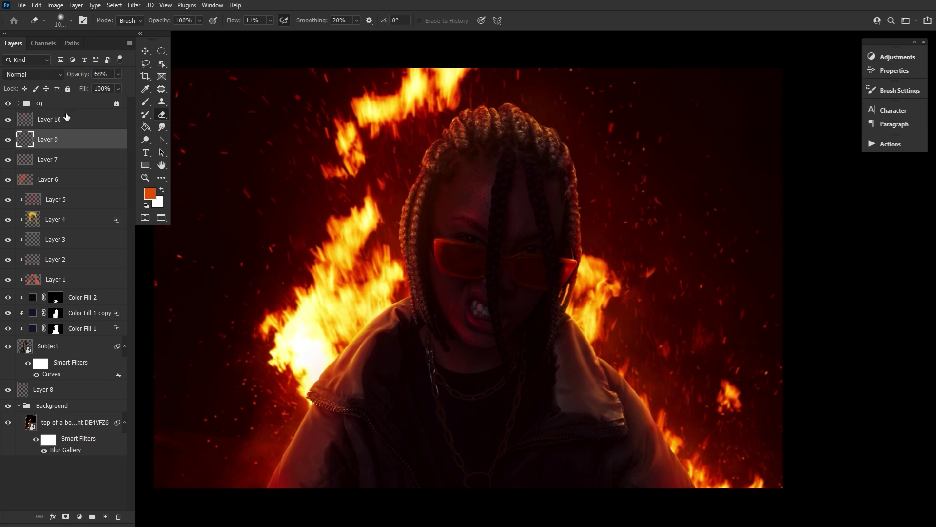
key("alt+bracketright")
key("alt+bracketright")
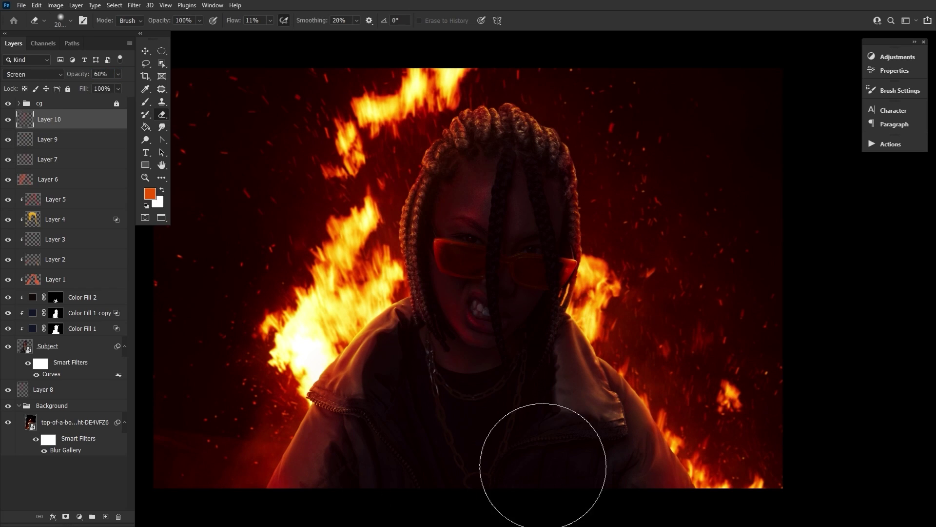
key("b")
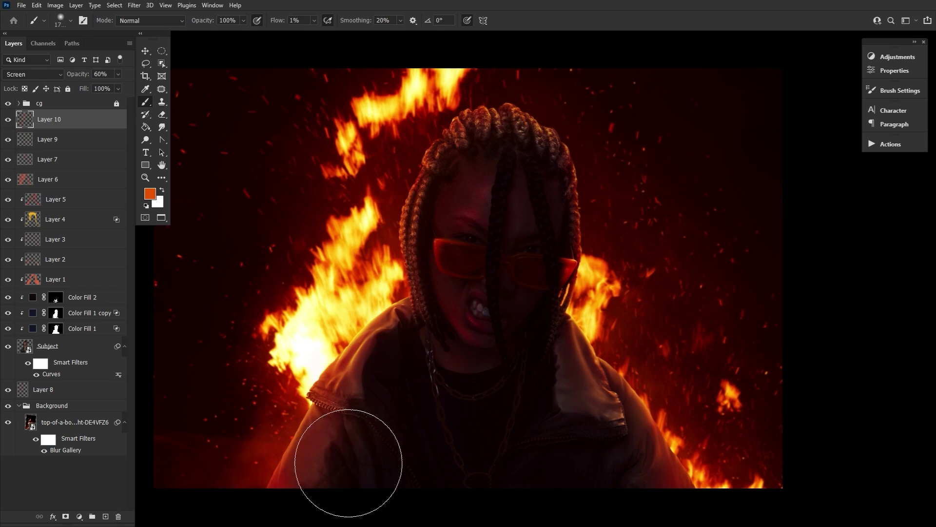
Duplicate the Subject layer below the original and give the copy a light orange Color Overlay at 100% opacity.
left_click(163, 166)
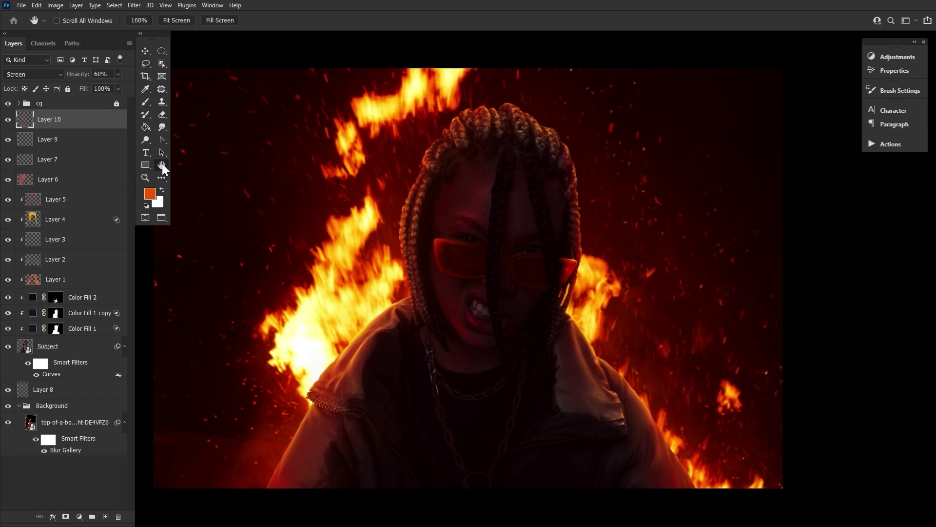
left_click_drag(68, 346, 100, 379)
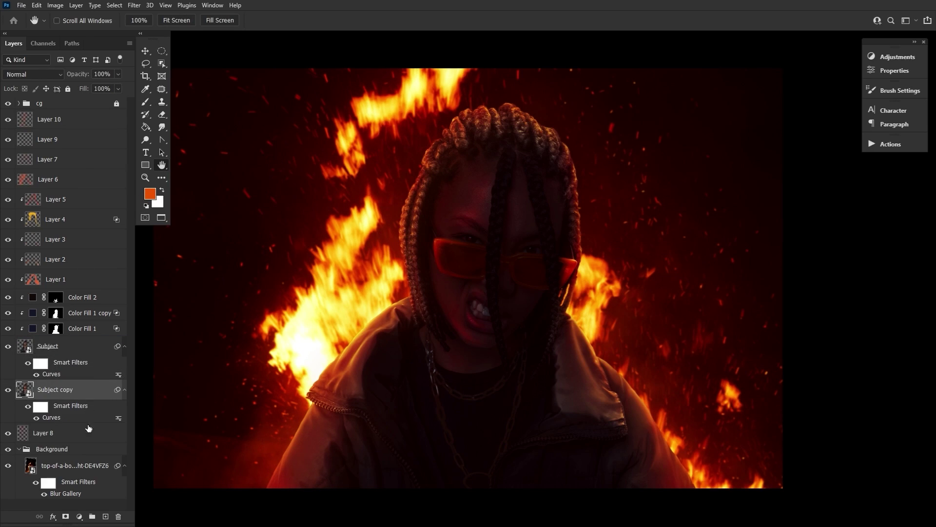
left_click(54, 516)
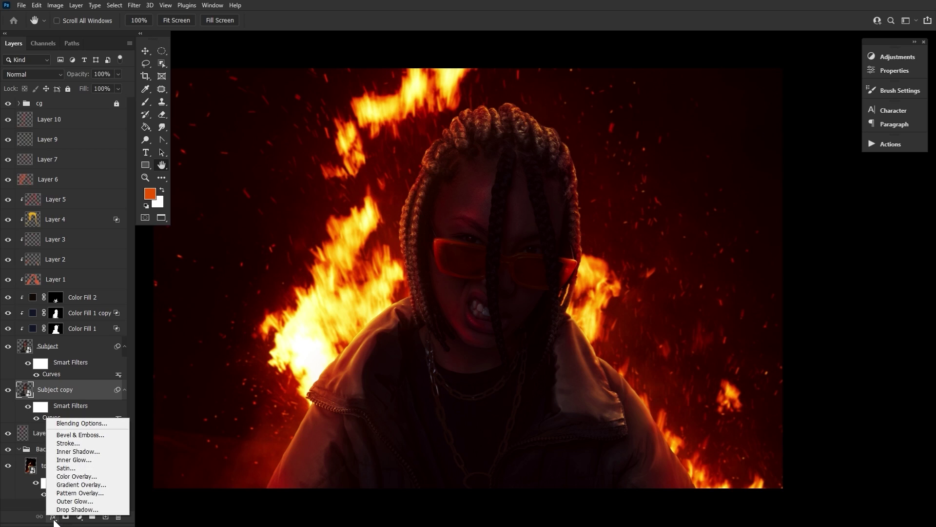
left_click(73, 477)
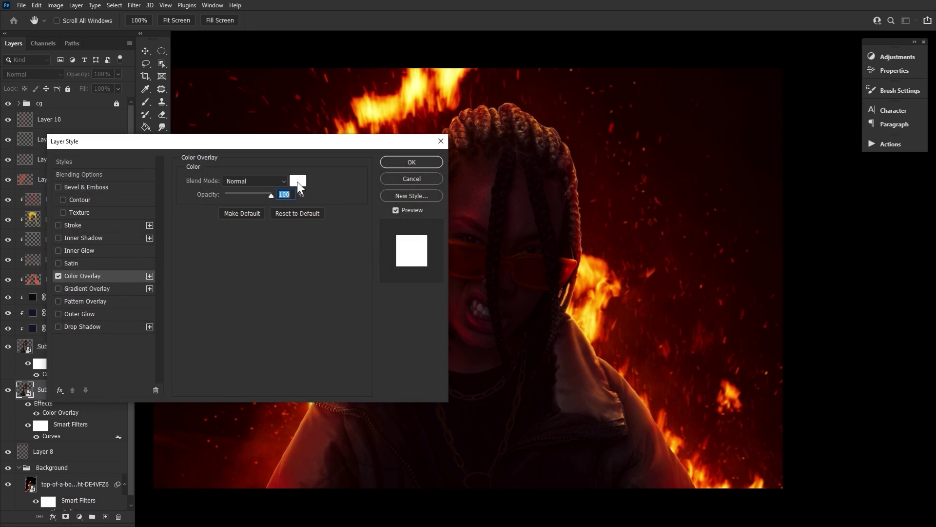
left_click(298, 181)
right_click(303, 399)
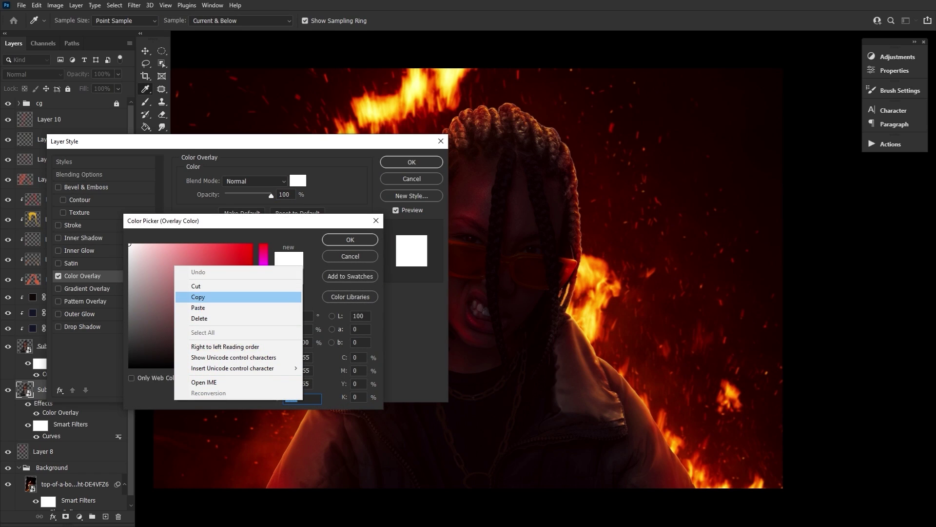
left_click(209, 307)
left_click(349, 241)
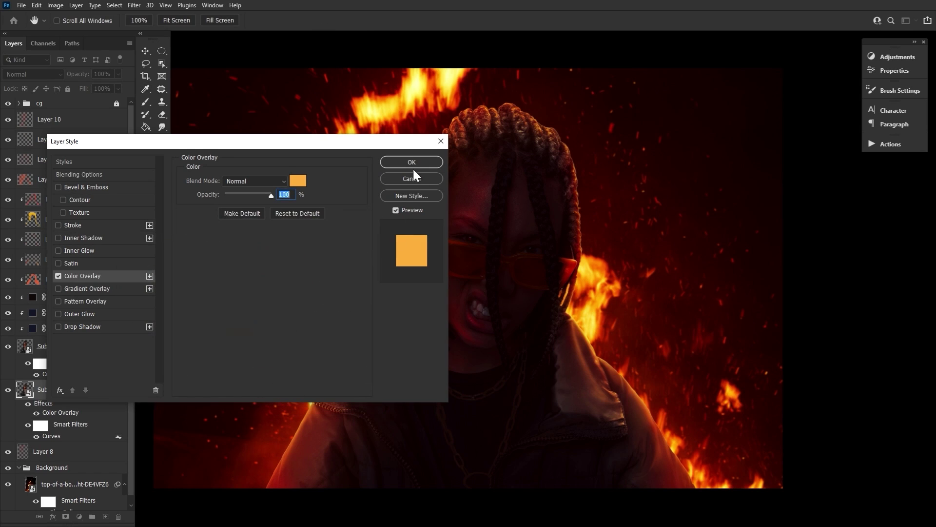
left_click(412, 162)
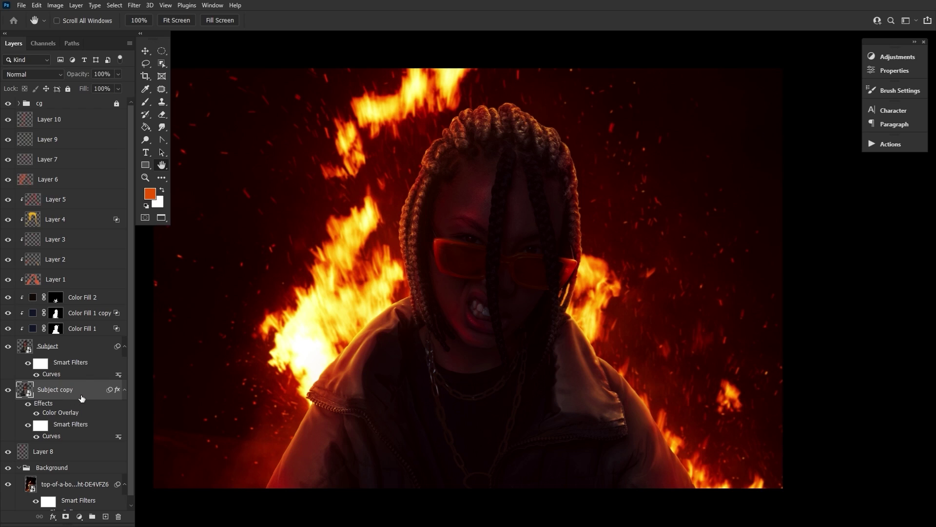
Convert Subject copy to a smart object and set its blend mode to Lighter Color.
right_click(86, 393)
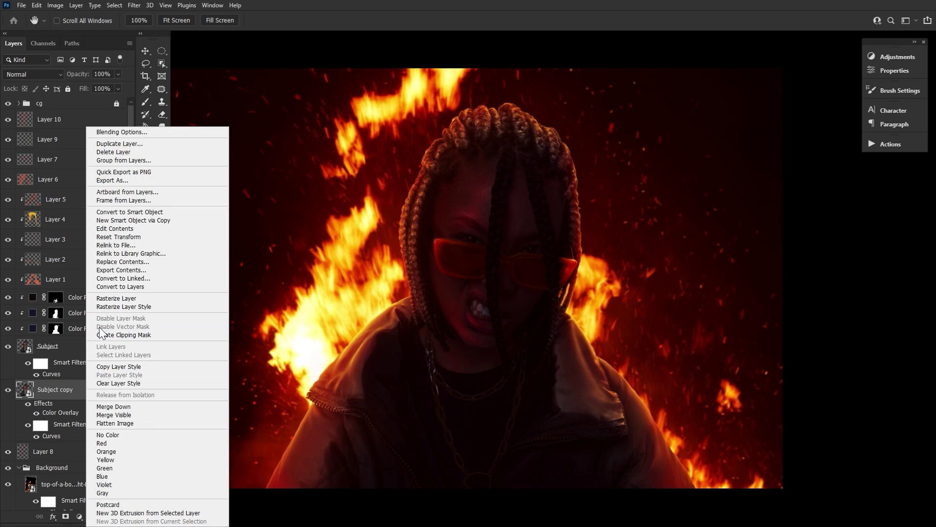
left_click(132, 211)
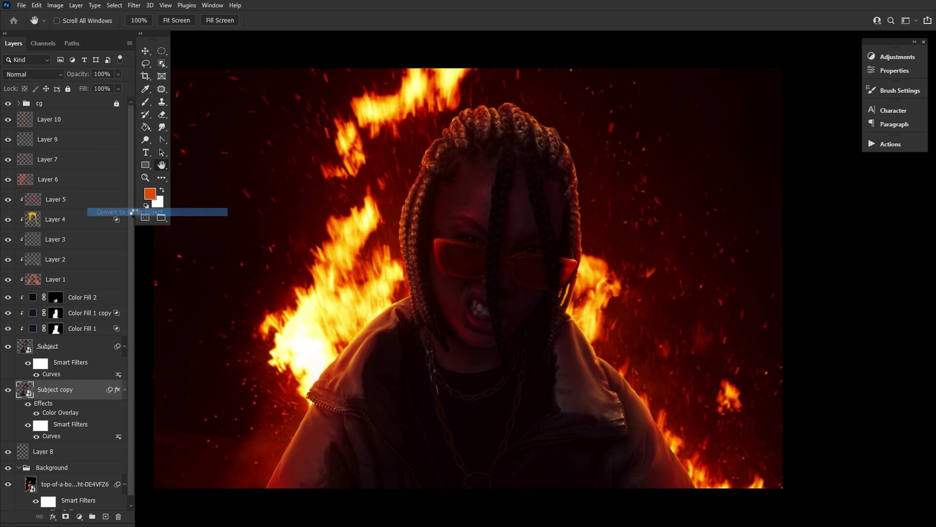
left_click(53, 73)
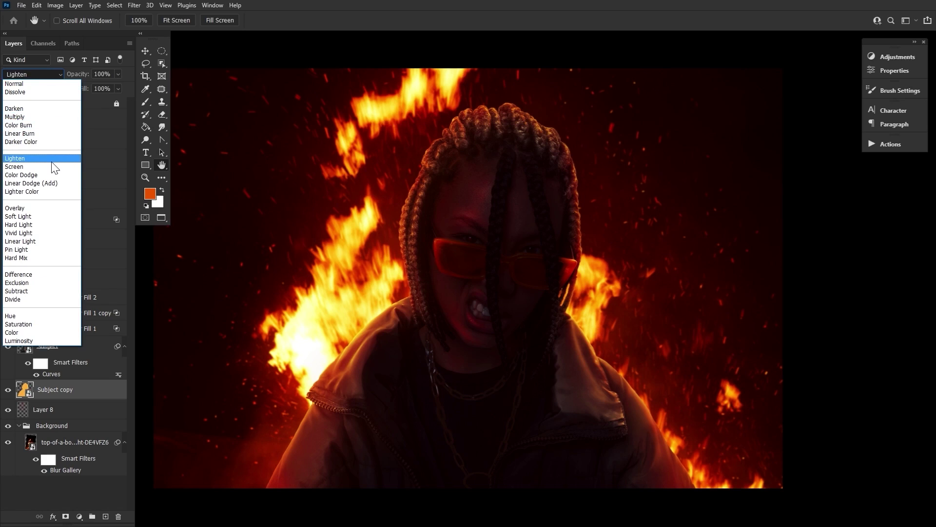
left_click(51, 190)
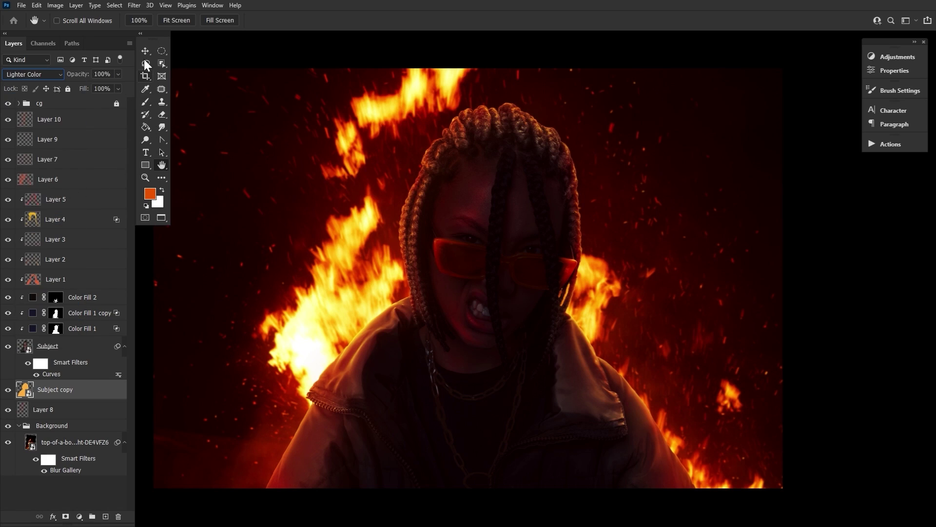
Warp Subject copy slightly outward at its lower corners to form a thin orange rim around the subject.
left_click(145, 50)
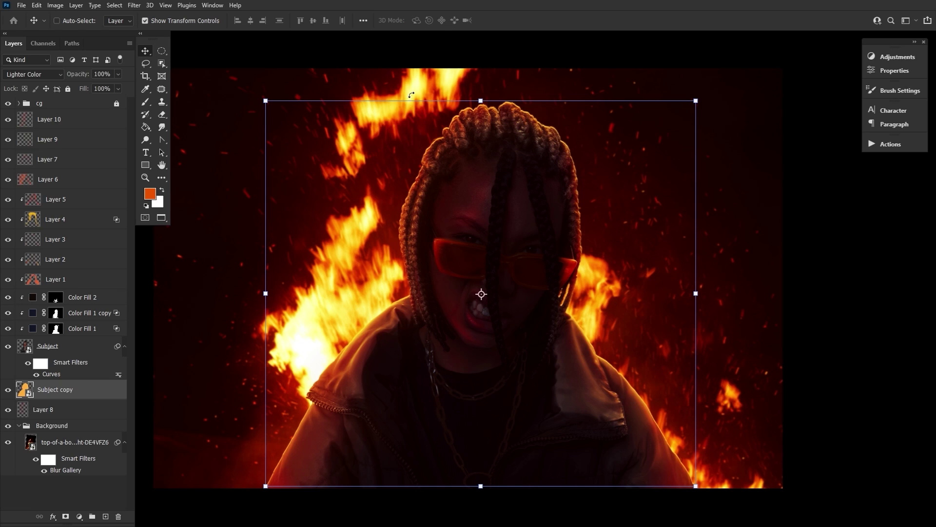
key("ctrl+t")
left_click(474, 20)
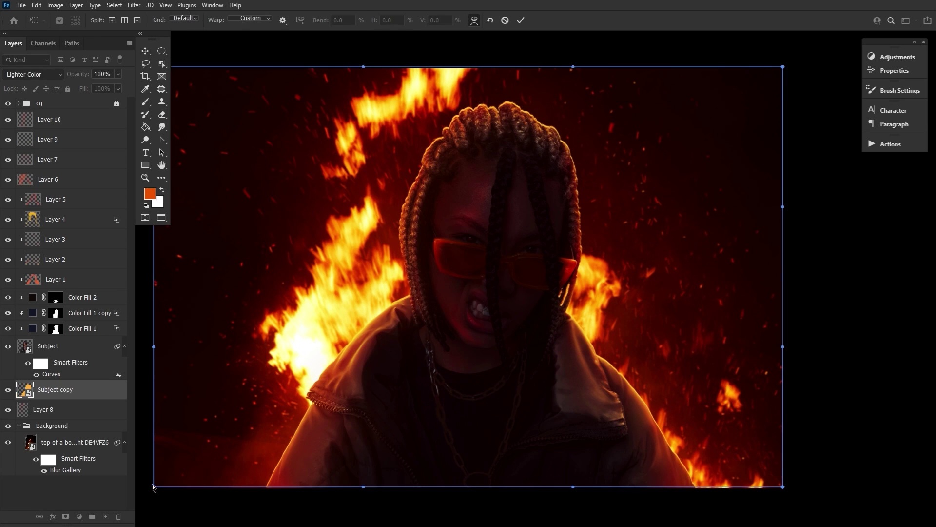
left_click_drag(153, 486, 147, 492)
left_click_drag(783, 491, 784, 486)
key("Return")
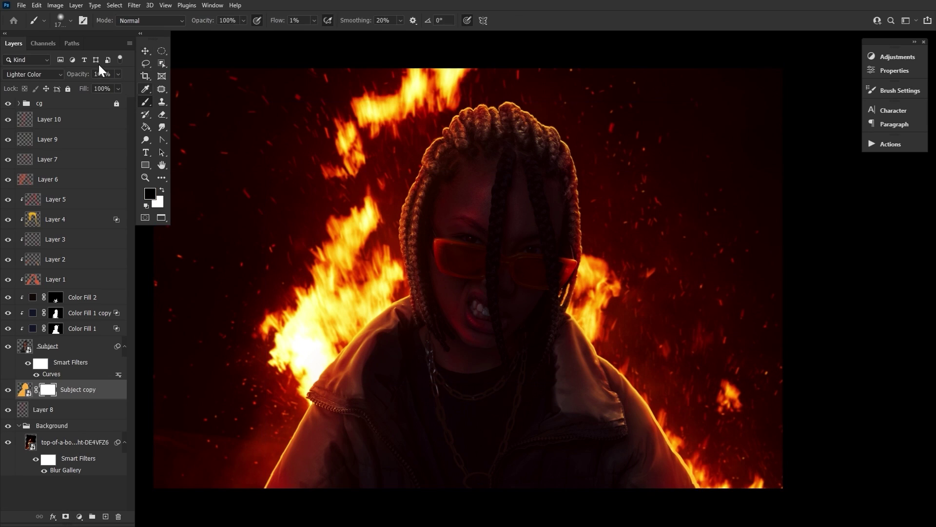
Add a layer mask to Subject copy and paint it black at 100% flow to trim the rim along the braids and shoulders.
key("0")
key("bracketleft")
left_click_drag(534, 235, 586, 305)
key("r")
mouse_move(561, 250)
left_mouse_down()
mouse_move(471, 182)
mouse_move(497, 187)
left_mouse_up()
left_click_drag(497, 187, 487, 347)
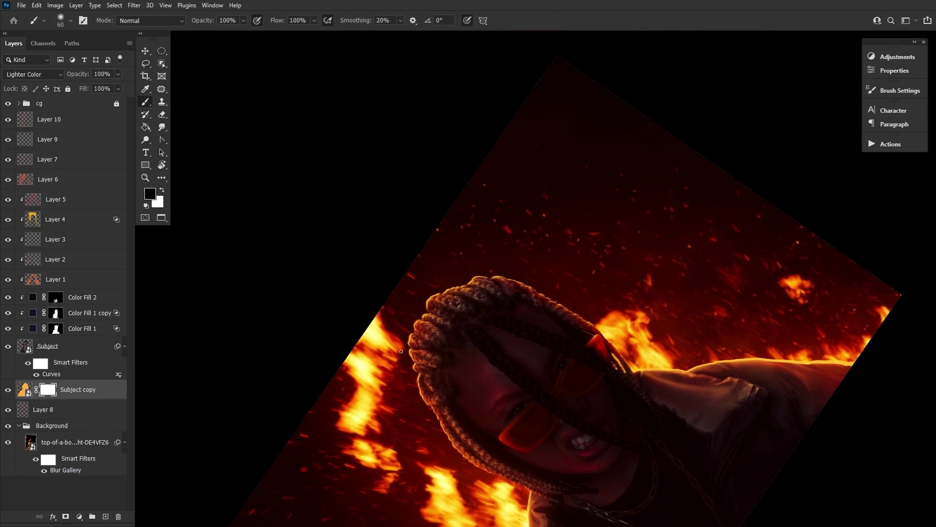
key("r")
left_click_drag(483, 462, 355, 219)
left_click_drag(487, 390, 451, 200)
key("r")
left_click_drag(406, 384, 493, 439)
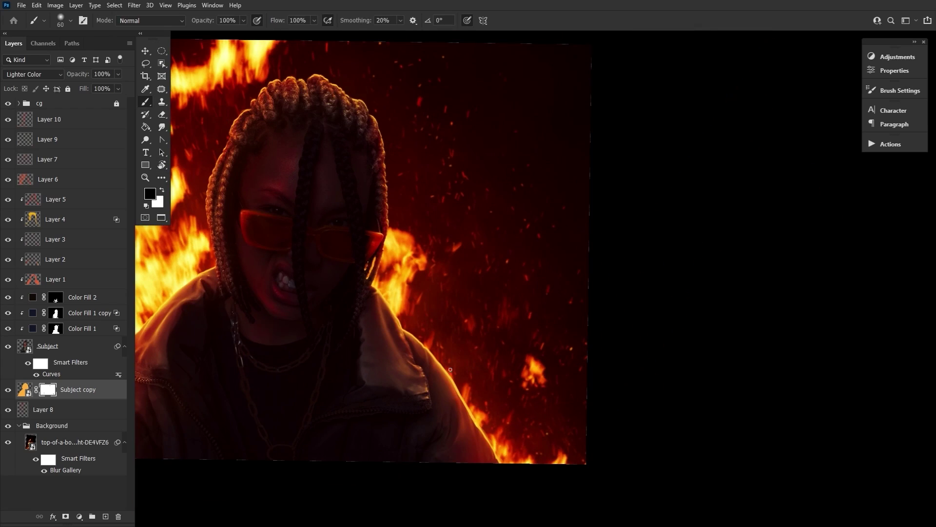
left_click_drag(395, 254, 501, 428)
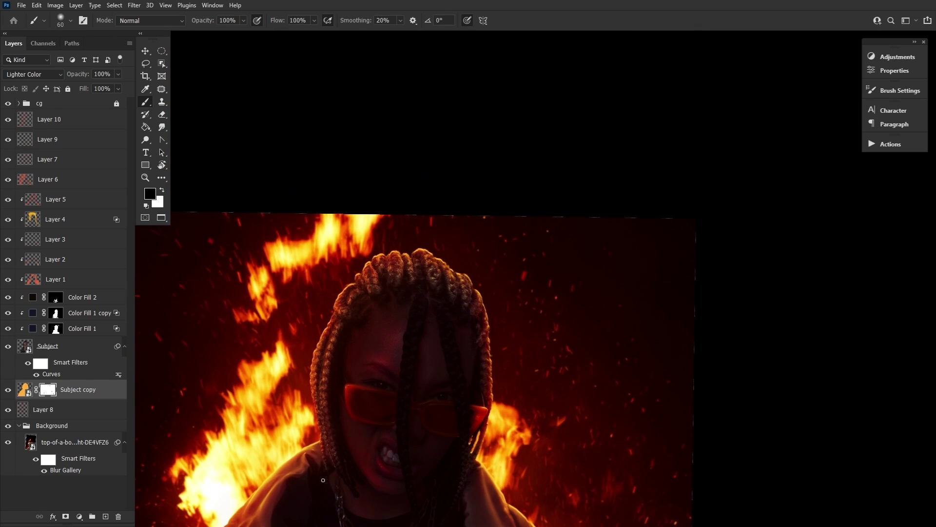
left_click_drag(355, 462, 427, 335)
Duplicate the bonfire image layer above Layer 10 and set the copy's blend mode to Screen.
left_click(162, 165)
left_click(54, 444)
left_click_drag(99, 444, 91, 119)
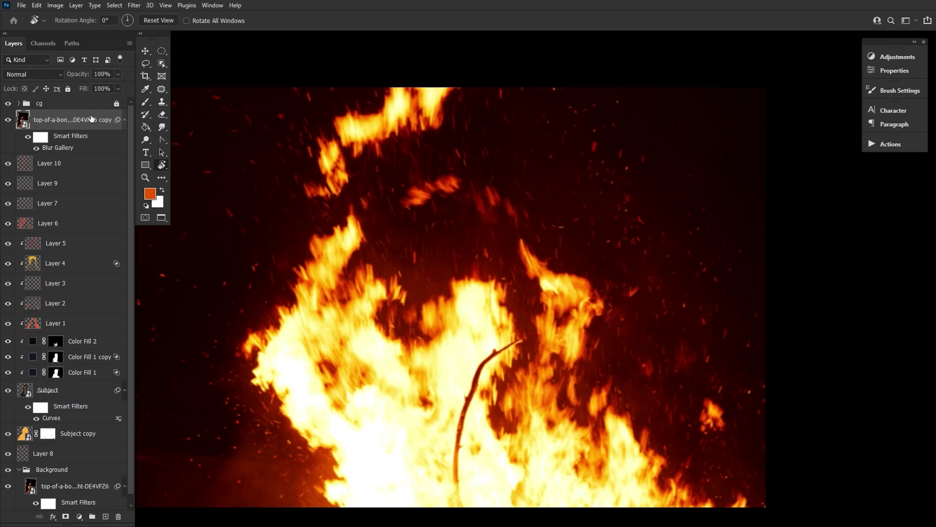
left_click(43, 76)
left_click(39, 168)
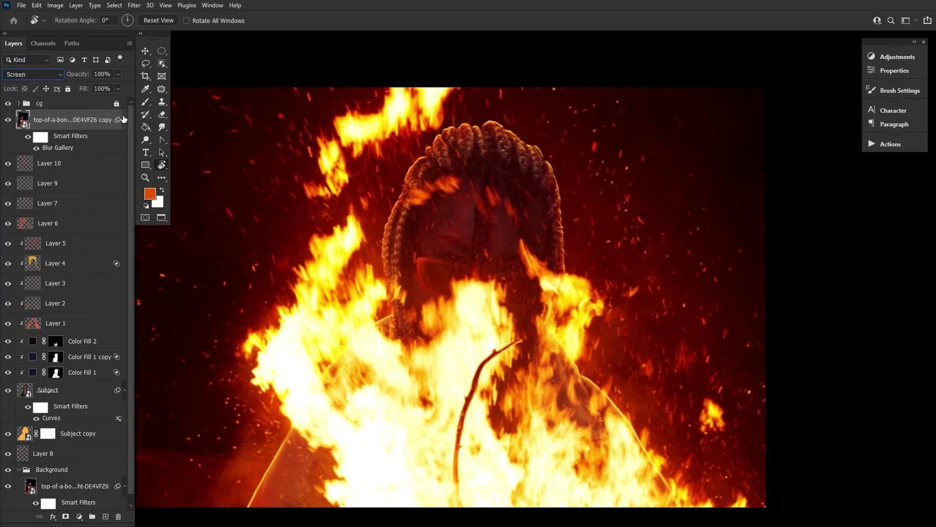
Flip the fire copy, scale it to about 244%, rotate it to -169.29° and place its flames at the image's lower-left corner.
left_click(145, 52)
left_click_drag(325, 254, 439, 220)
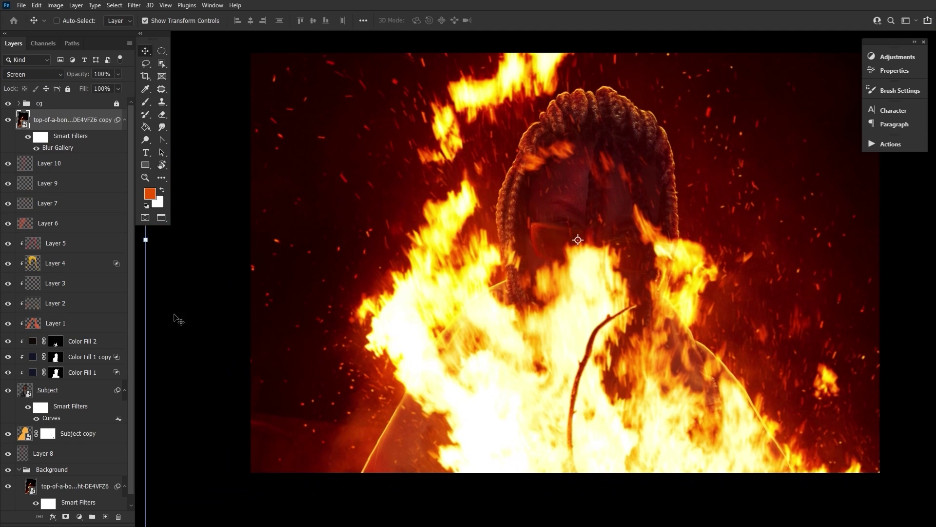
left_click_drag(496, 225, 431, 311)
key("ctrl+t")
left_click_drag(777, 84, 903, 146)
left_click(520, 20)
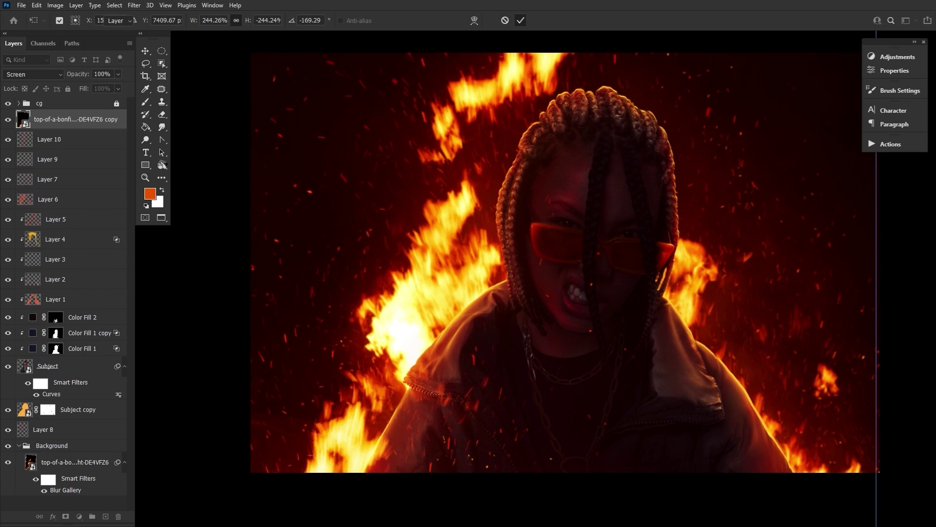
key("Return")
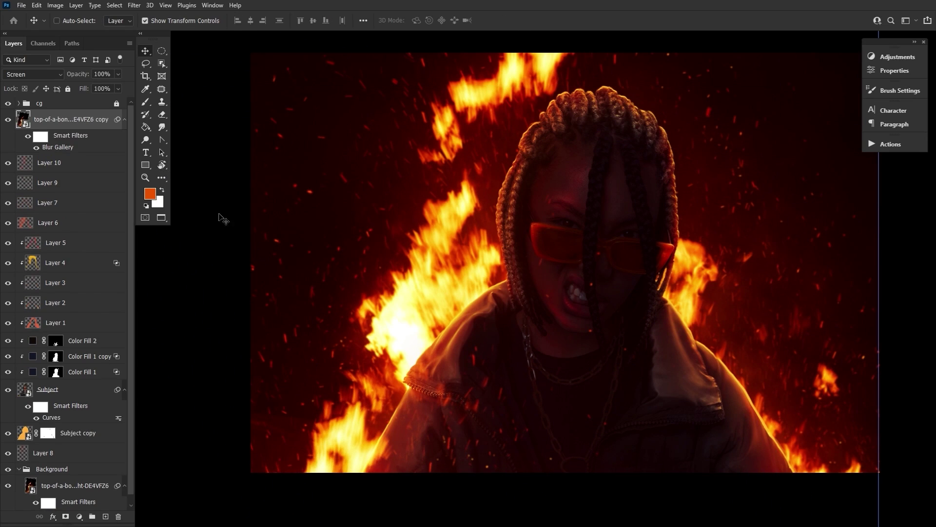
left_click_drag(330, 381, 321, 385)
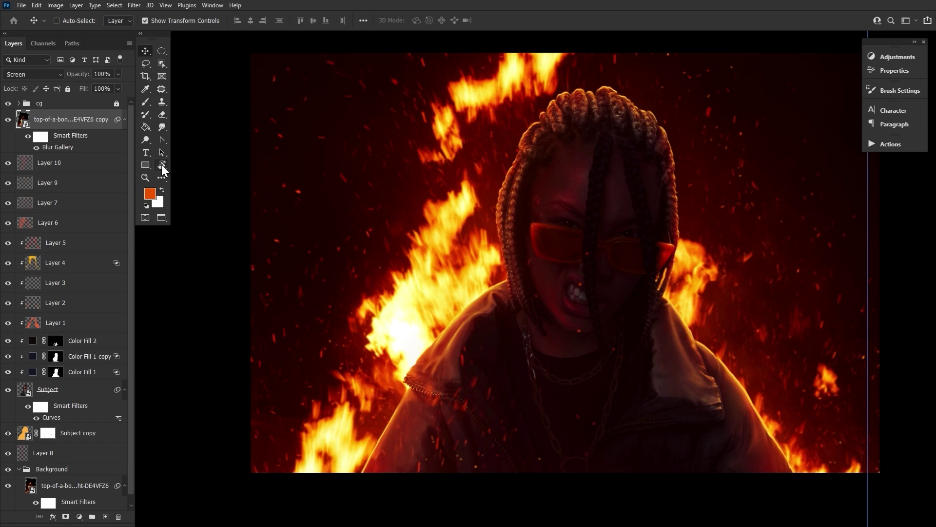
left_click(162, 166)
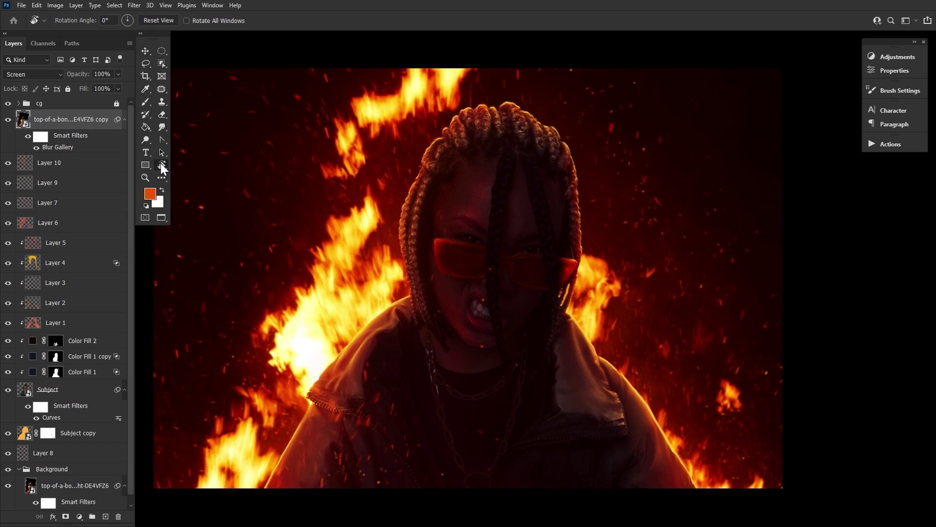
Add a Curves adjustment layer above the fire copy and move its white point inward to brighten the image.
left_click(875, 57)
left_click(762, 80)
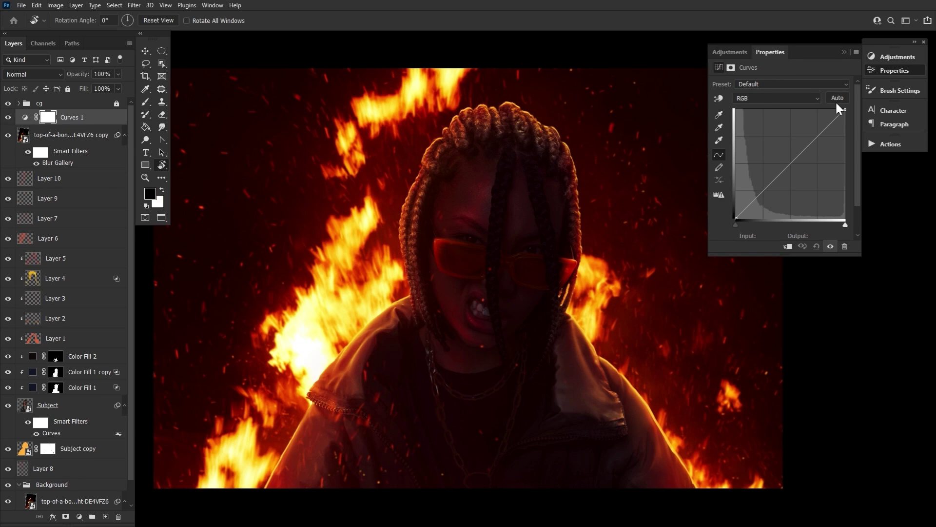
left_click_drag(844, 108, 823, 106)
left_click(107, 118)
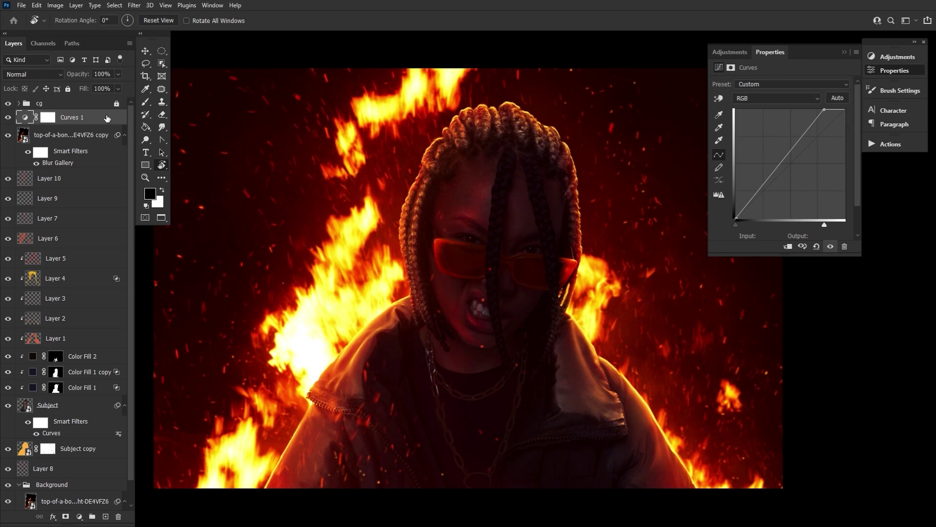
Set the Curves 1 layer's Blend If black point for the underlying layer to a split 73 / 127.
double_click(107, 118)
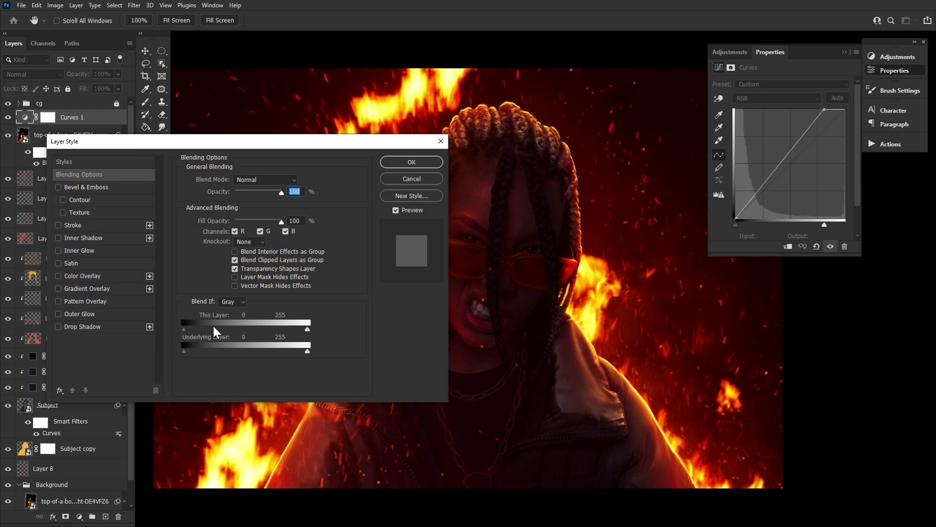
left_click_drag(183, 351, 218, 351)
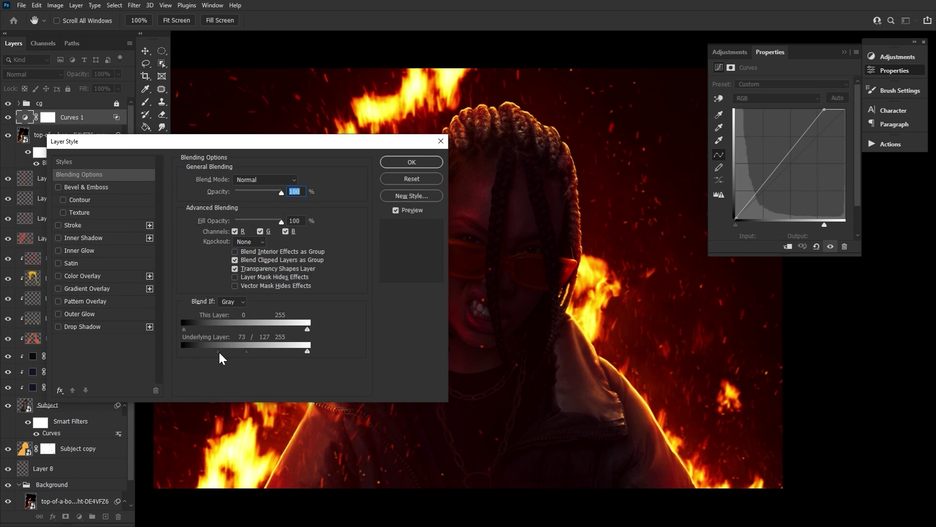
left_click(411, 163)
key("r")
Compare the image with and without Curves 1, and invert the adjustment's layer mask to black.
left_click(50, 117)
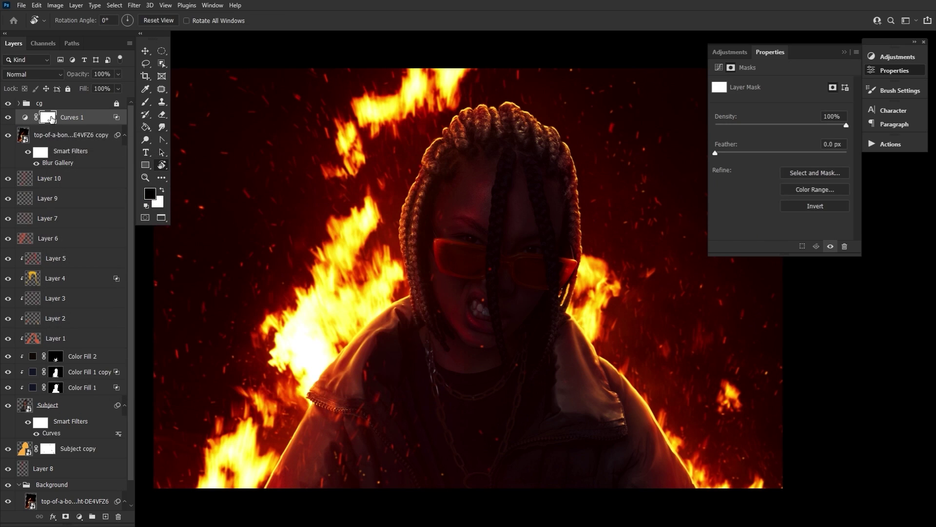
left_click(7, 117)
left_click(7, 118)
key("ctrl+i")
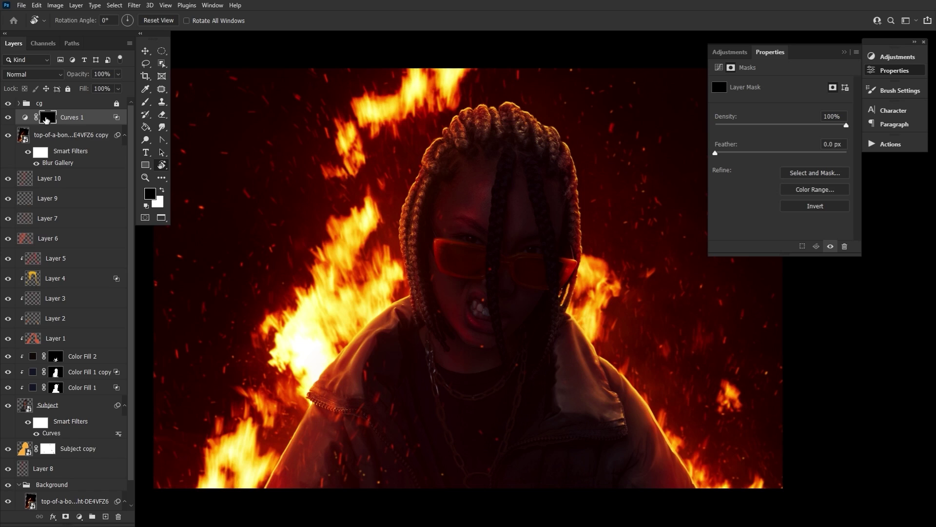
Paint white on the Curves 1 mask with a soft brush at 100% opacity over the hair, face, shoulders and jacket sleeves.
left_click(145, 101)
left_click(162, 189)
key("bracketright")
key("bracketright")
key("bracketright")
key("bracketright")
key("bracketright")
key("bracketright")
key("bracketright")
key("bracketright")
key("bracketright")
key("bracketright")
key("bracketright")
key("bracketright")
key("bracketright")
key("bracketright")
key("bracketright")
key("bracketright")
key("bracketright")
key("bracketright")
mouse_move(461, 141)
left_mouse_down()
mouse_move(479, 110)
mouse_move(455, 124)
mouse_move(490, 109)
mouse_move(450, 117)
mouse_move(432, 153)
left_mouse_up()
key("bracketleft")
key("bracketleft")
key("bracketleft")
key("bracketleft")
mouse_move(464, 209)
left_mouse_down()
mouse_move(454, 295)
mouse_move(498, 207)
mouse_move(458, 319)
left_mouse_up()
mouse_move(385, 336)
left_mouse_down()
mouse_move(328, 431)
mouse_move(325, 459)
left_mouse_up()
left_click_drag(354, 358, 253, 519)
mouse_move(593, 358)
left_mouse_down()
mouse_move(654, 420)
mouse_move(652, 430)
left_mouse_up()
key("bracketleft")
key("bracketleft")
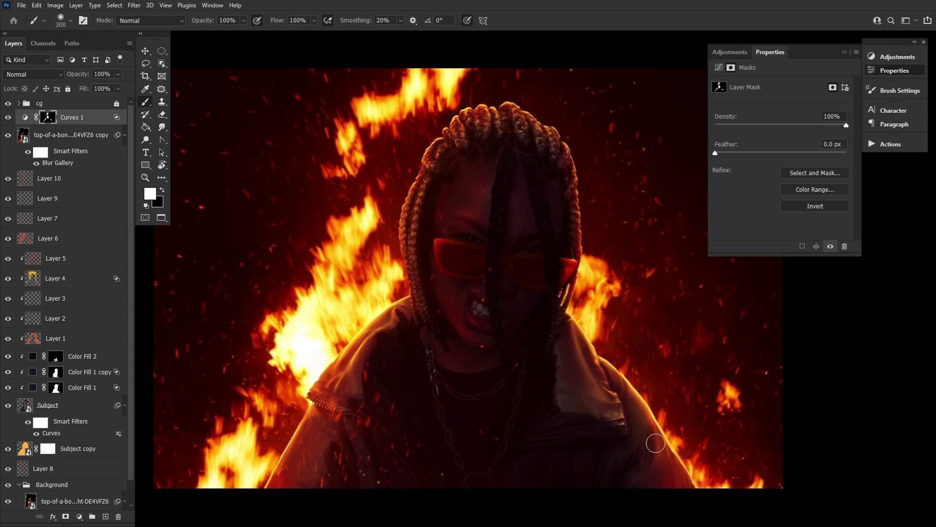
key("bracketright")
key("bracketright")
key("bracketright")
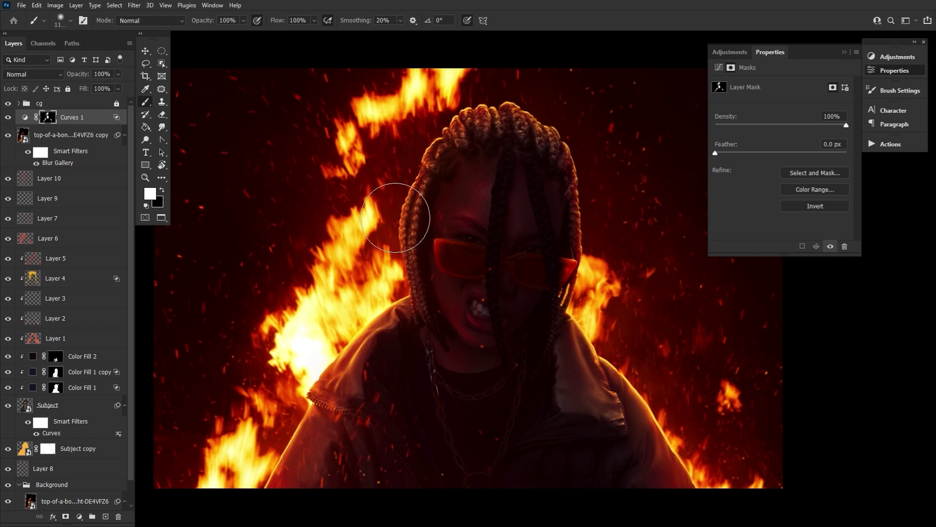